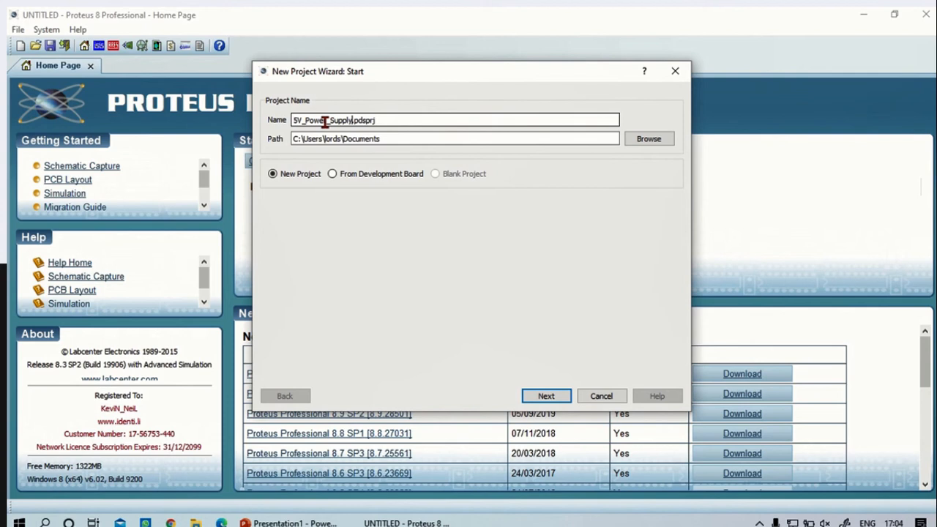
Create a folder named "PCB& SPICE LAB" on the Desktop and set it as the project's save path
{"action": "left_click", "coordinate": [386, 140]}
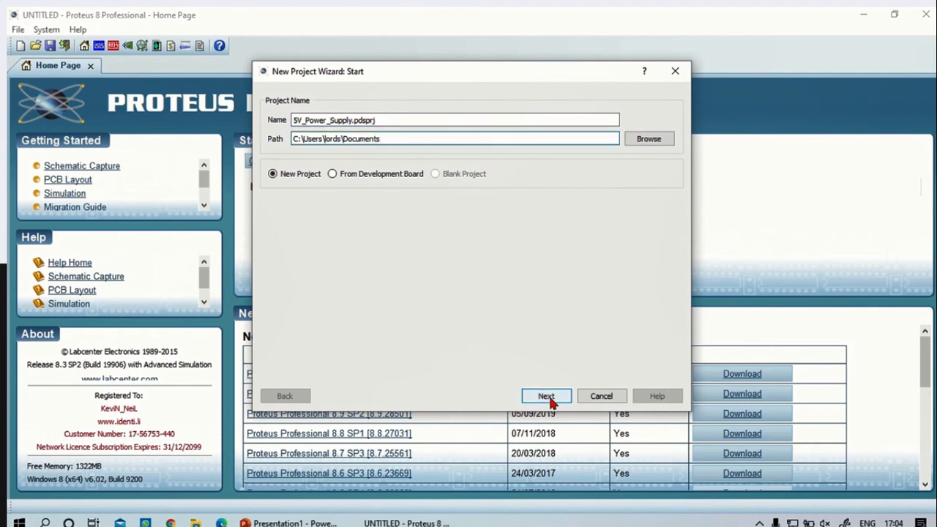
{"action": "left_click", "coordinate": [648, 139]}
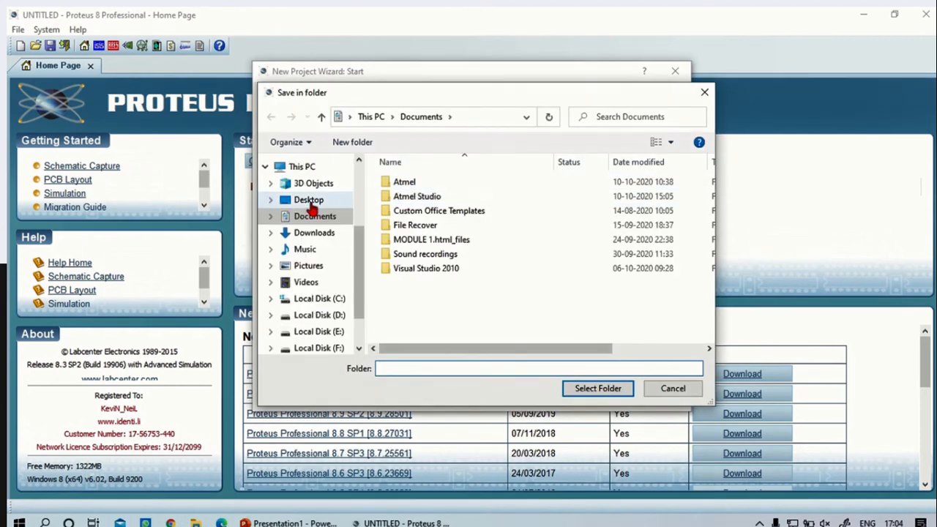
{"action": "left_click", "coordinate": [306, 201]}
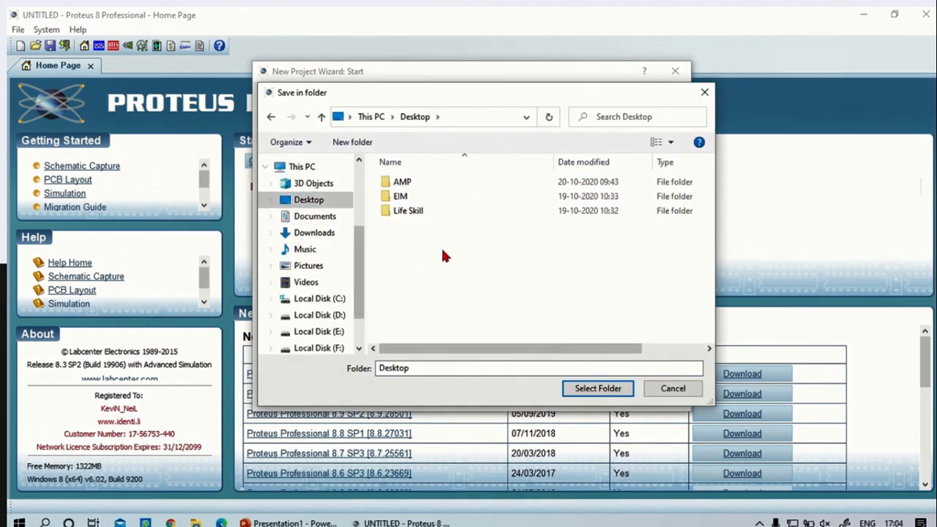
{"action": "right_click", "coordinate": [441, 250]}
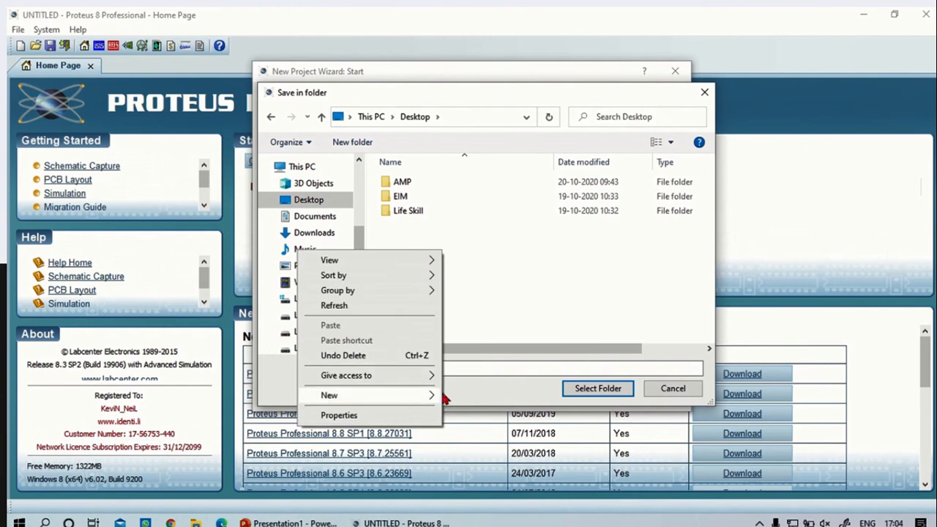
{"action": "mouse_move", "coordinate": [438, 395]}
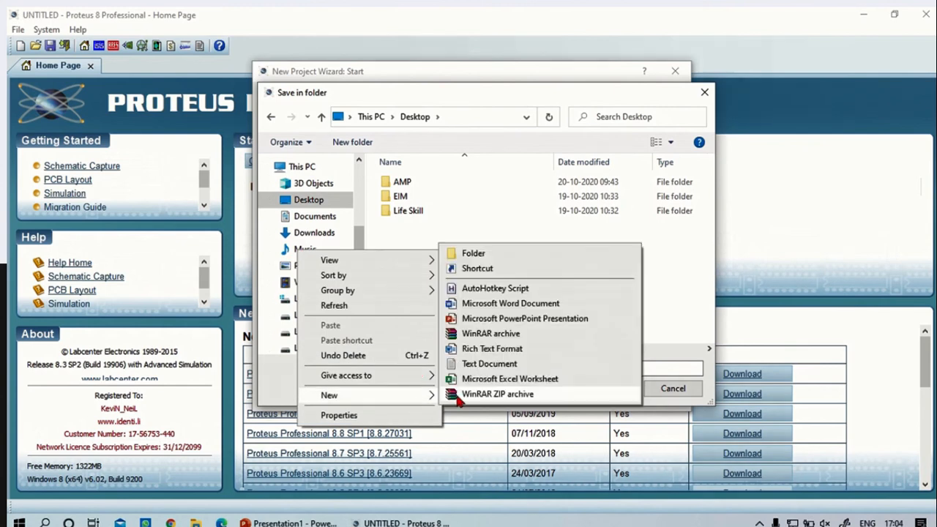
{"action": "left_click", "coordinate": [498, 251]}
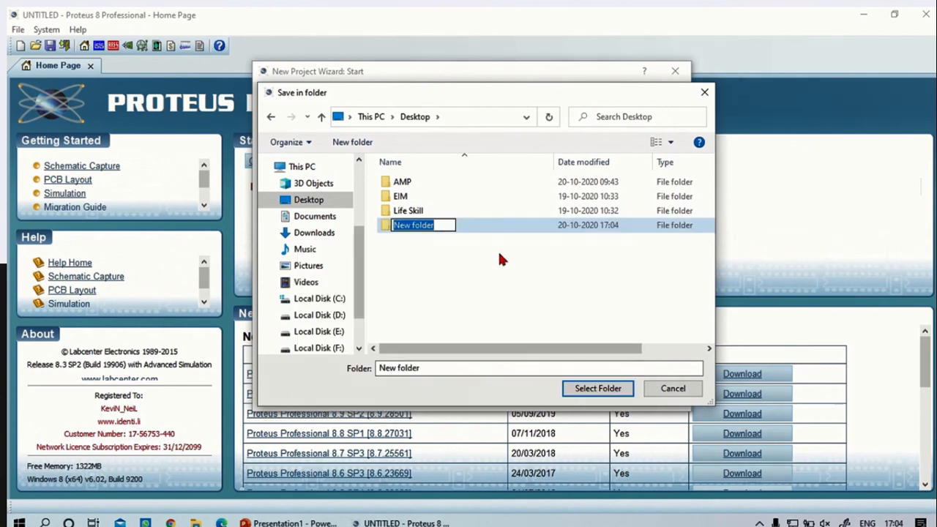
{"action": "type", "text": "PCB"}
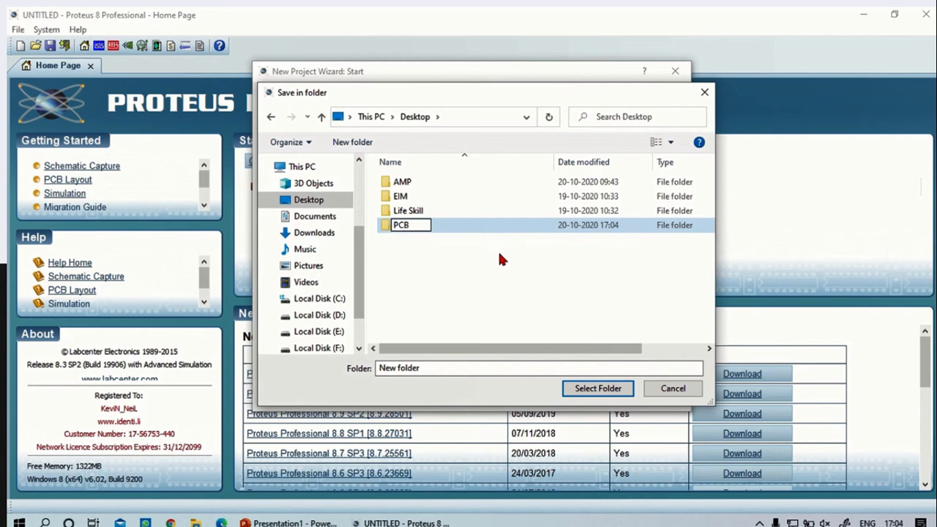
{"action": "type", "text": "& SPICE"}
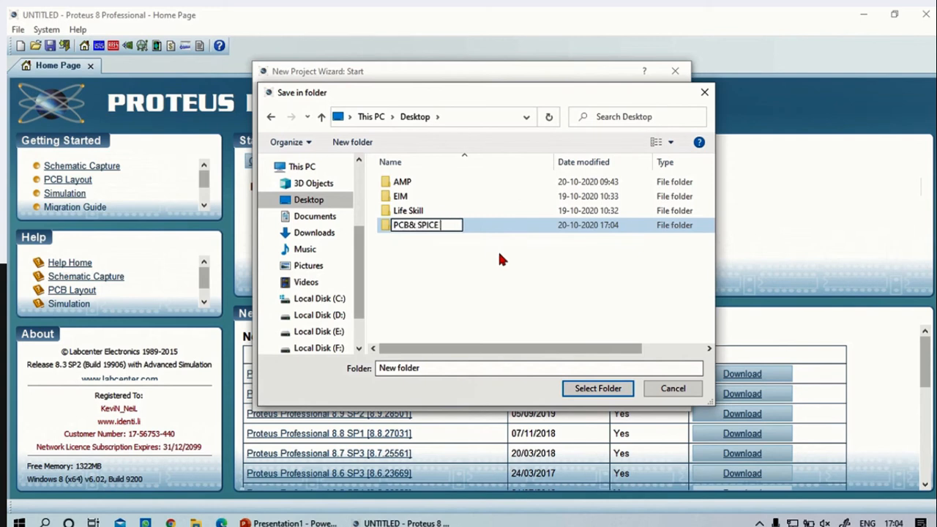
{"action": "type", "text": " LAB"}
{"action": "key", "text": "Return"}
{"action": "key", "text": "Return"}
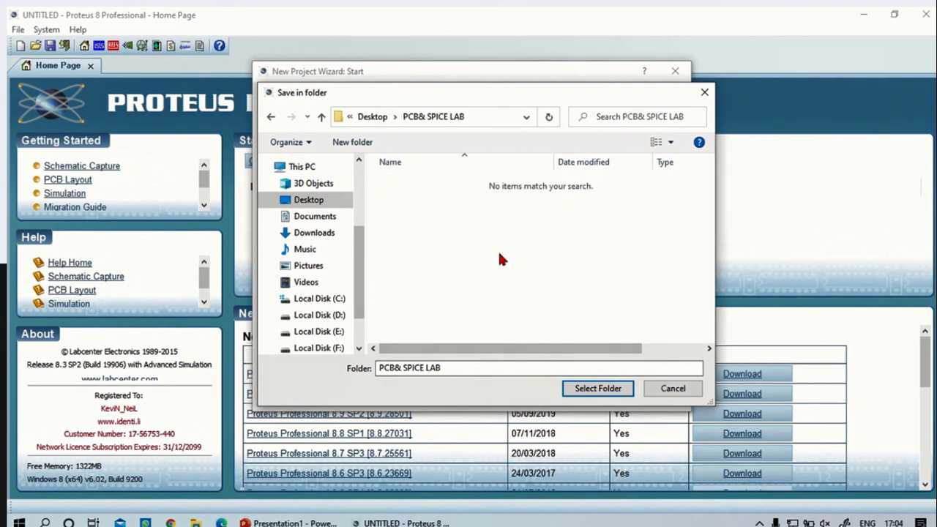
{"action": "left_click", "coordinate": [596, 388]}
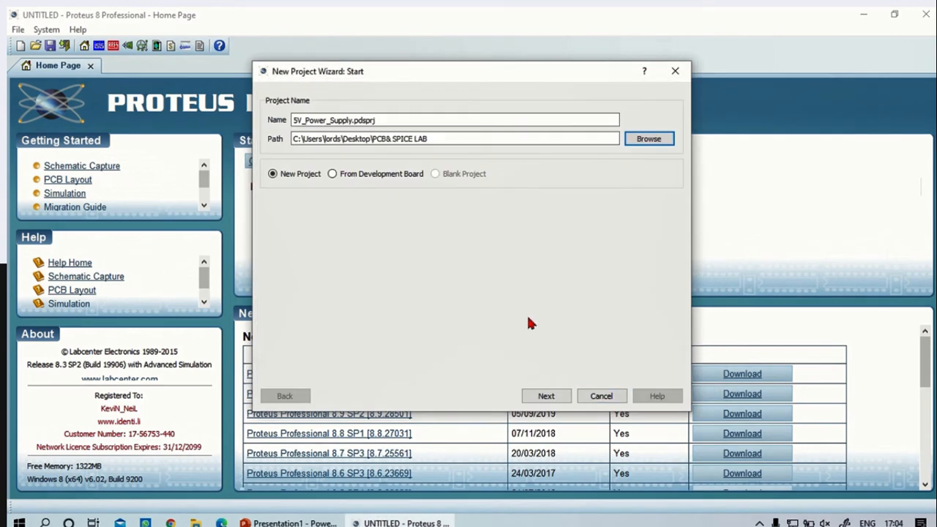
Base the schematic on the Landscape A4 template and create a PCB layout from the Generic Single Layer template
{"action": "left_click", "coordinate": [547, 396]}
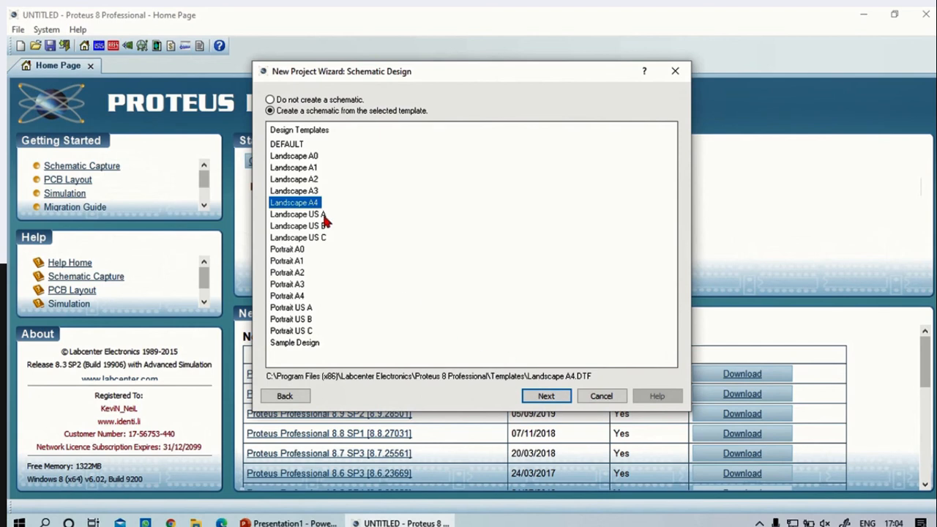
{"action": "left_click", "coordinate": [554, 394]}
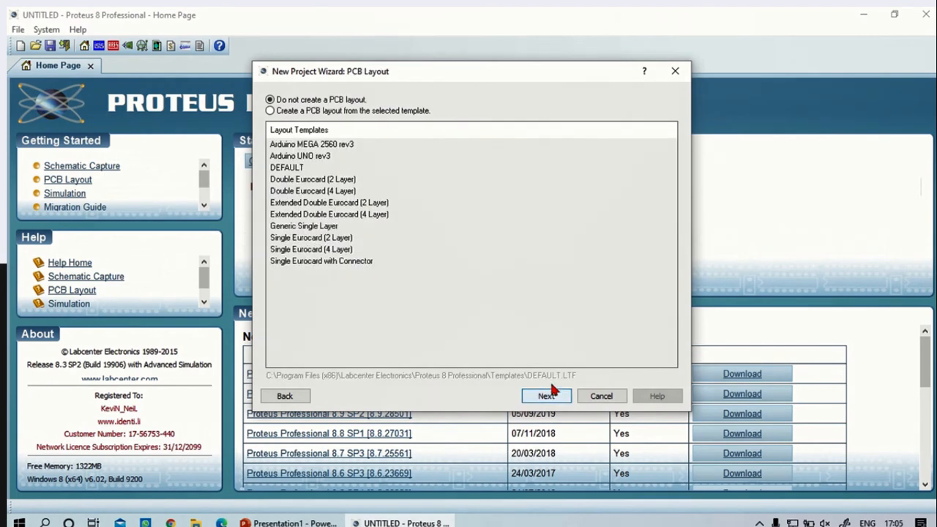
{"action": "left_click", "coordinate": [270, 111]}
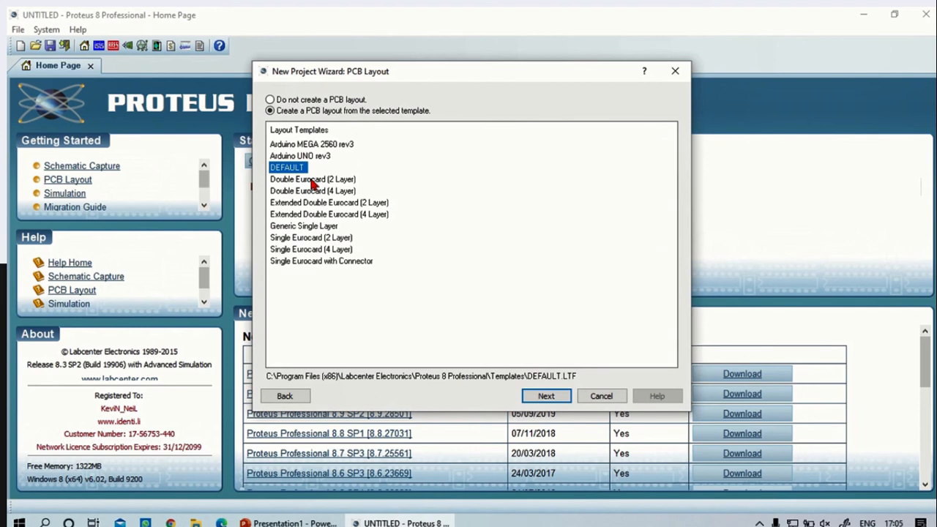
{"action": "left_click", "coordinate": [307, 226]}
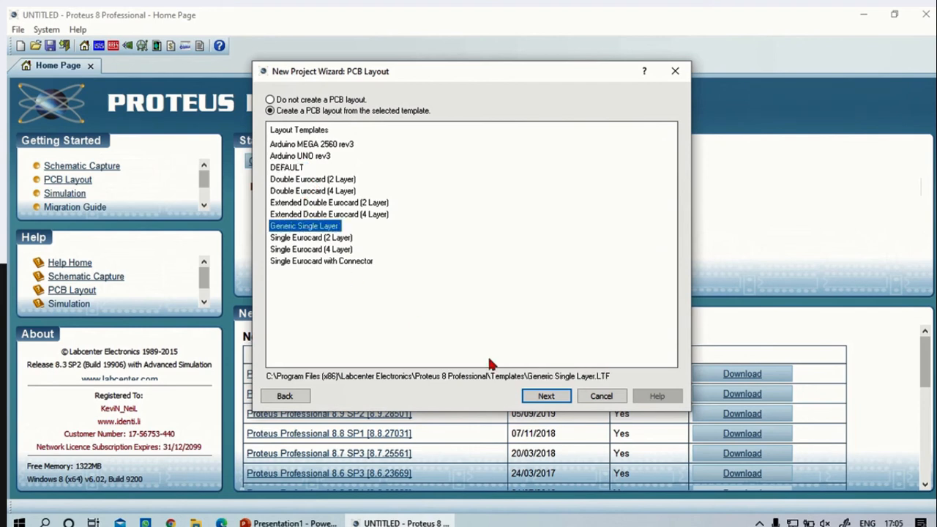
{"action": "left_click", "coordinate": [543, 397]}
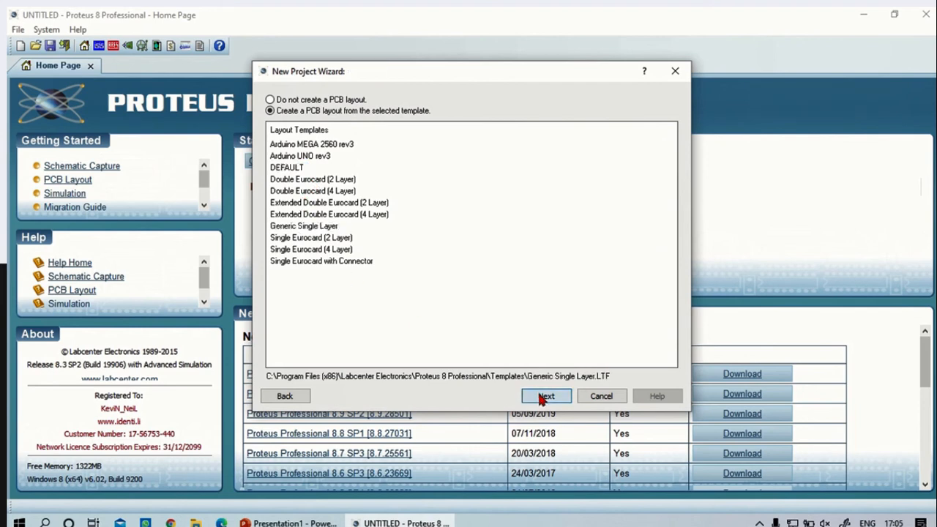
Complete the new project setup with the No Firmware Project option
{"action": "left_click", "coordinate": [561, 398]}
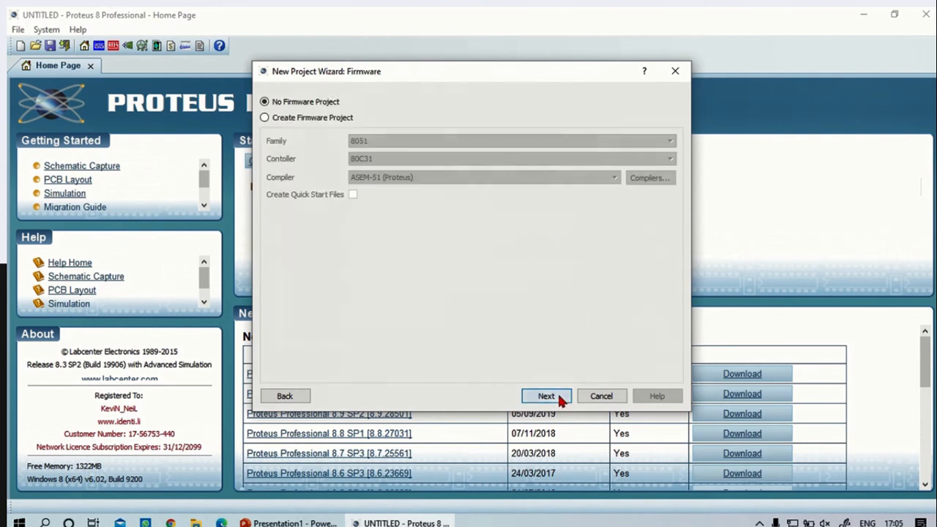
{"action": "left_click", "coordinate": [555, 397]}
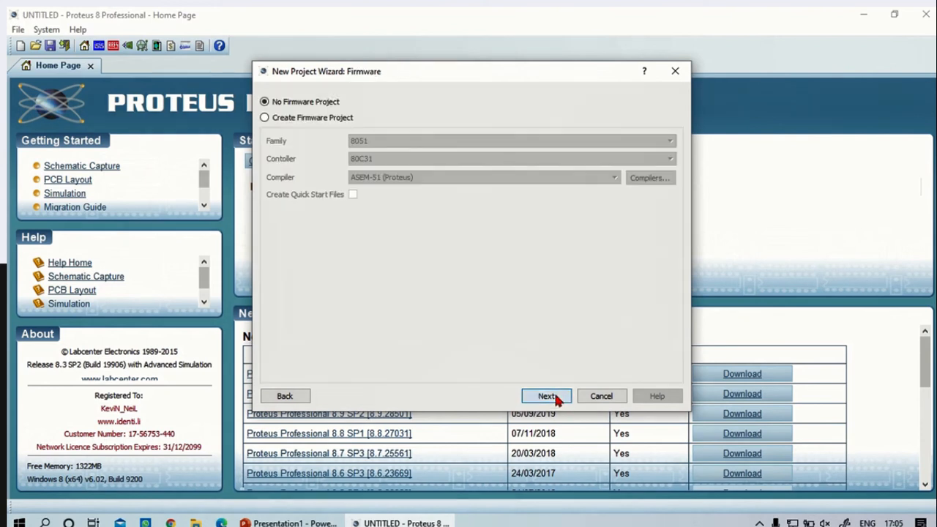
{"action": "left_click", "coordinate": [556, 398]}
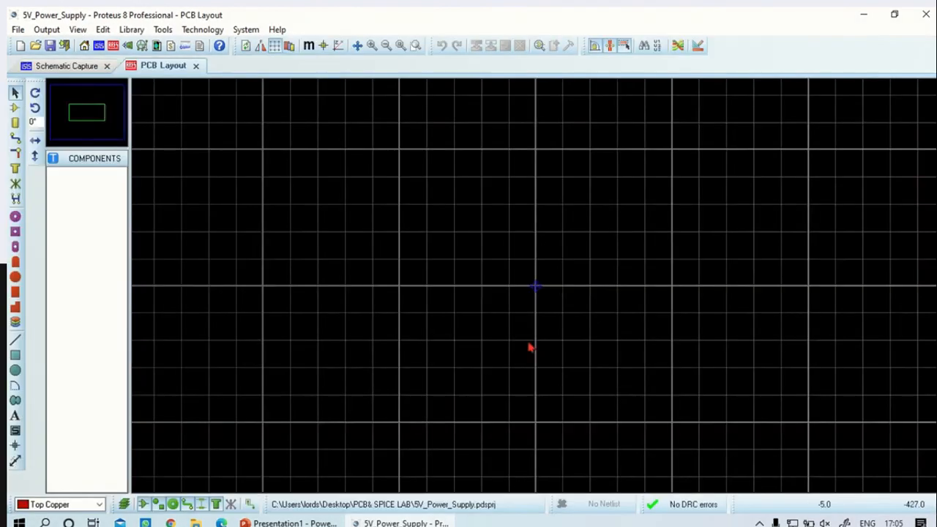
In the schematic, find the 1N4007 diode from the DIODESINC library and add it to the device list
{"action": "left_click", "coordinate": [59, 66]}
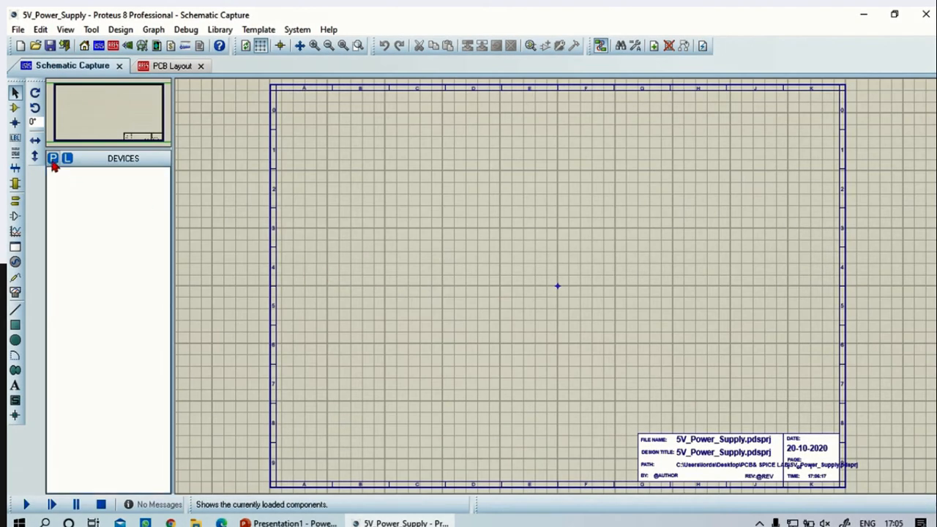
{"action": "left_click", "coordinate": [16, 108]}
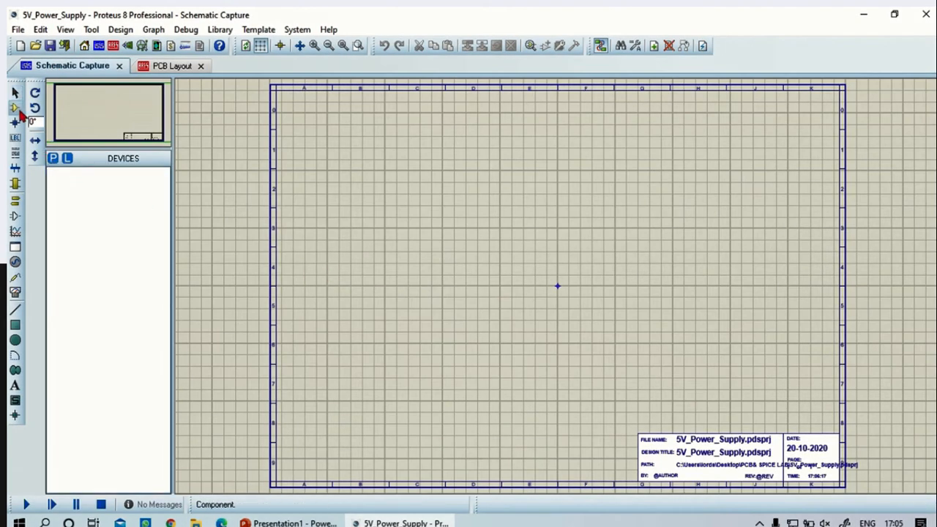
{"action": "left_click", "coordinate": [54, 159]}
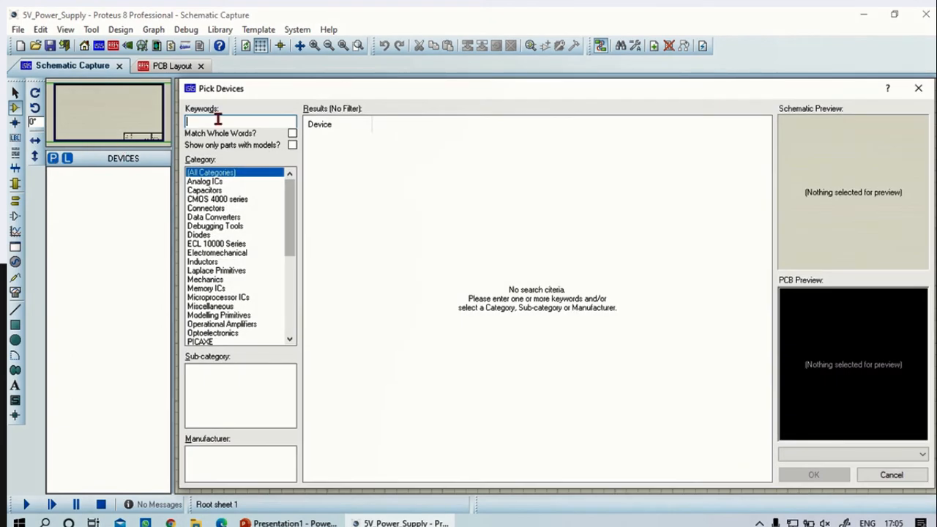
{"action": "type", "text": "1n"}
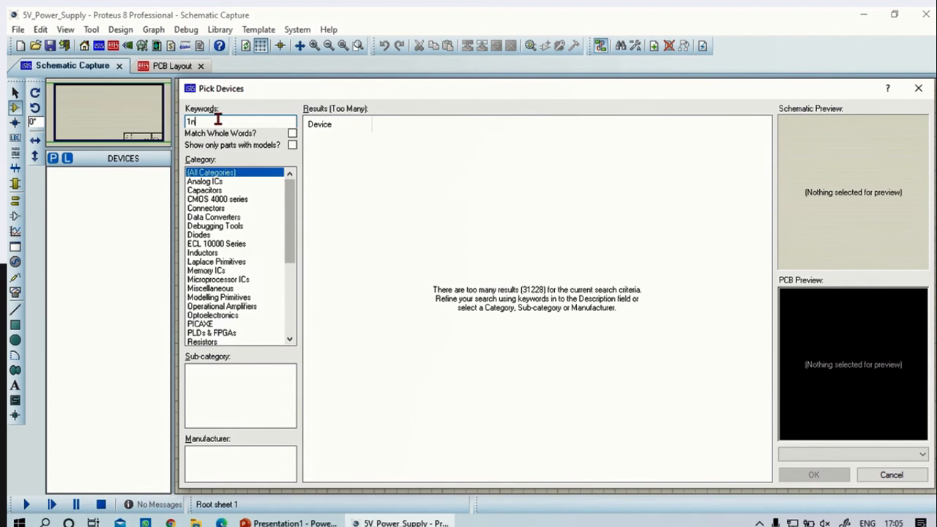
{"action": "type", "text": "4007"}
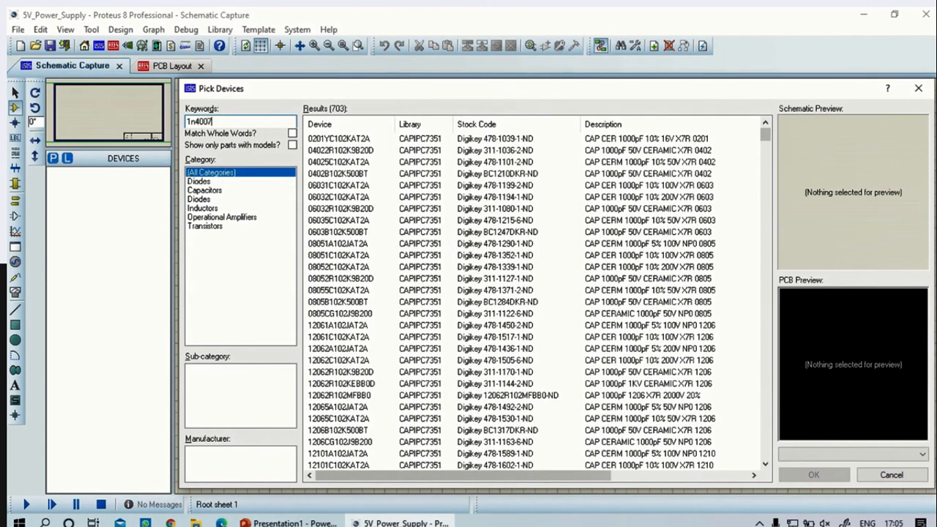
{"action": "left_click", "coordinate": [469, 138]}
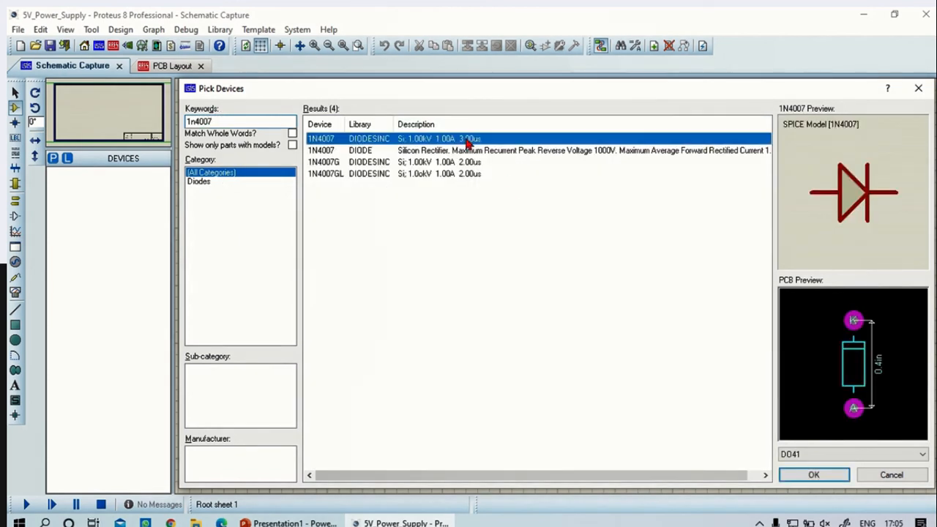
{"action": "left_click", "coordinate": [811, 474]}
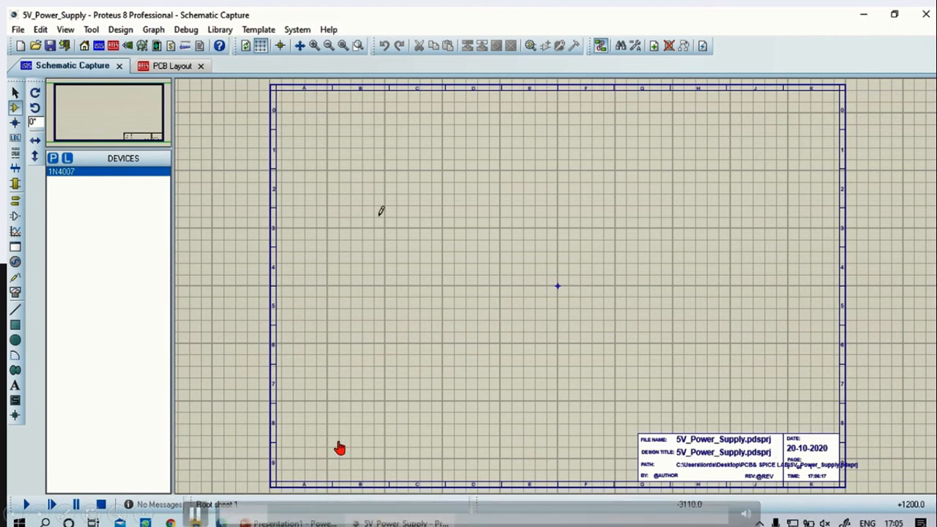
Place two 1N4007 diodes at 0° rotation, one below the other, in the upper-left area of the sheet
{"action": "left_click", "coordinate": [52, 173]}
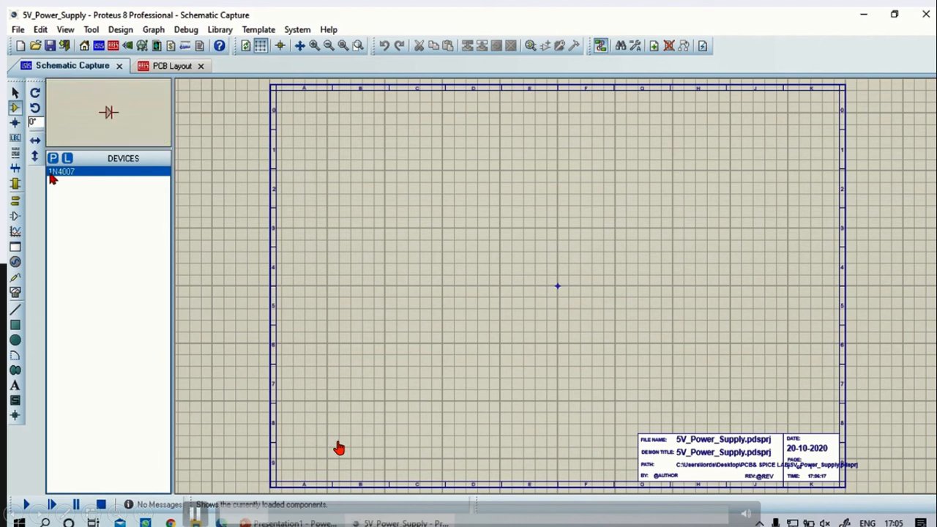
{"action": "left_click", "coordinate": [384, 204]}
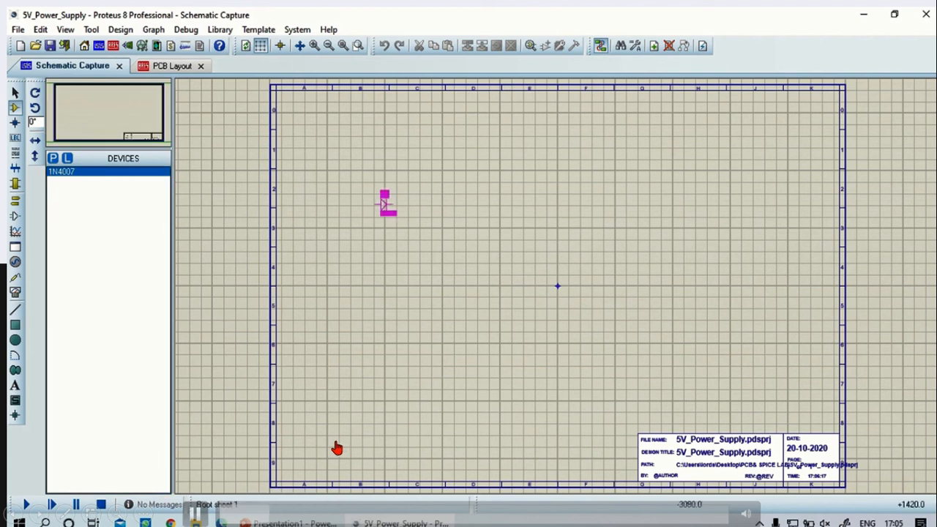
{"action": "left_click", "coordinate": [403, 210]}
{"action": "key", "text": "F6"}
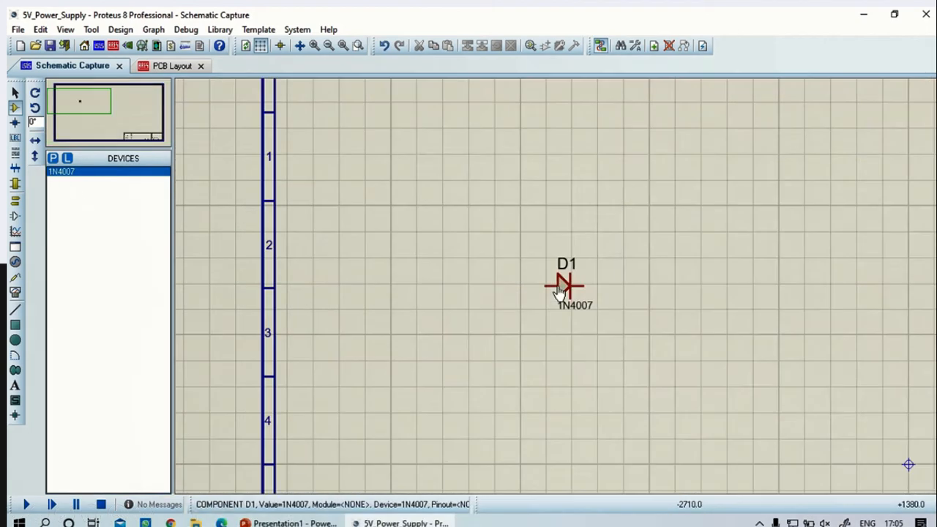
{"action": "scroll", "coordinate": [578, 303], "scroll_direction": "down", "scroll_amount": 1}
{"action": "scroll", "coordinate": [564, 295], "scroll_direction": "up", "scroll_amount": 1}
{"action": "left_click", "coordinate": [578, 329]}
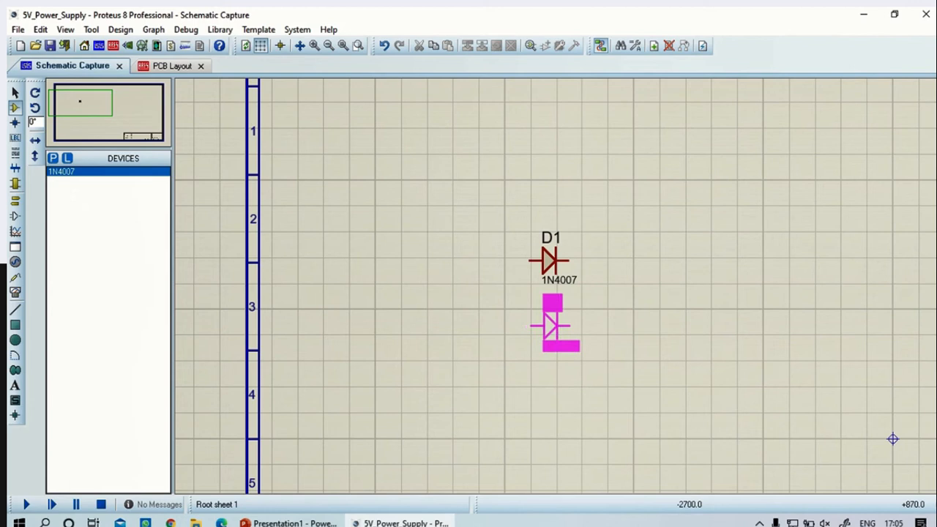
{"action": "left_click", "coordinate": [550, 325]}
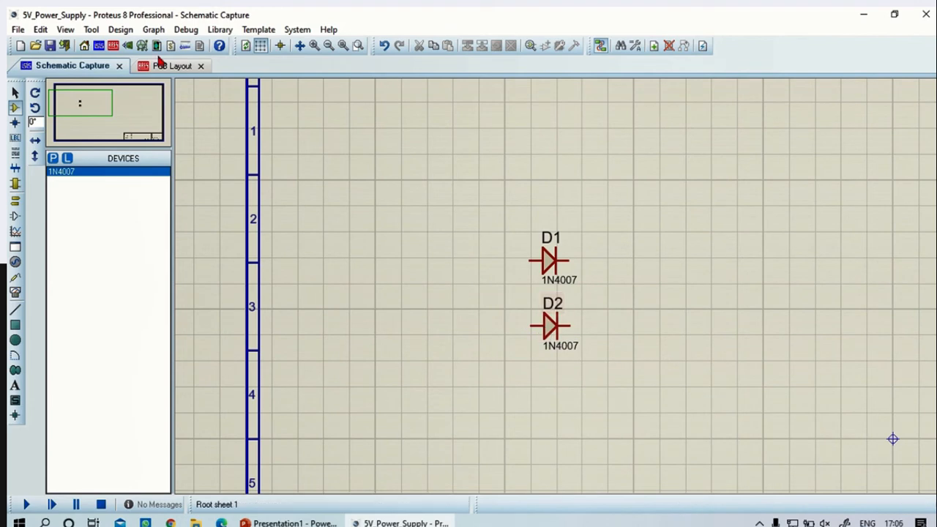
Set the grid snap to 0.1in and place two more 1N4007 diodes, rotated 180°, in a column below D2
{"action": "left_click", "coordinate": [68, 30]}
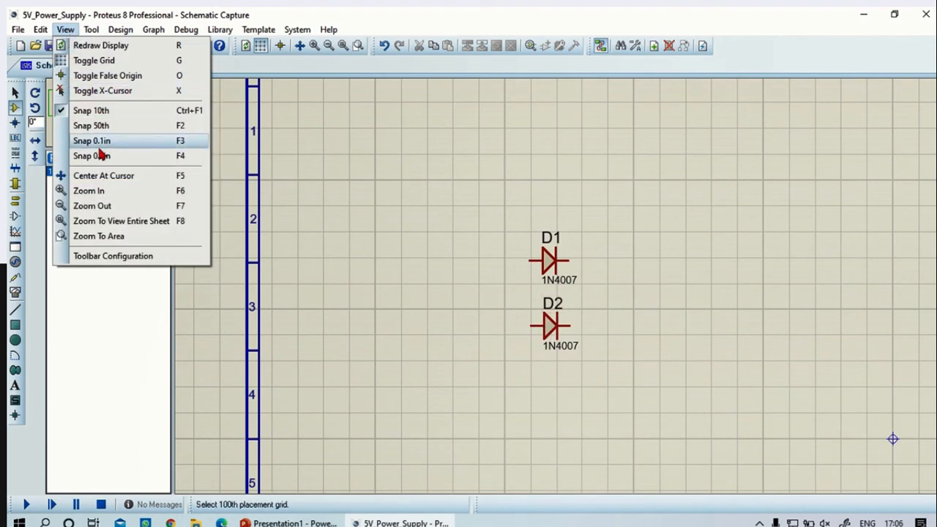
{"action": "left_click", "coordinate": [95, 141]}
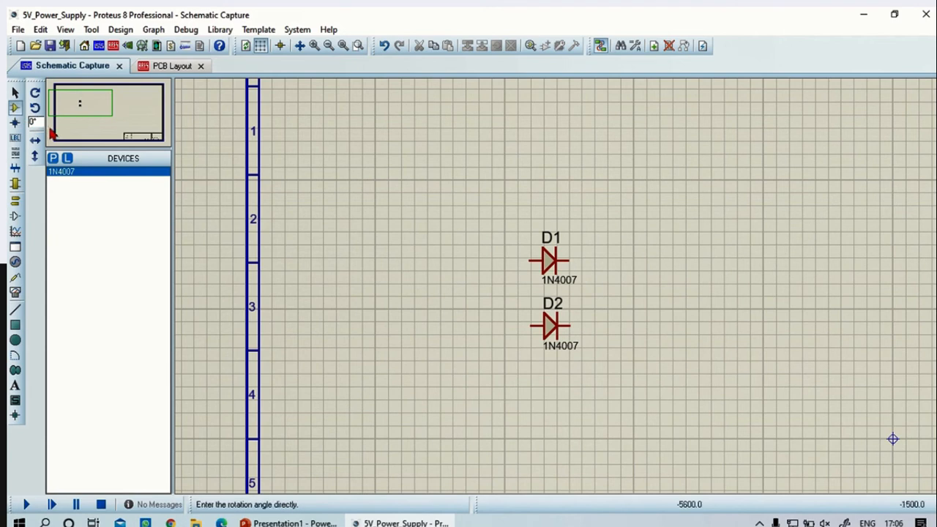
{"action": "left_click", "coordinate": [35, 108]}
{"action": "left_click", "coordinate": [35, 108]}
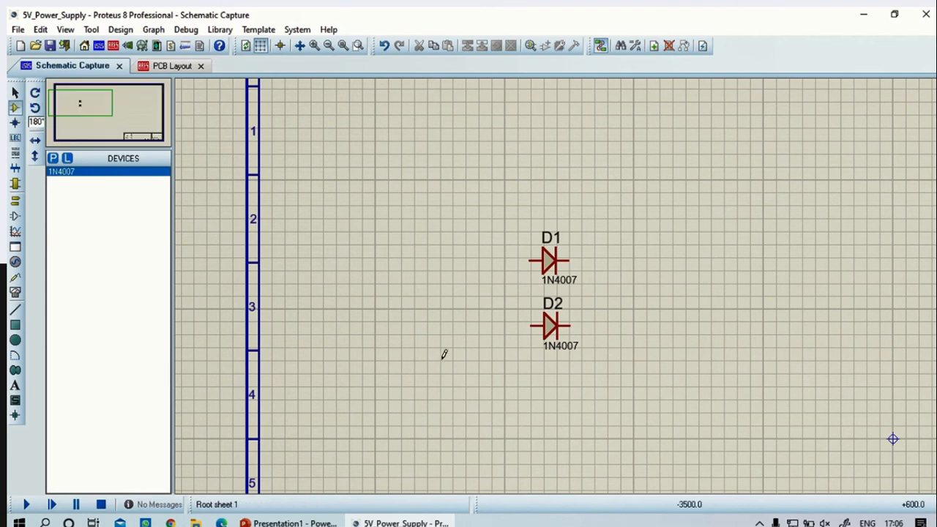
{"action": "left_click", "coordinate": [564, 386]}
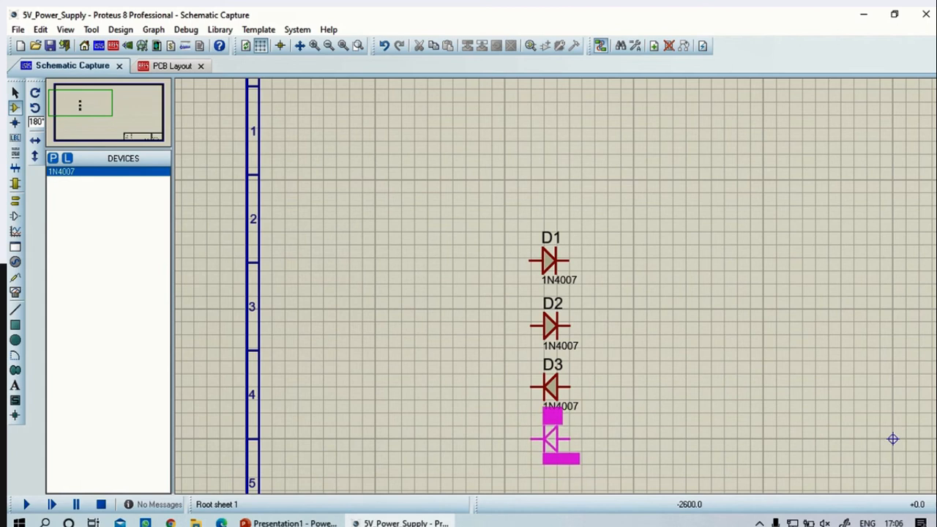
{"action": "left_click", "coordinate": [553, 439]}
{"action": "scroll", "coordinate": [578, 432], "scroll_direction": "down", "scroll_amount": 2}
{"action": "scroll", "coordinate": [591, 310], "scroll_direction": "up", "scroll_amount": 3}
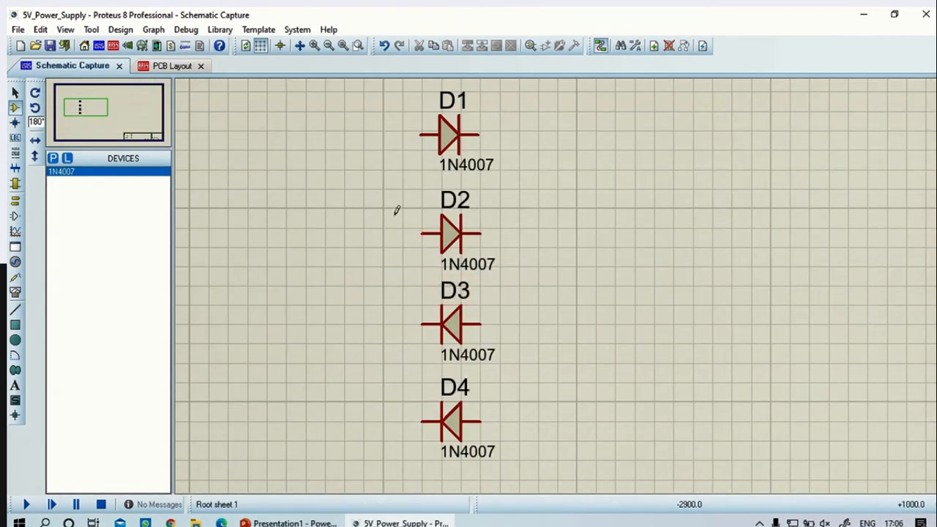
Wire the anode of D2 to the cathode of D3, and the anode of D1 to the cathode of D4
{"action": "left_click", "coordinate": [423, 232]}
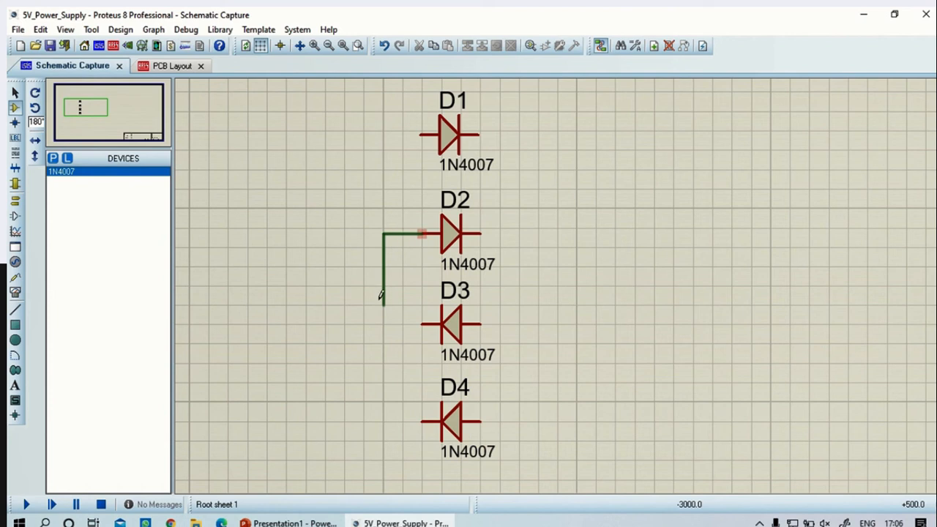
{"action": "left_click", "coordinate": [422, 322]}
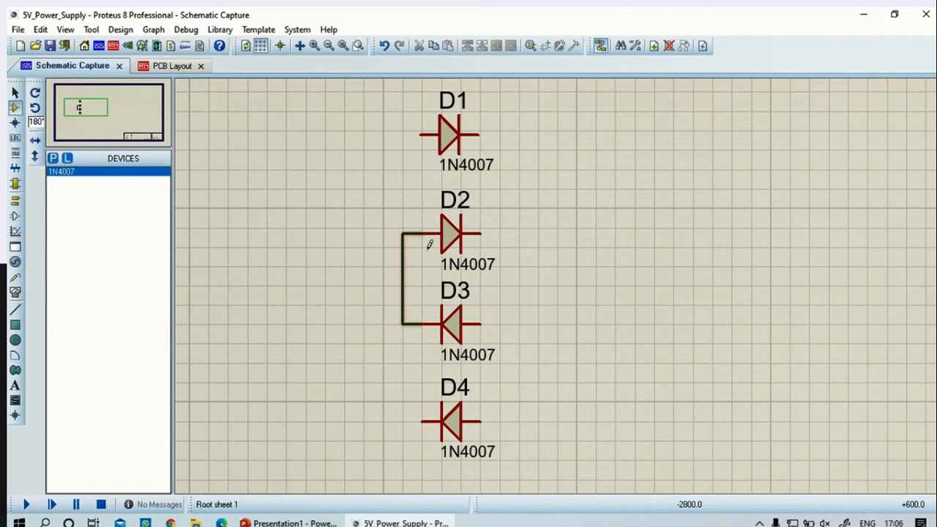
{"action": "left_click", "coordinate": [404, 135]}
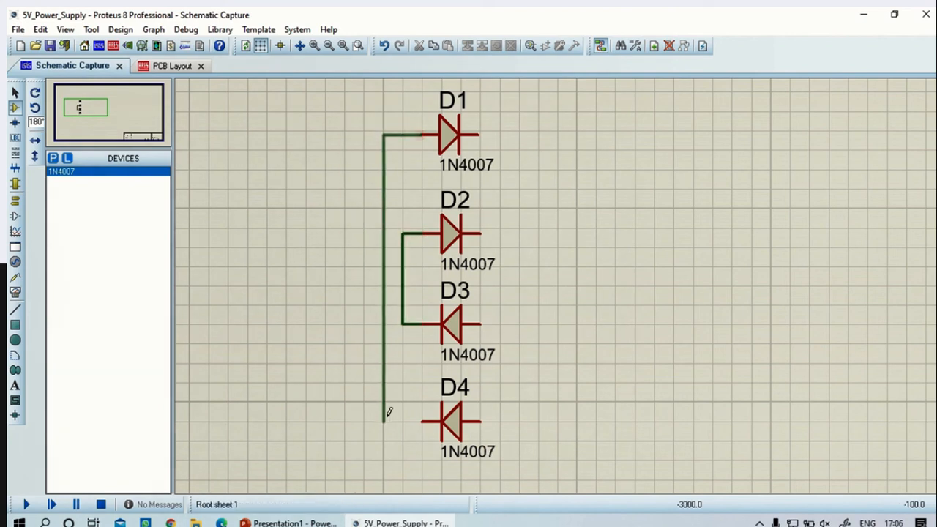
{"action": "left_click", "coordinate": [422, 421]}
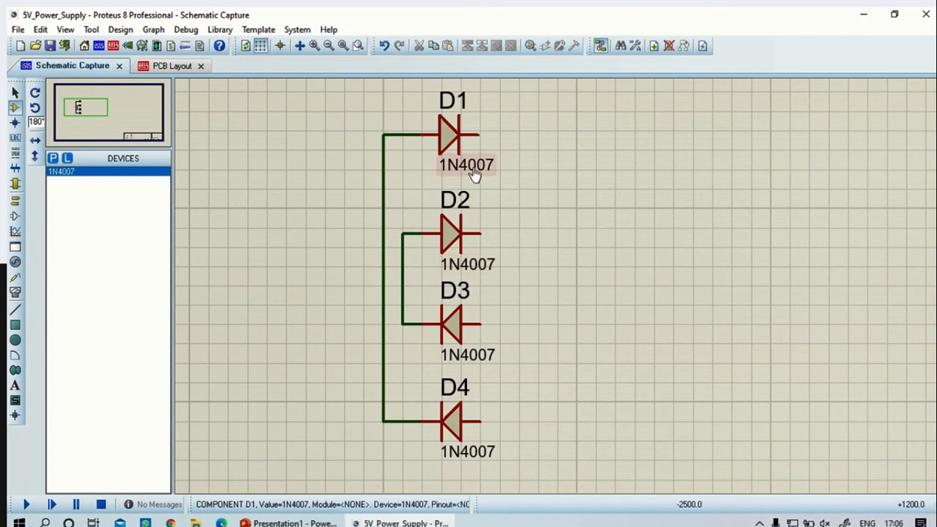
Wire the cathodes of D1 and D2 together, and the anodes of D3 and D4 together
{"action": "left_click", "coordinate": [480, 133]}
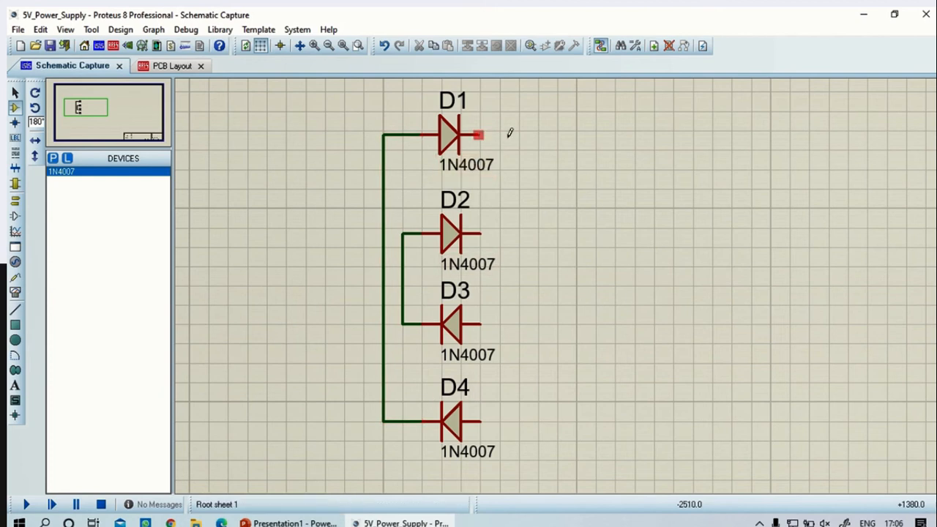
{"action": "left_click", "coordinate": [487, 232]}
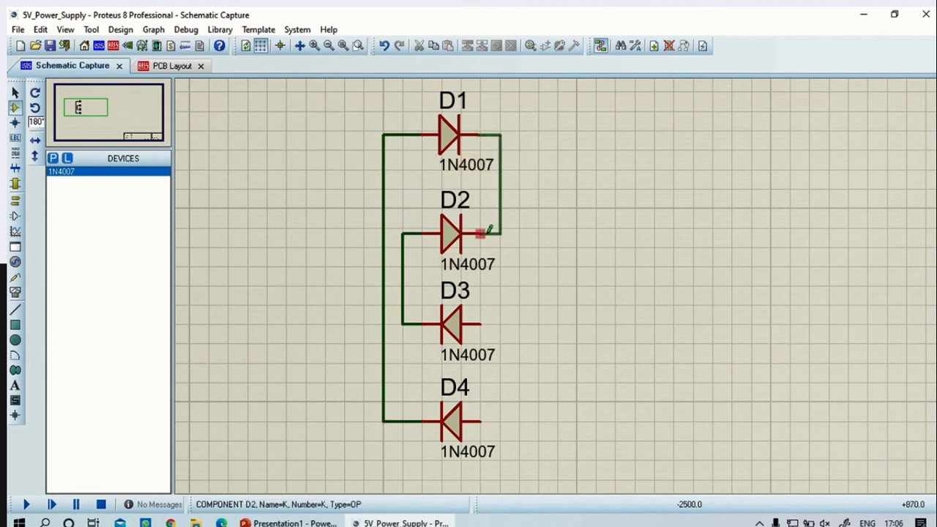
{"action": "left_click", "coordinate": [484, 322]}
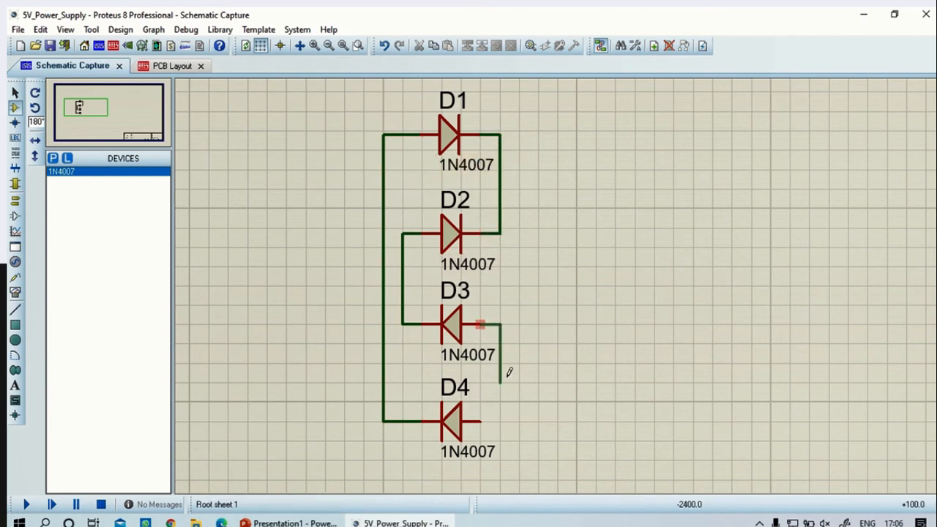
{"action": "left_click", "coordinate": [482, 420]}
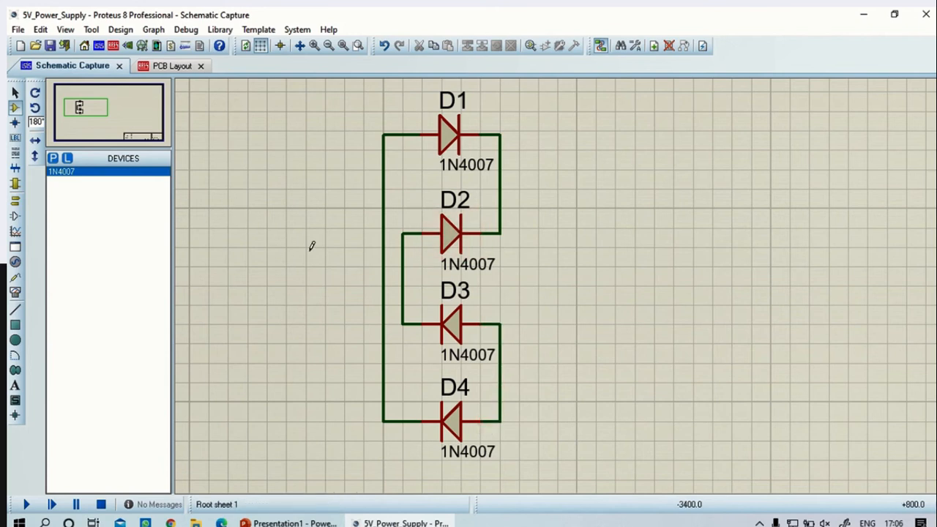
Open the device picker for adding another part
{"action": "left_click", "coordinate": [53, 160]}
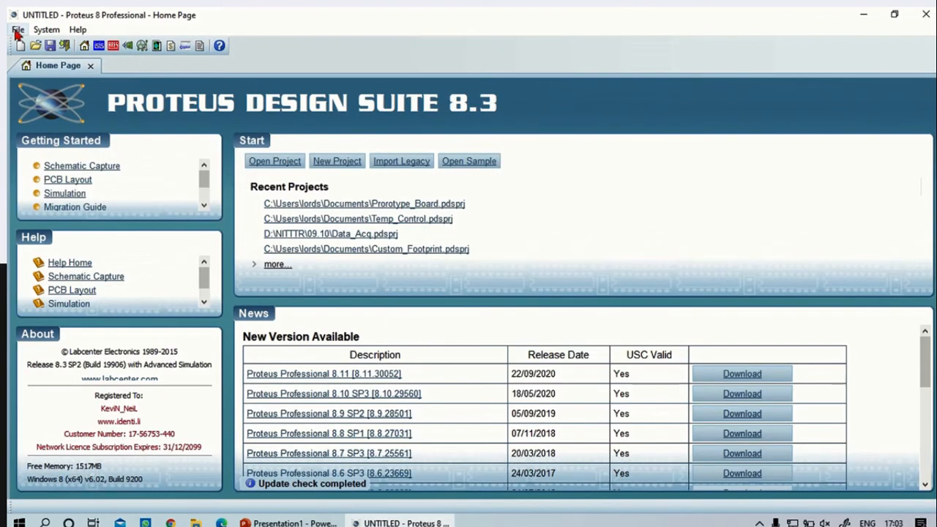
{"action": "left_click", "coordinate": [16, 31]}
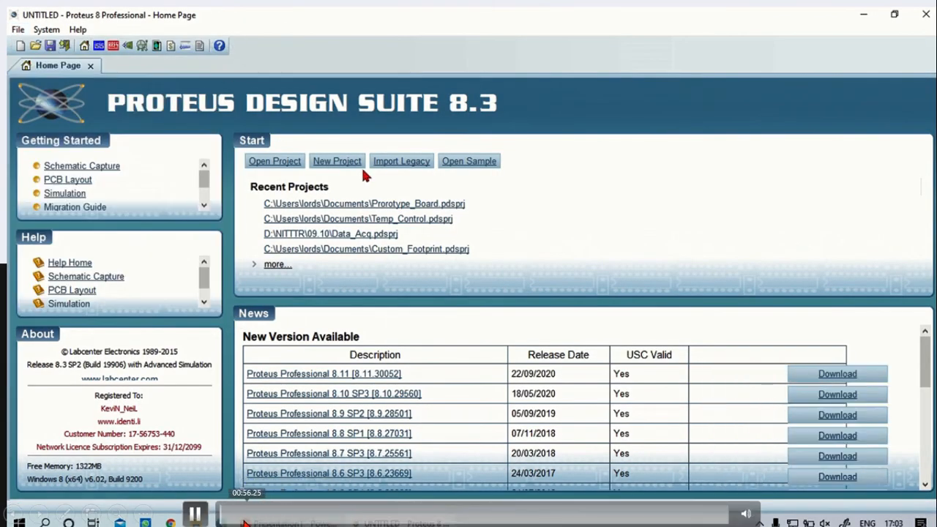
{"action": "left_click", "coordinate": [238, 510]}
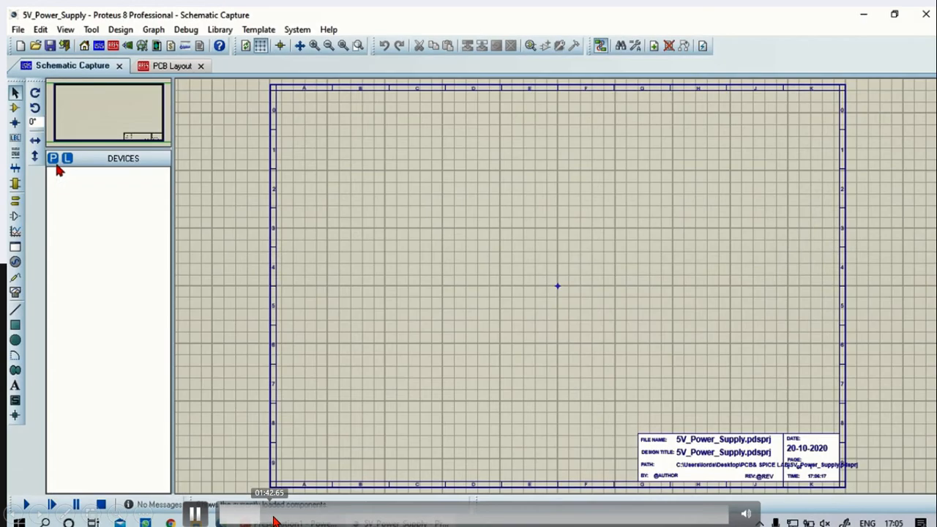
{"action": "left_click", "coordinate": [275, 512]}
{"action": "left_click", "coordinate": [280, 515]}
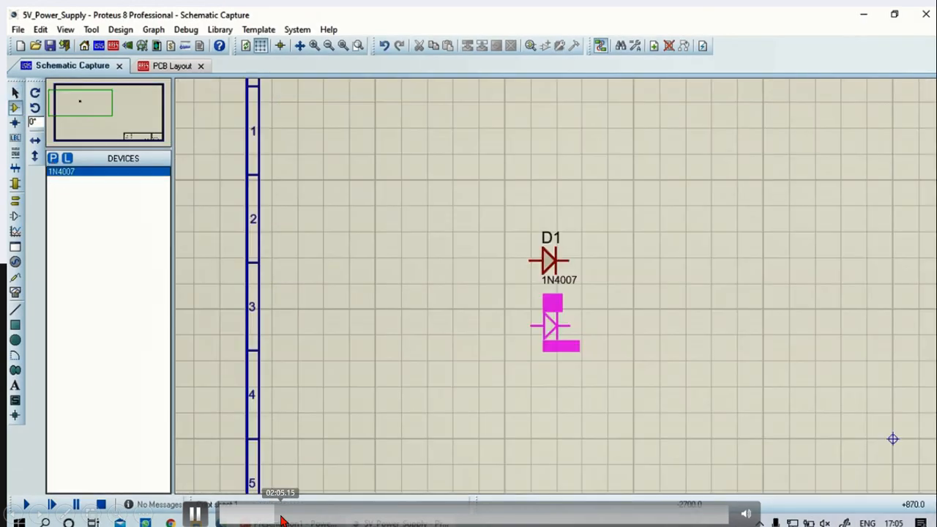
{"action": "left_click", "coordinate": [282, 516]}
{"action": "left_click", "coordinate": [289, 518]}
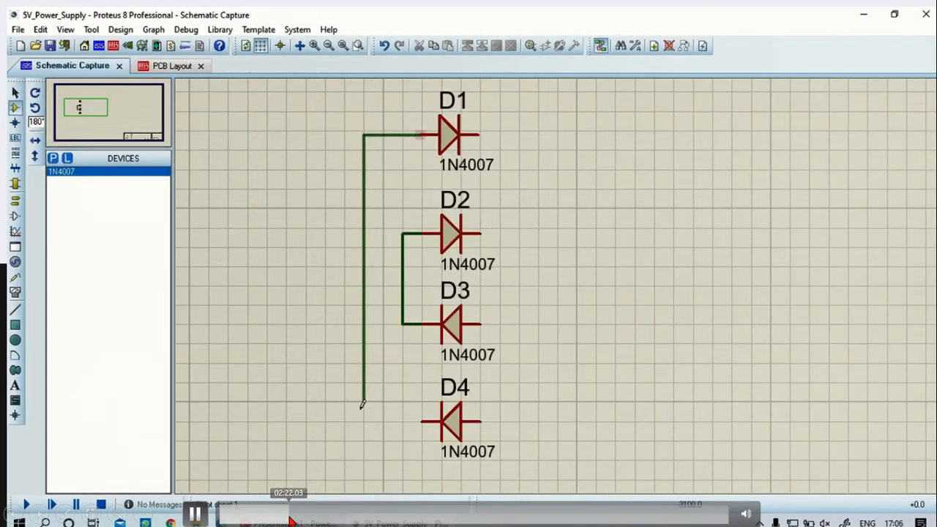
{"action": "left_click", "coordinate": [292, 521]}
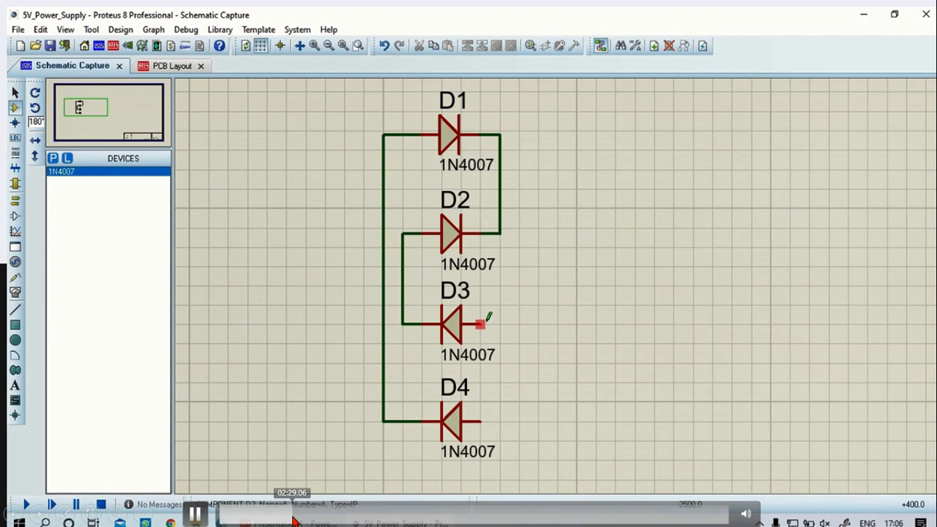
{"action": "left_click", "coordinate": [296, 520]}
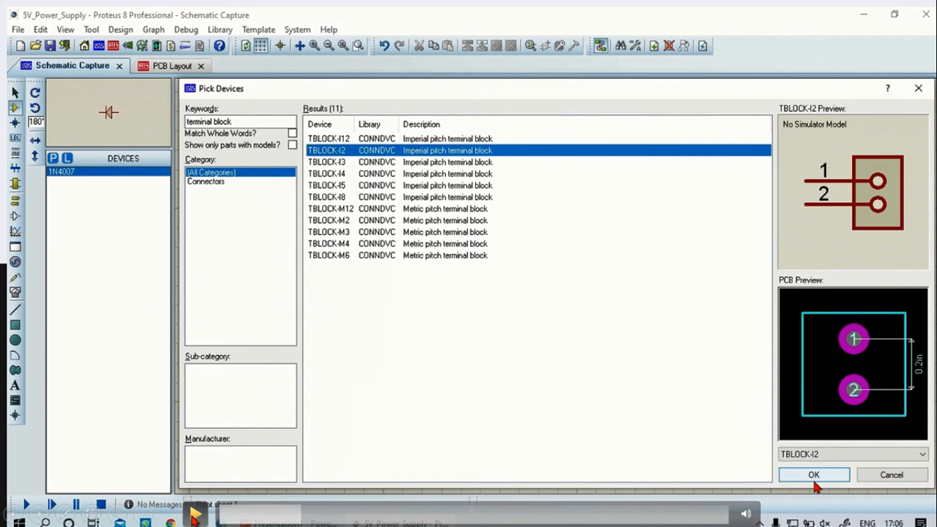
Add the TBLOCK-I2 terminal block to the device list and place it, rotated 180°, to the left of the diode bridge
{"action": "left_click", "coordinate": [813, 476]}
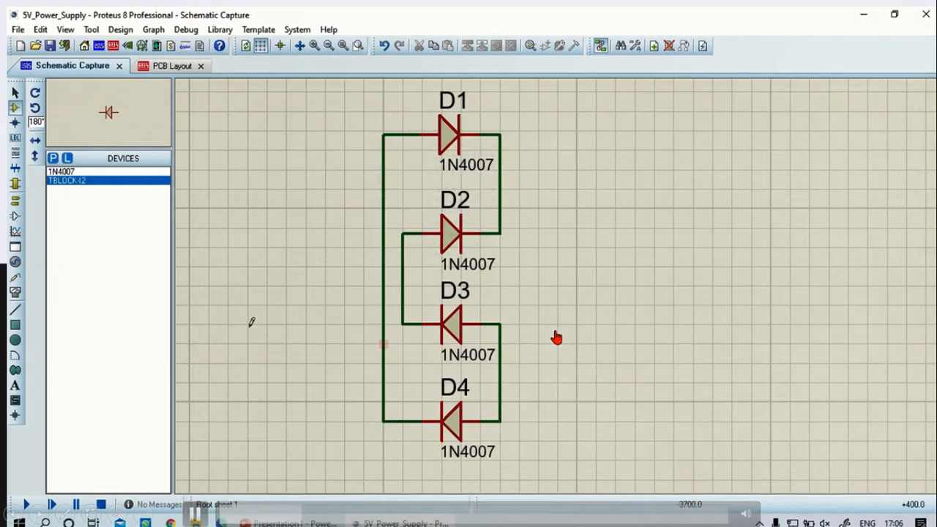
{"action": "left_click", "coordinate": [64, 180]}
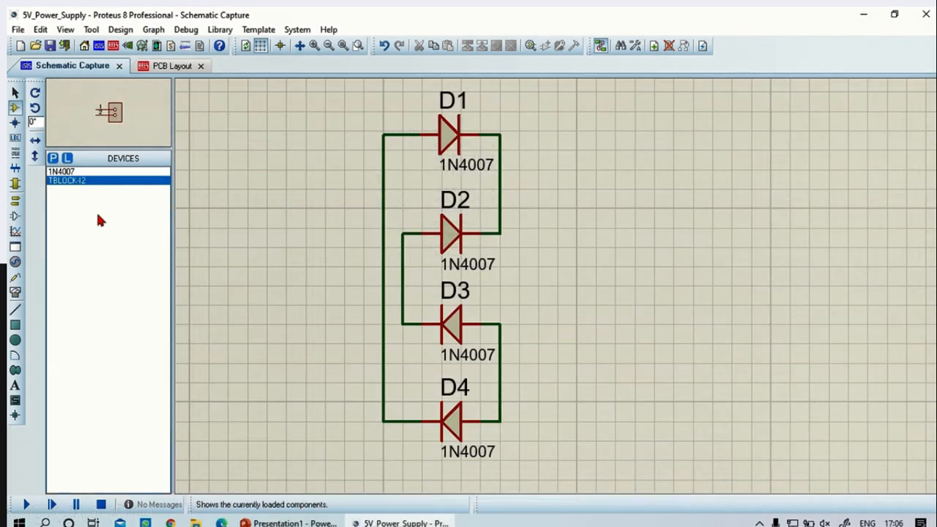
{"action": "left_click", "coordinate": [254, 293]}
{"action": "right_click", "coordinate": [254, 294]}
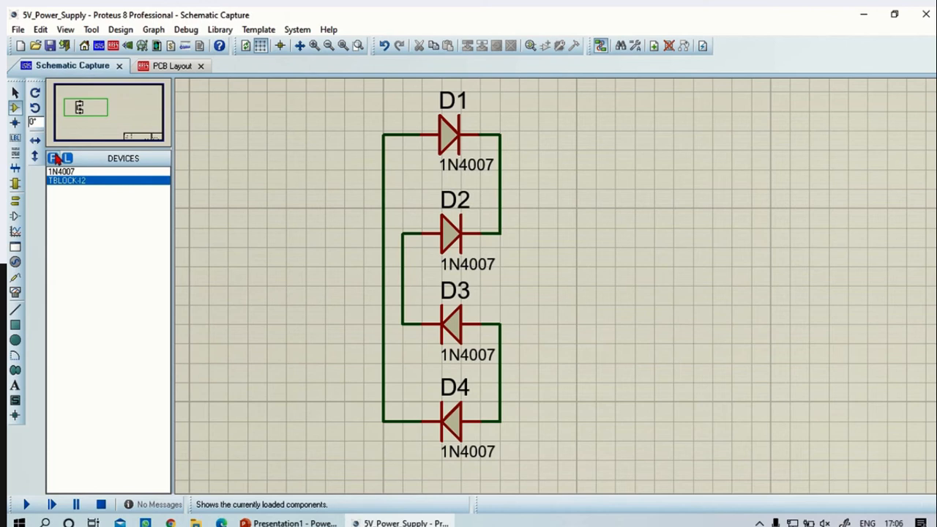
{"action": "left_click", "coordinate": [35, 109]}
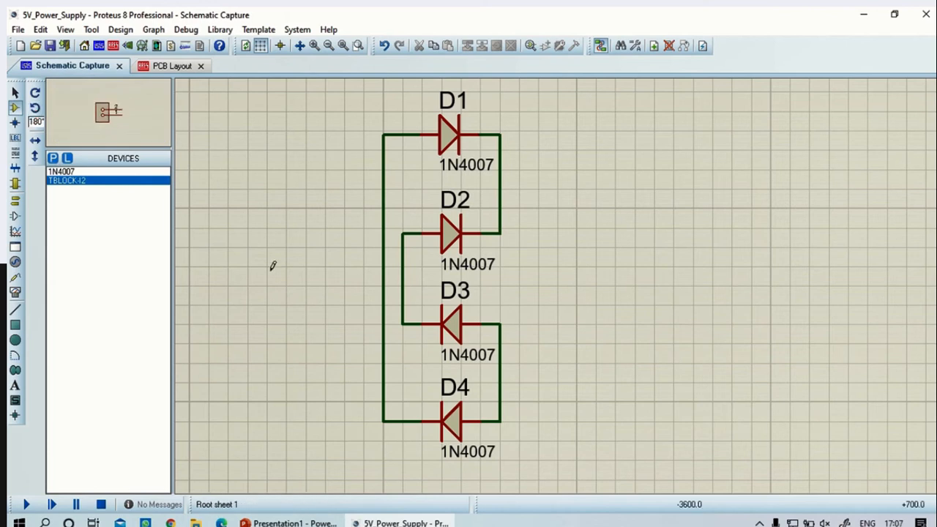
{"action": "left_click", "coordinate": [306, 271]}
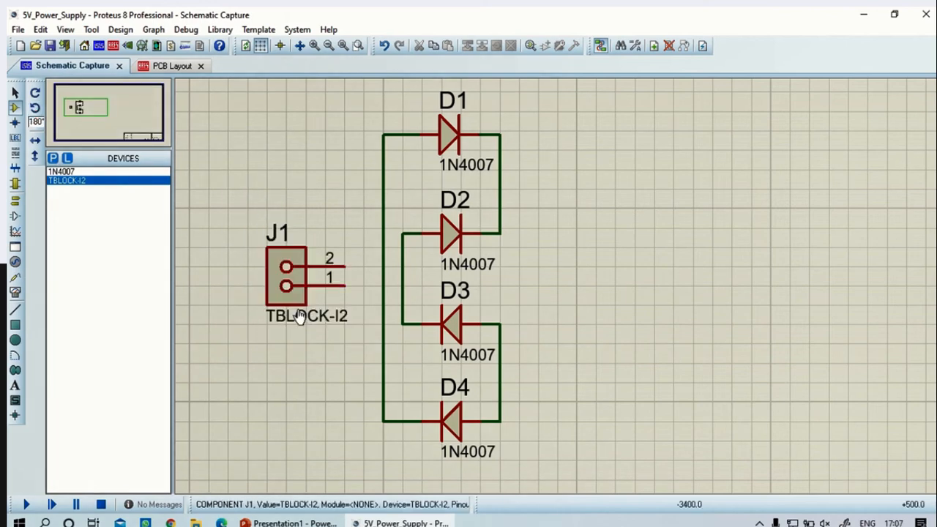
Wire J1 pin 2 to the D2–D3 connection and J1 pin 1 to the D1–D4 connection
{"action": "left_click", "coordinate": [356, 265]}
{"action": "left_click", "coordinate": [402, 266]}
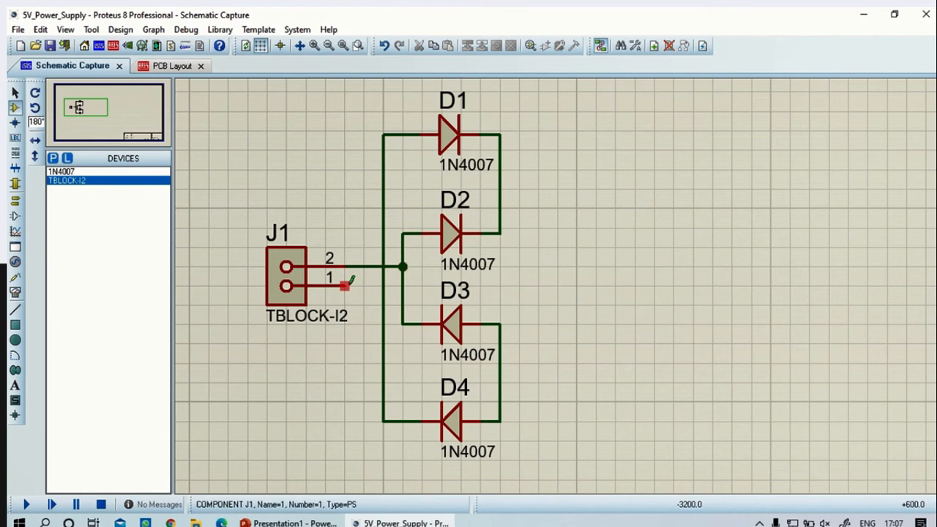
{"action": "left_click", "coordinate": [344, 284]}
{"action": "left_click", "coordinate": [383, 284]}
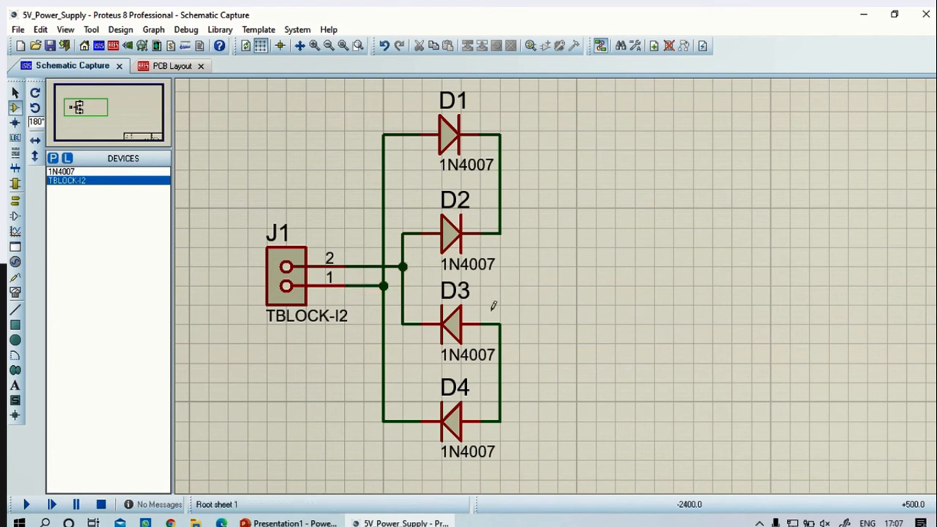
Search the device library for "capacitor", filter to Ceramic Disc capacitors, and add CERAMIC470P to the device list
{"action": "left_click", "coordinate": [53, 158]}
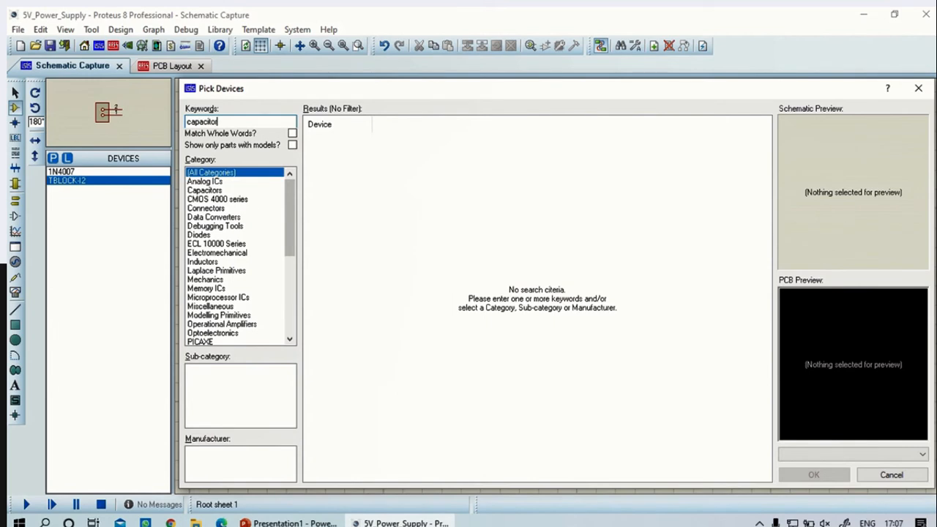
{"action": "type", "text": "capacitor"}
{"action": "left_click", "coordinate": [208, 192]}
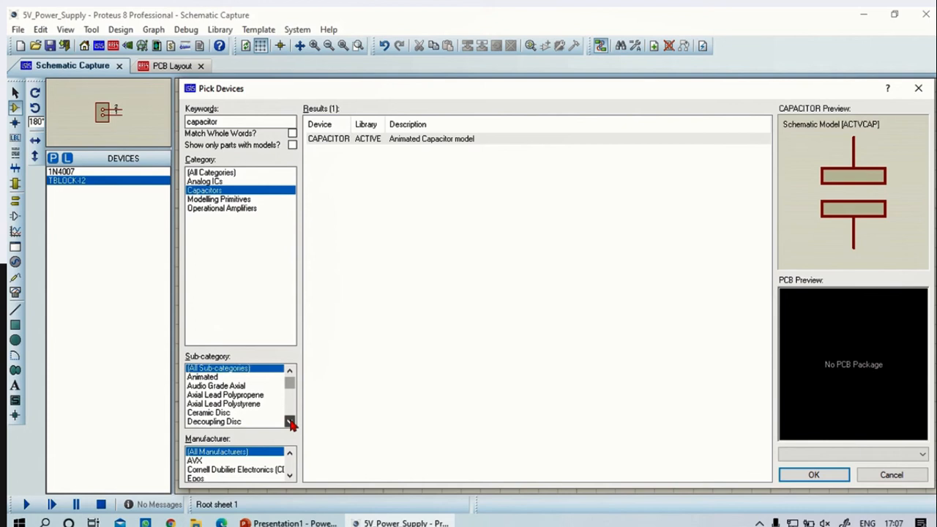
{"action": "left_click", "coordinate": [291, 423]}
{"action": "left_click", "coordinate": [291, 423]}
{"action": "left_click", "coordinate": [291, 423]}
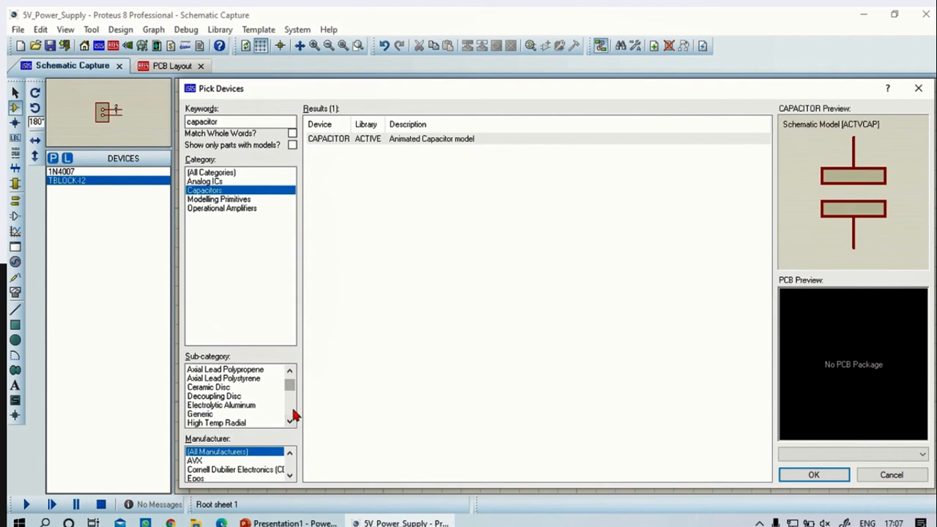
{"action": "left_click", "coordinate": [220, 388]}
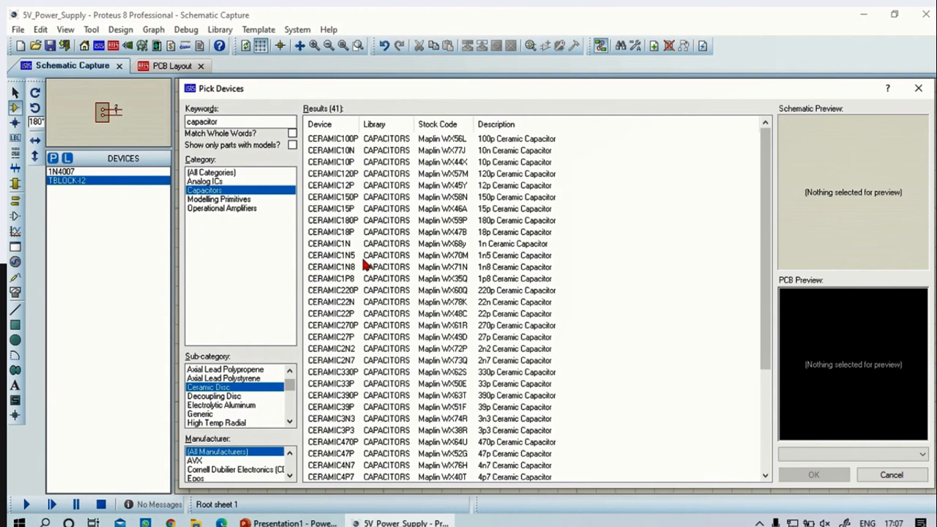
{"action": "scroll", "coordinate": [363, 269], "scroll_direction": "down", "scroll_amount": 2}
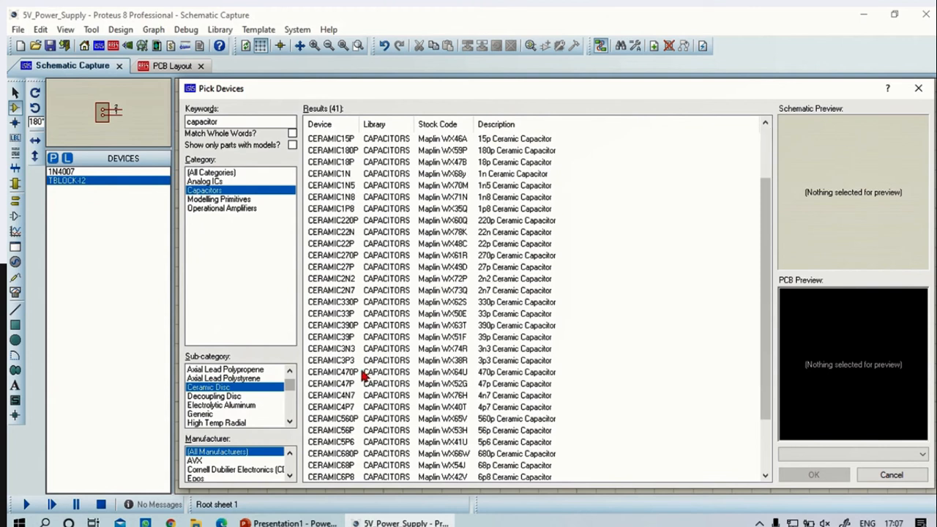
{"action": "scroll", "coordinate": [361, 376], "scroll_direction": "up", "scroll_amount": 1}
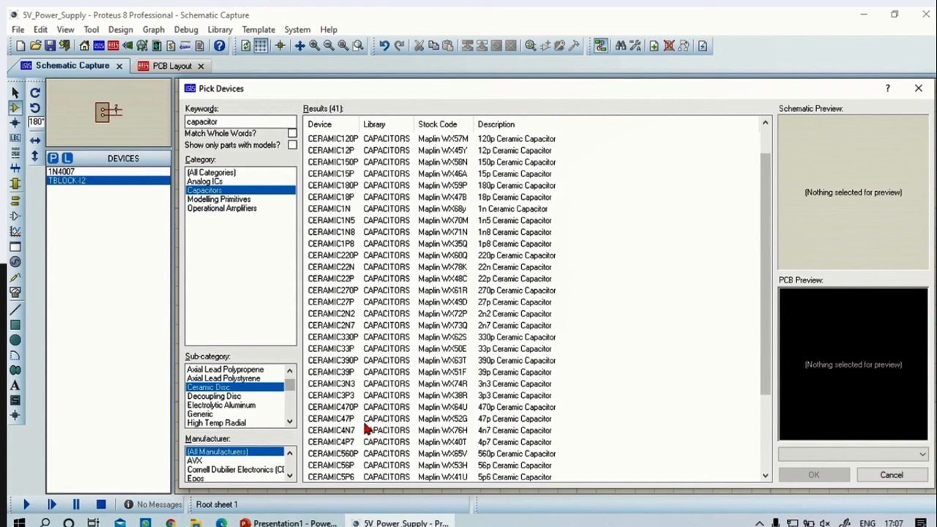
{"action": "double_click", "coordinate": [366, 407]}
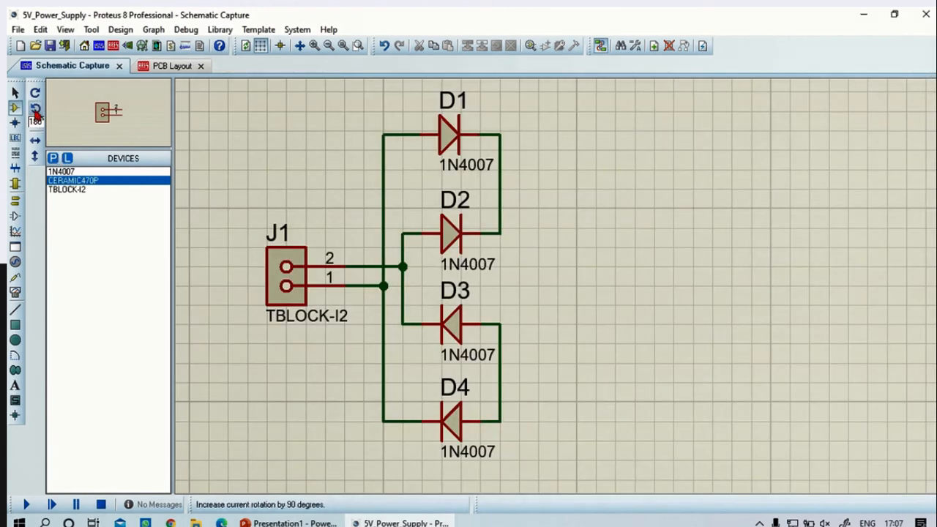
Place the CERAMIC470P capacitor, rotated 270°, to the right of the diode bridge
{"action": "left_click", "coordinate": [35, 107]}
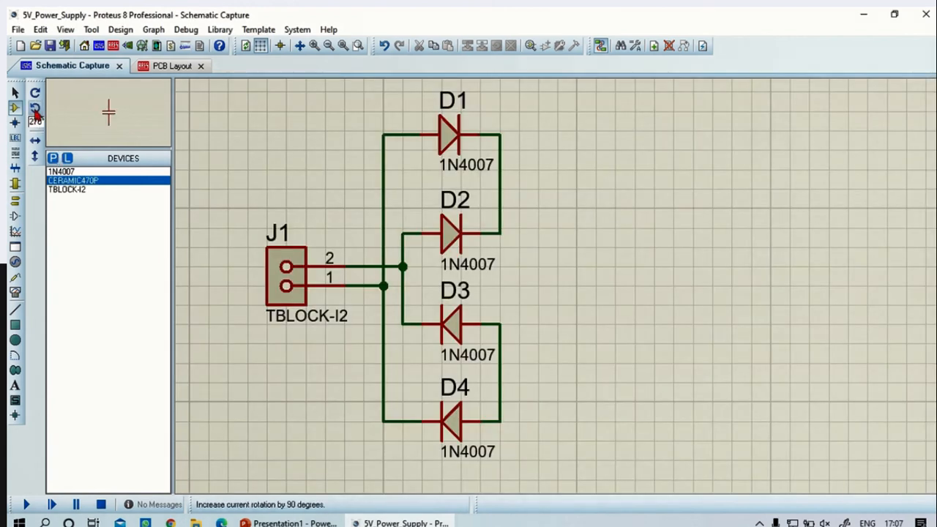
{"action": "left_click", "coordinate": [597, 293]}
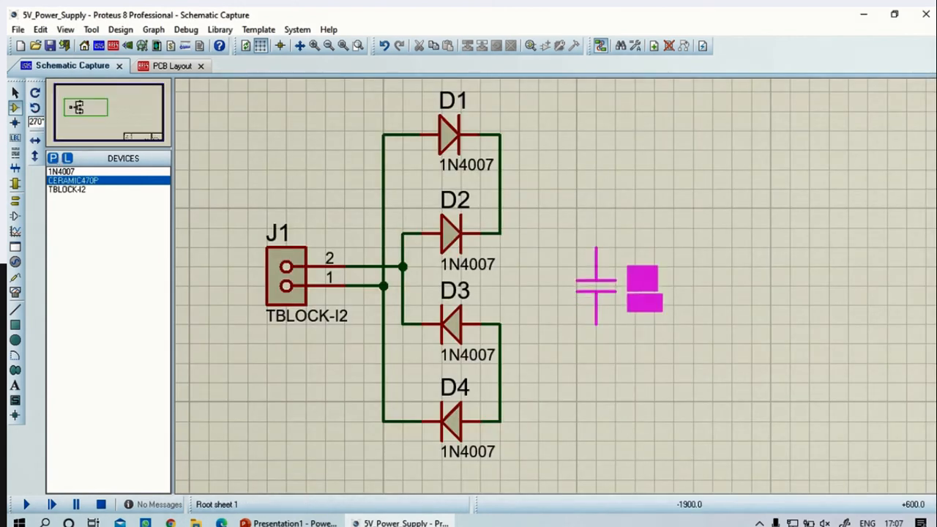
{"action": "left_click", "coordinate": [596, 287]}
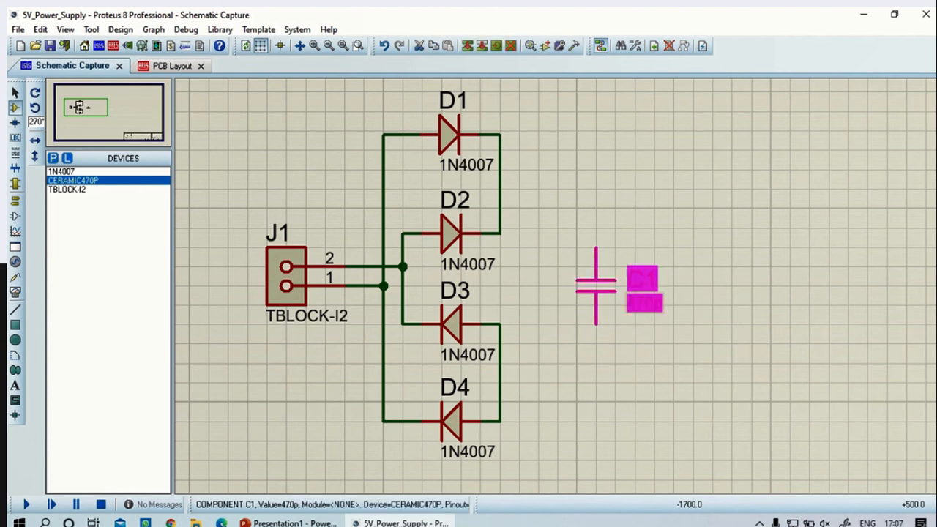
Change the part value of capacitor C1 to 470u
{"action": "double_click", "coordinate": [643, 303]}
{"action": "left_click", "coordinate": [420, 151]}
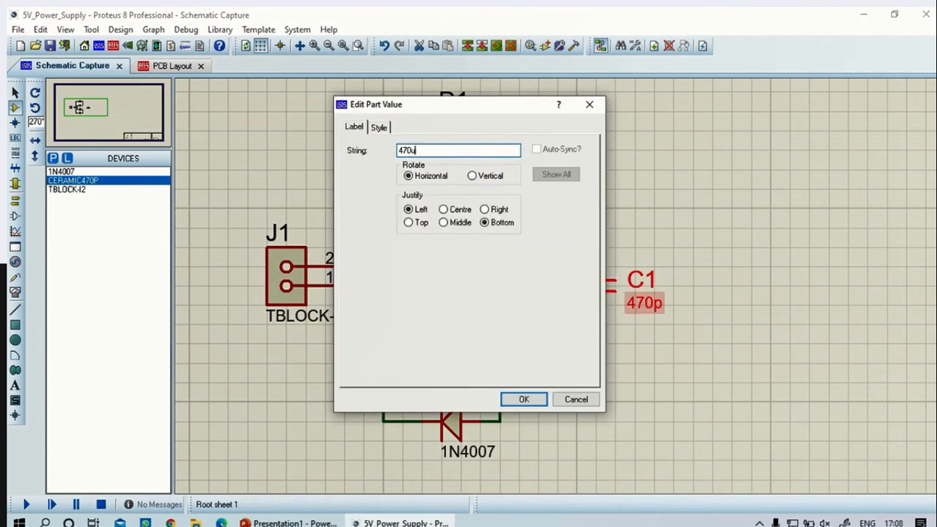
{"action": "left_click", "coordinate": [539, 398]}
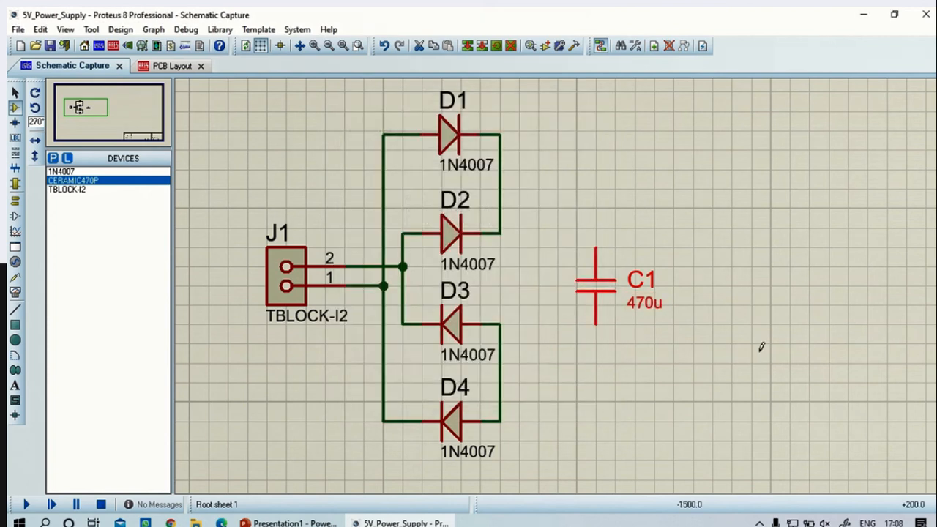
{"action": "scroll", "coordinate": [814, 292], "scroll_direction": "down", "scroll_amount": 1}
{"action": "left_click", "coordinate": [657, 284]}
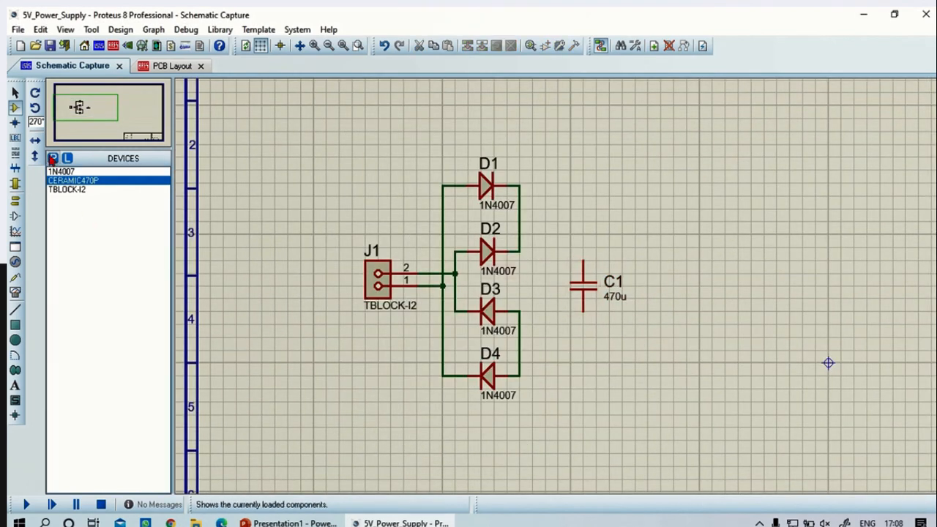
Add the 7805 regulator from the device library and place it at 0° rotation to the right of C1
{"action": "left_click", "coordinate": [54, 158]}
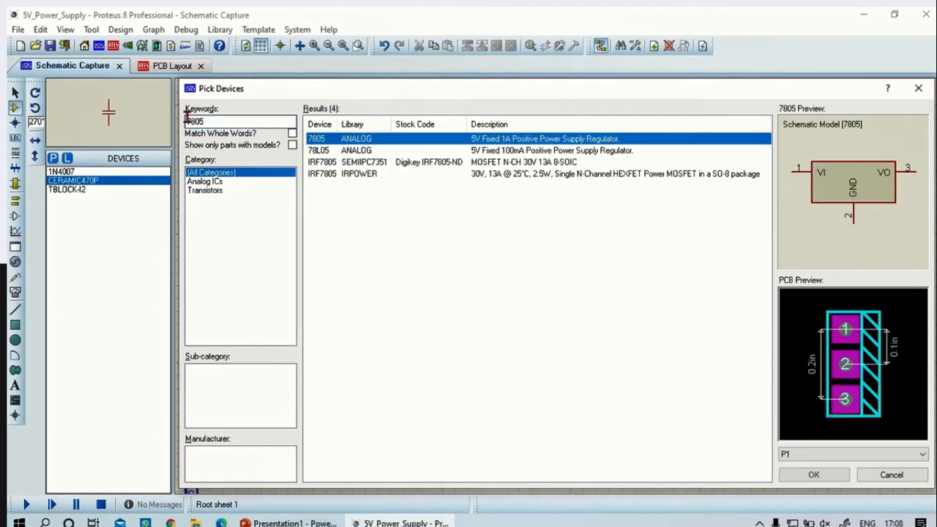
{"action": "left_click", "coordinate": [825, 477]}
{"action": "left_click", "coordinate": [667, 329]}
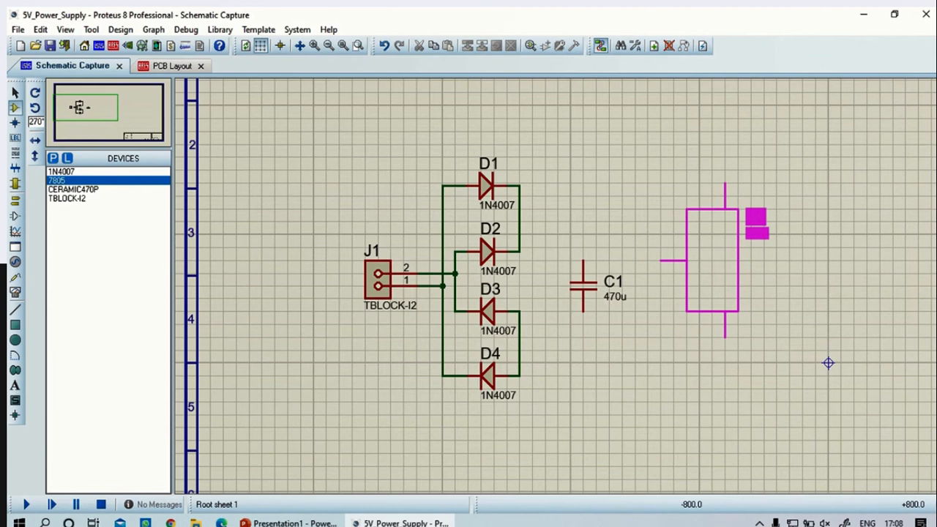
{"action": "left_click", "coordinate": [734, 249]}
{"action": "left_click", "coordinate": [35, 107]}
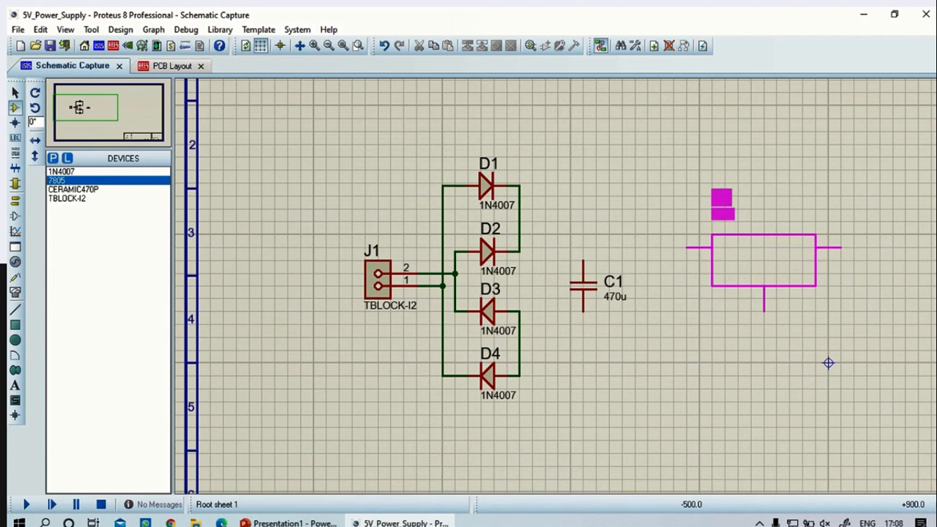
{"action": "left_click", "coordinate": [739, 265]}
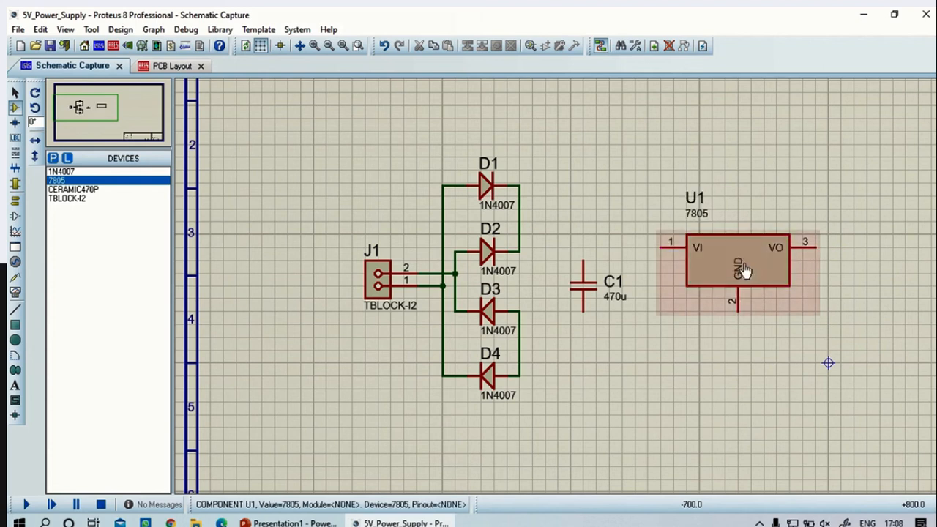
Wire the D1–D2 output junction to U1 pin 1 and connect C1's upper pin to that wire
{"action": "left_click", "coordinate": [518, 250]}
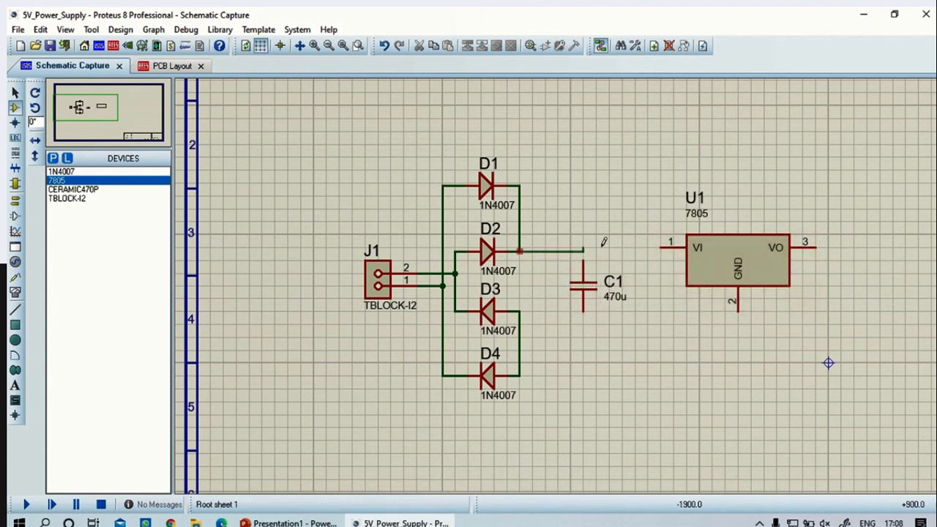
{"action": "left_click", "coordinate": [659, 245]}
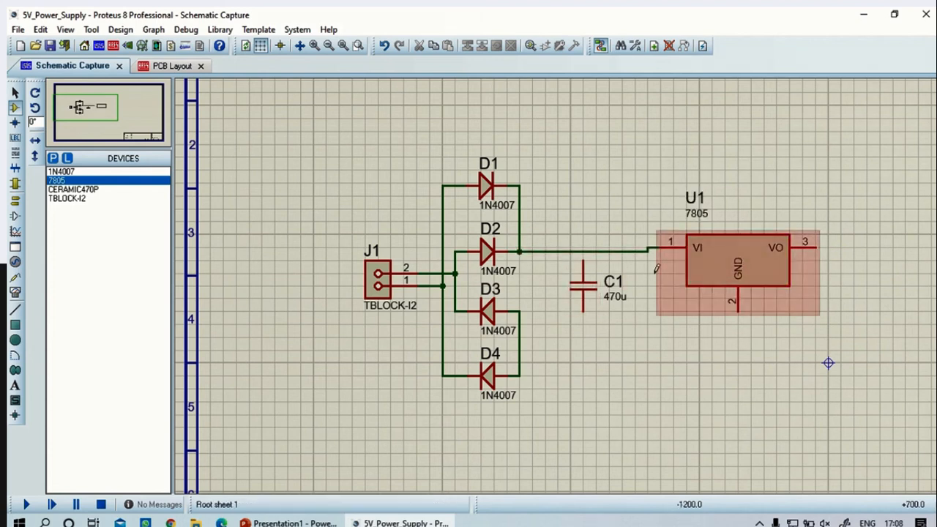
{"action": "left_click", "coordinate": [584, 259]}
{"action": "left_click", "coordinate": [583, 252]}
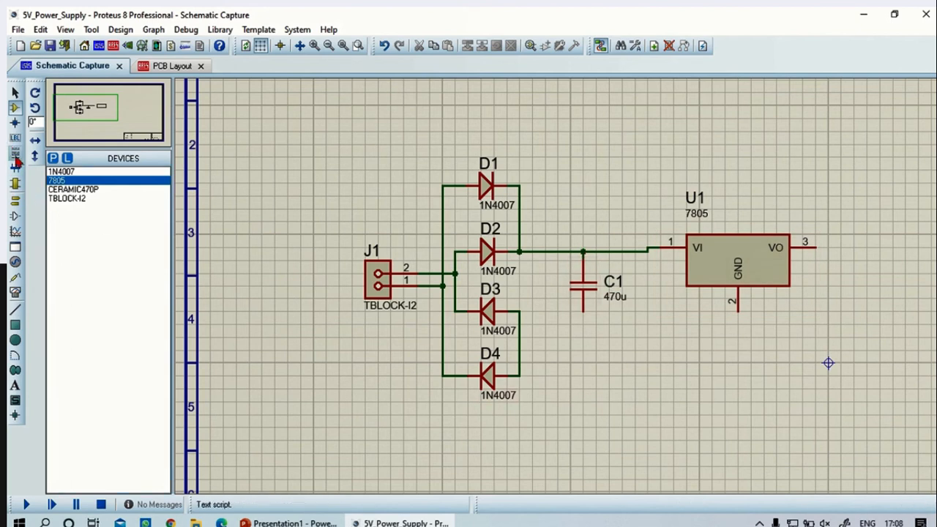
Place one GROUND terminal below capacitor C1 and another below regulator U1
{"action": "left_click", "coordinate": [15, 204]}
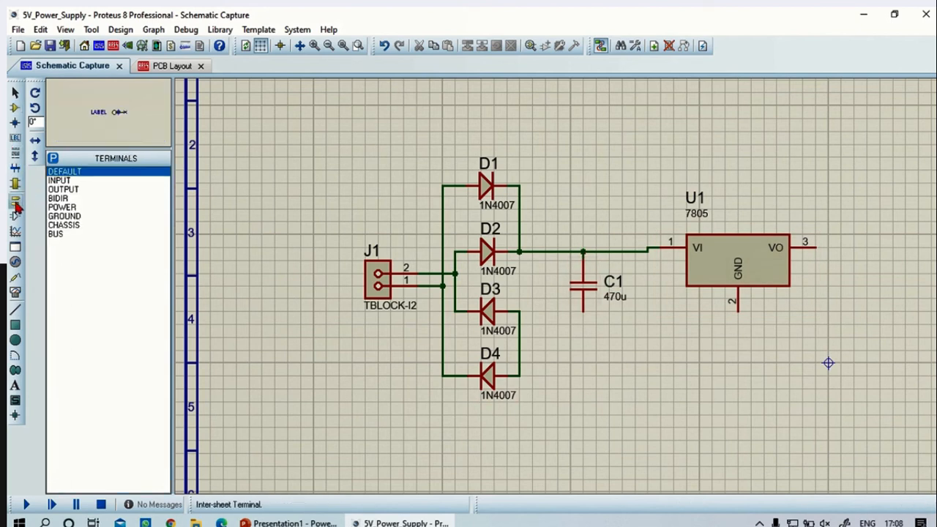
{"action": "left_click", "coordinate": [64, 217]}
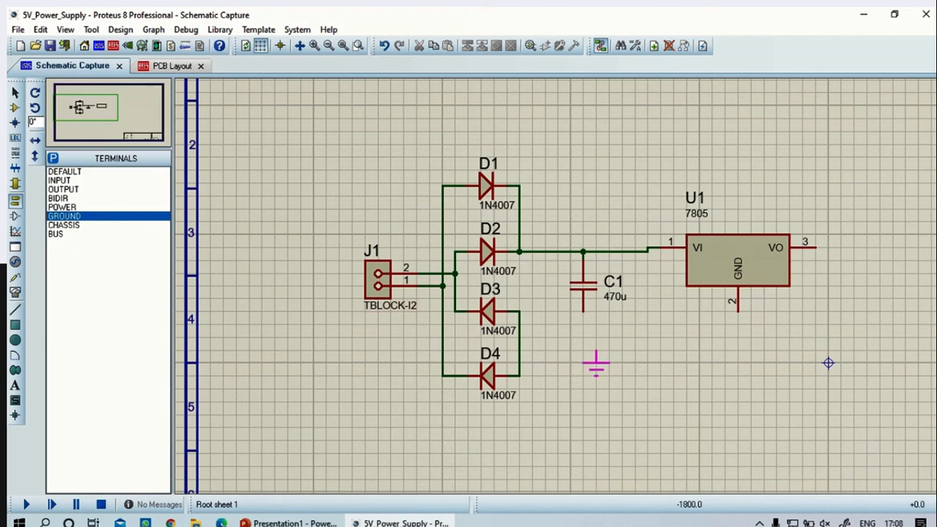
{"action": "left_click", "coordinate": [583, 364]}
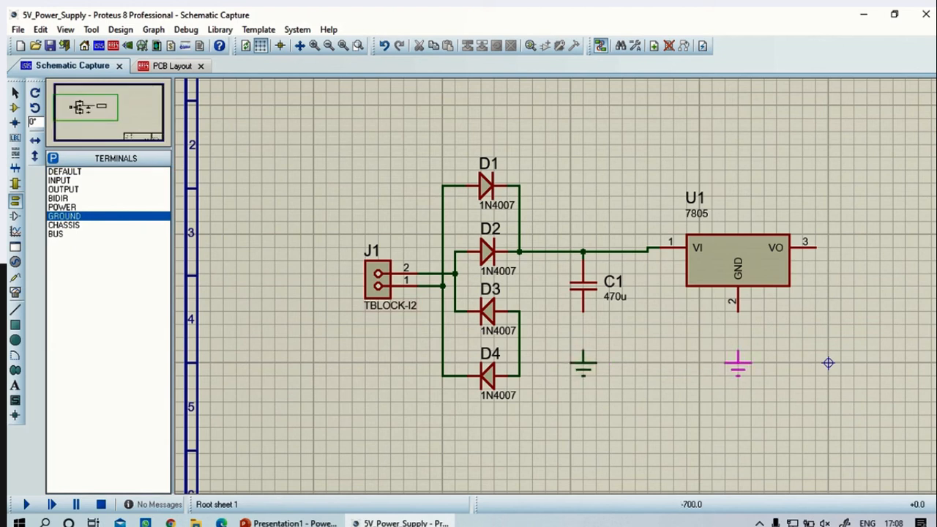
{"action": "left_click", "coordinate": [738, 364]}
Wire U1's GND pin 2 and C1's lower pin to the ground terminals below them
{"action": "left_click", "coordinate": [737, 311]}
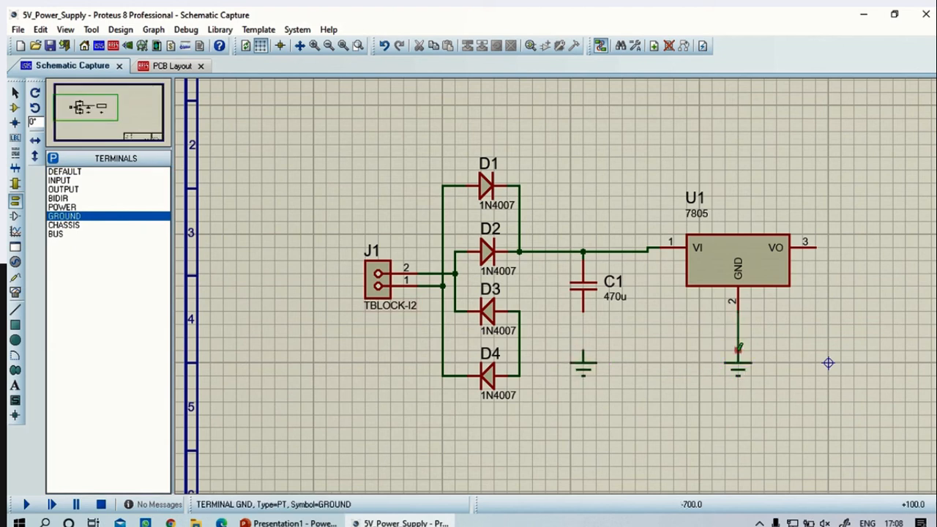
{"action": "left_click", "coordinate": [737, 362]}
{"action": "left_click", "coordinate": [583, 310]}
{"action": "left_click", "coordinate": [583, 359]}
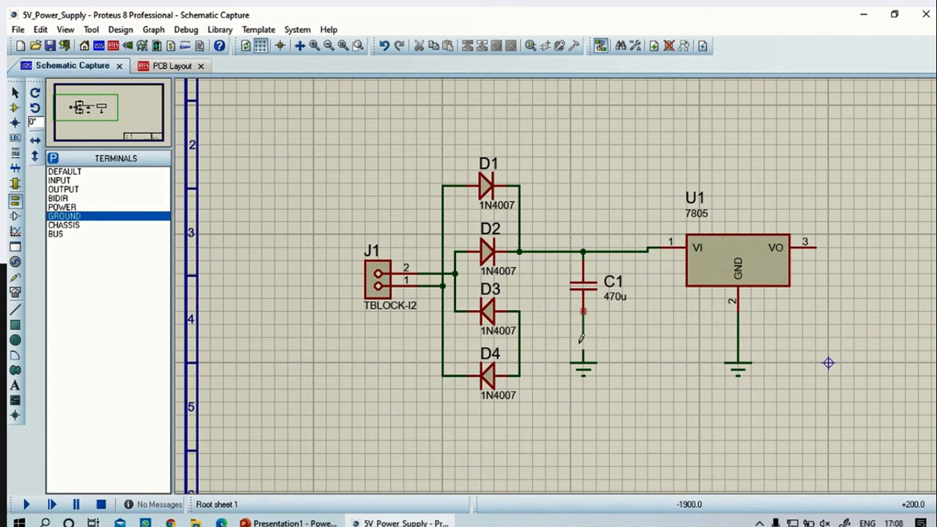
{"action": "scroll", "coordinate": [703, 337], "scroll_direction": "down", "scroll_amount": 3}
{"action": "scroll", "coordinate": [673, 307], "scroll_direction": "up", "scroll_amount": 4}
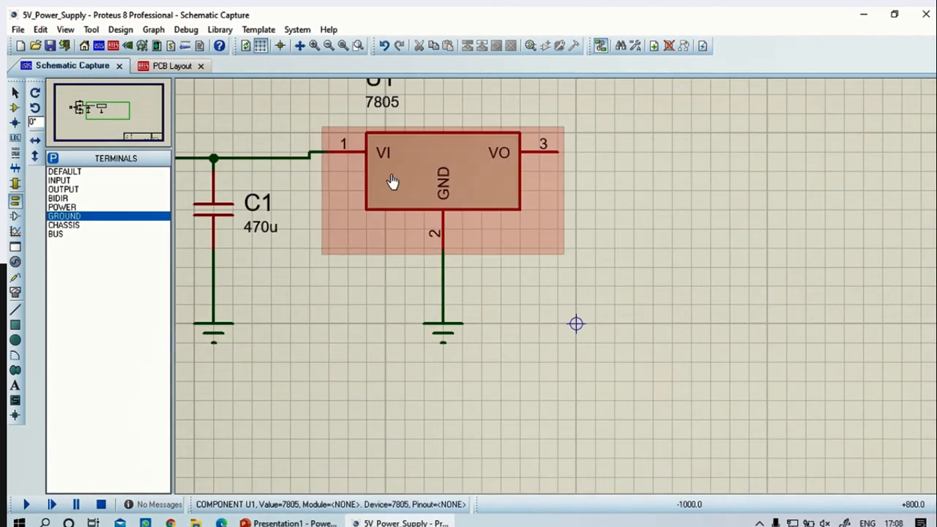
{"action": "left_click", "coordinate": [52, 158]}
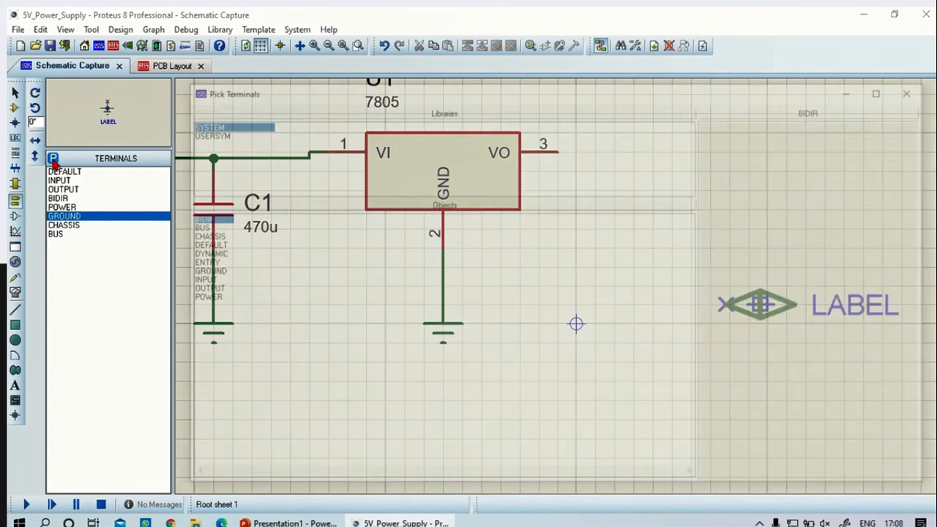
{"action": "left_click", "coordinate": [886, 88]}
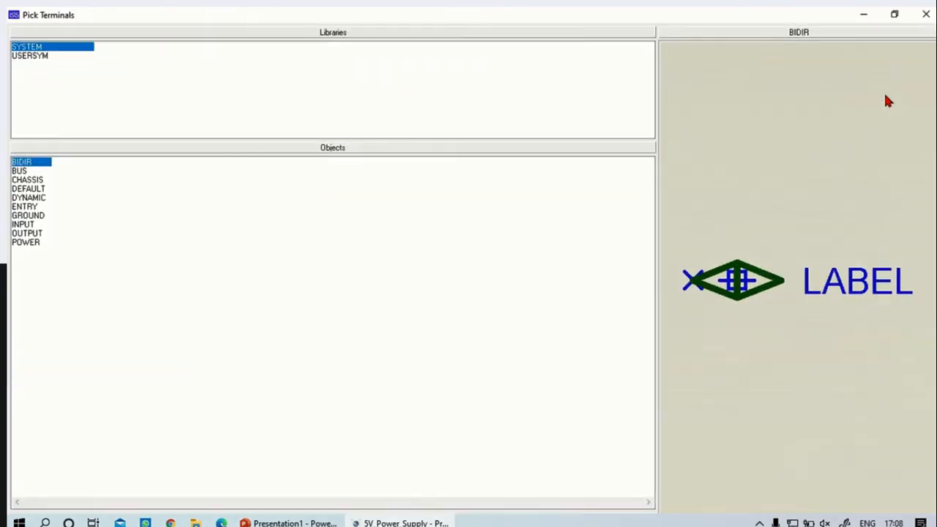
{"action": "left_click", "coordinate": [921, 17]}
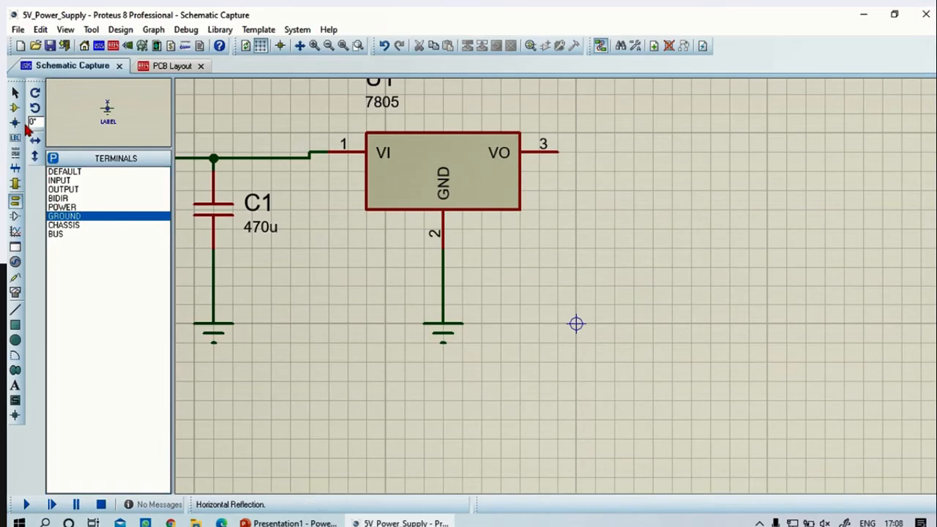
Place a second CERAMIC470P capacitor, rotated 90°, to the right of U1 and set its part value to 100n
{"action": "left_click", "coordinate": [15, 107]}
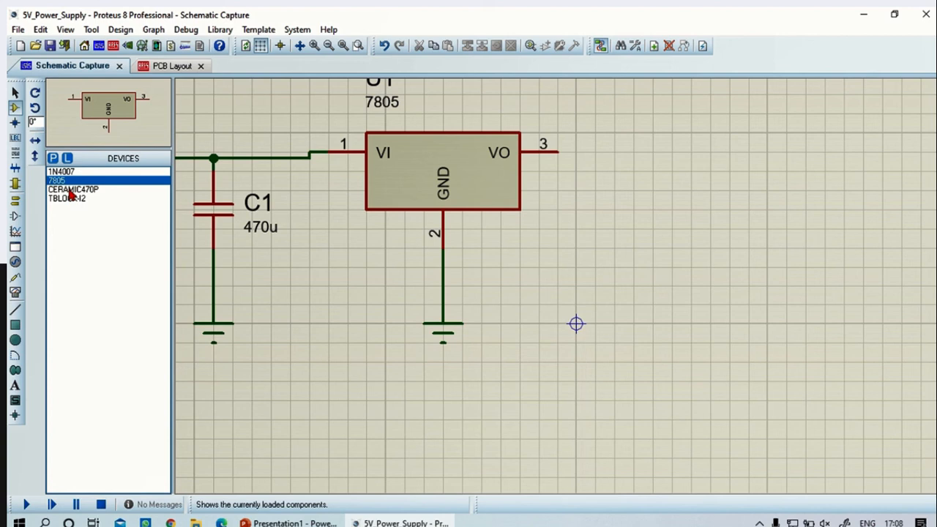
{"action": "left_click", "coordinate": [71, 189]}
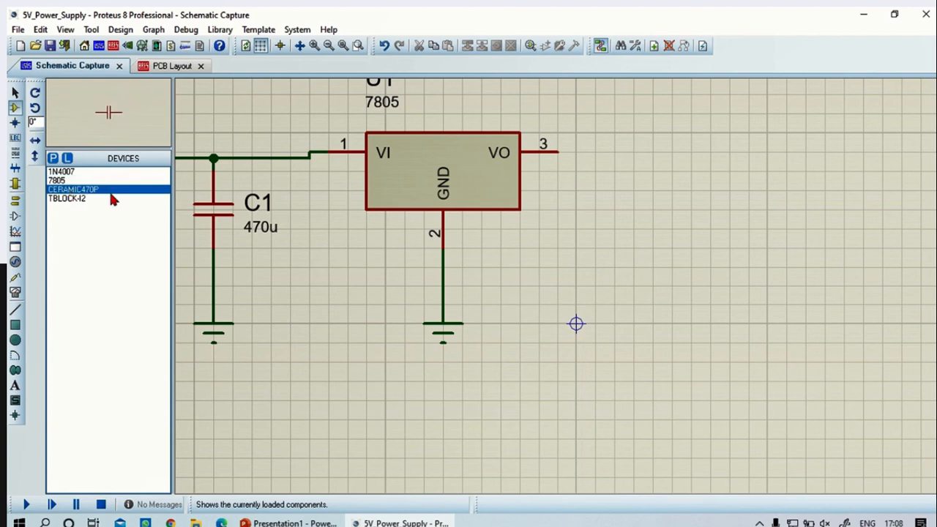
{"action": "left_click", "coordinate": [616, 227]}
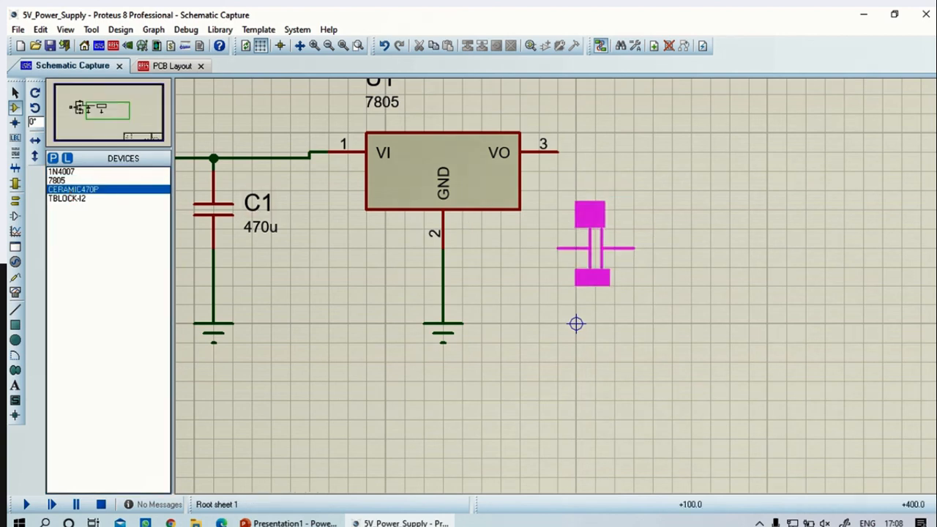
{"action": "right_click", "coordinate": [595, 246]}
{"action": "left_click", "coordinate": [35, 108]}
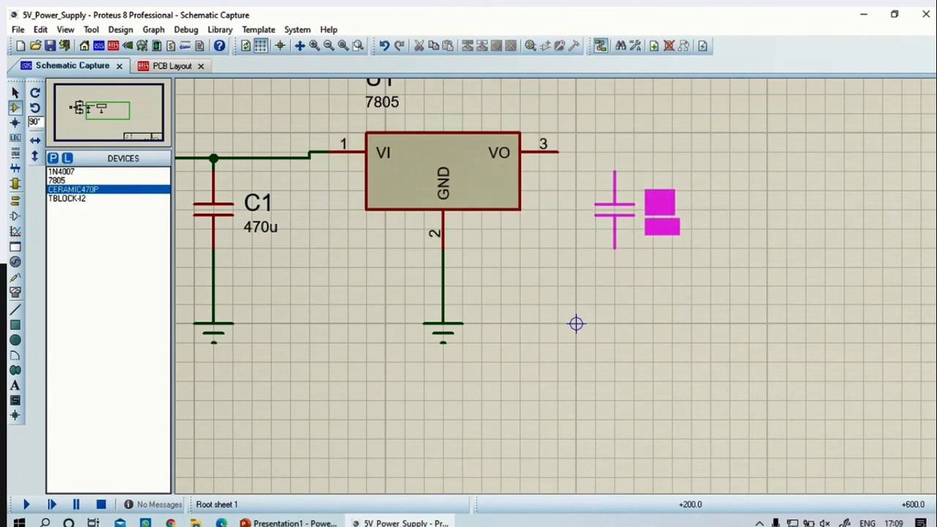
{"action": "left_click", "coordinate": [615, 212]}
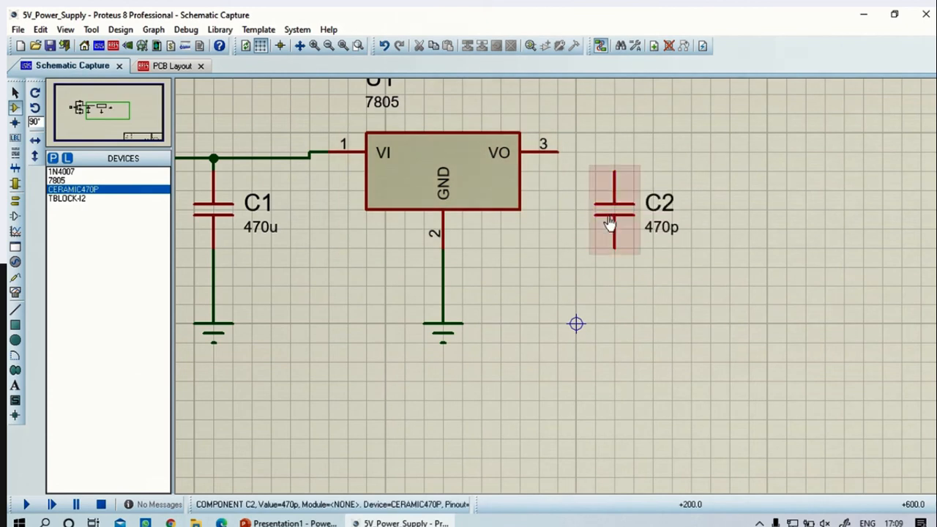
{"action": "double_click", "coordinate": [656, 226]}
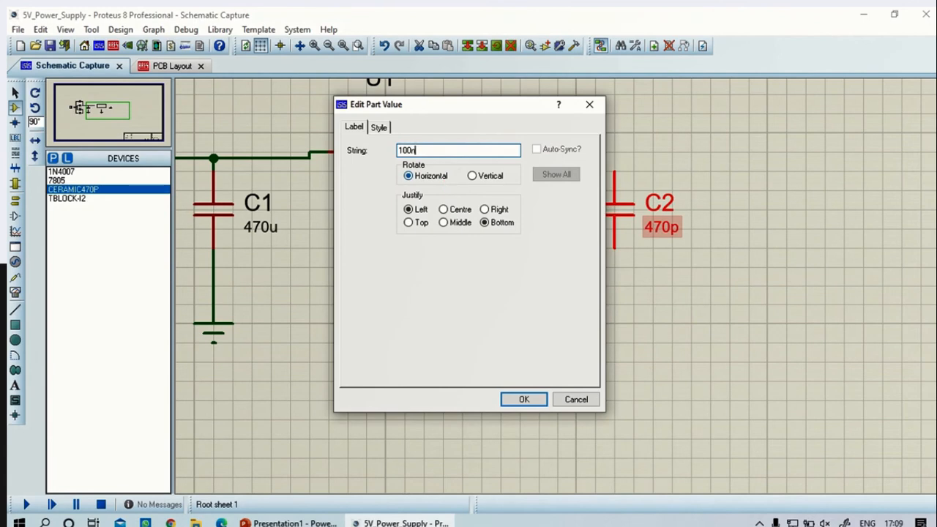
{"action": "key", "text": "Return"}
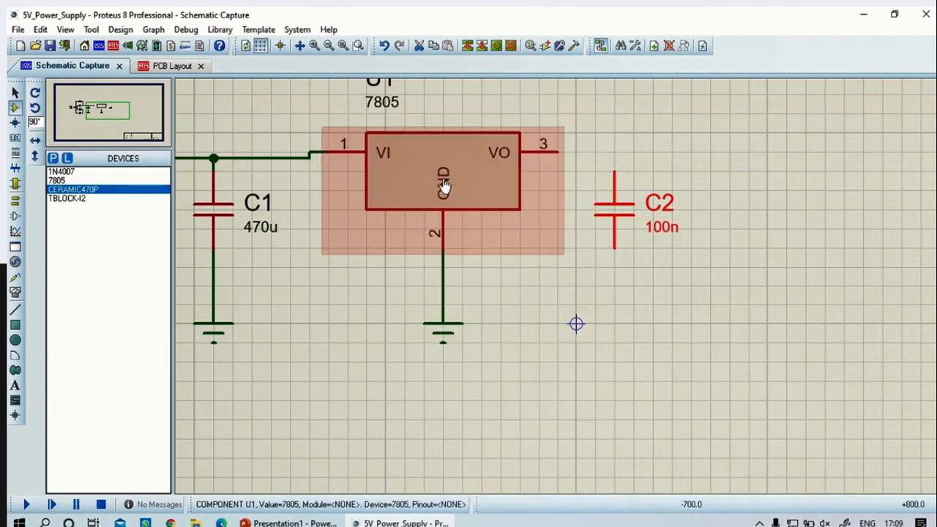
Search the device library for "resist", filter to Resistors and 0.6W Metal Film, and add MINRES11K to the device list
{"action": "left_click", "coordinate": [52, 158]}
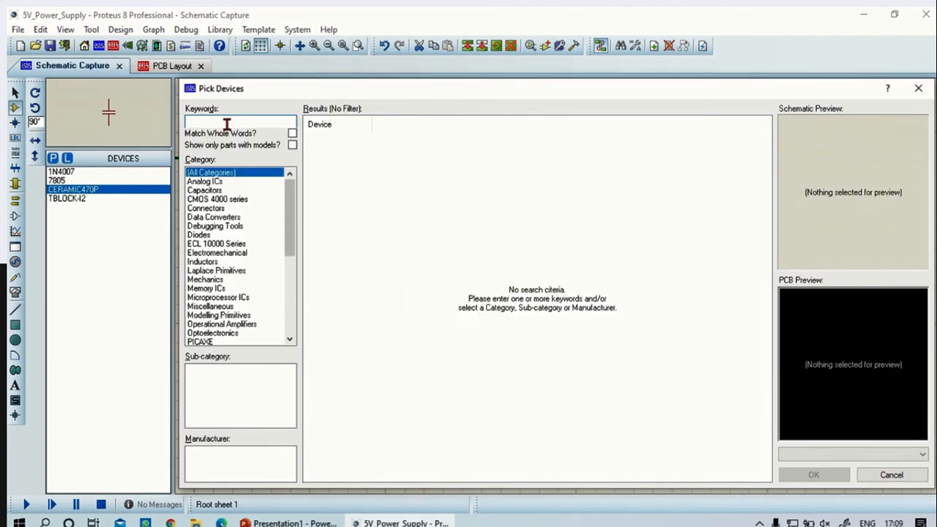
{"action": "type", "text": "resist"}
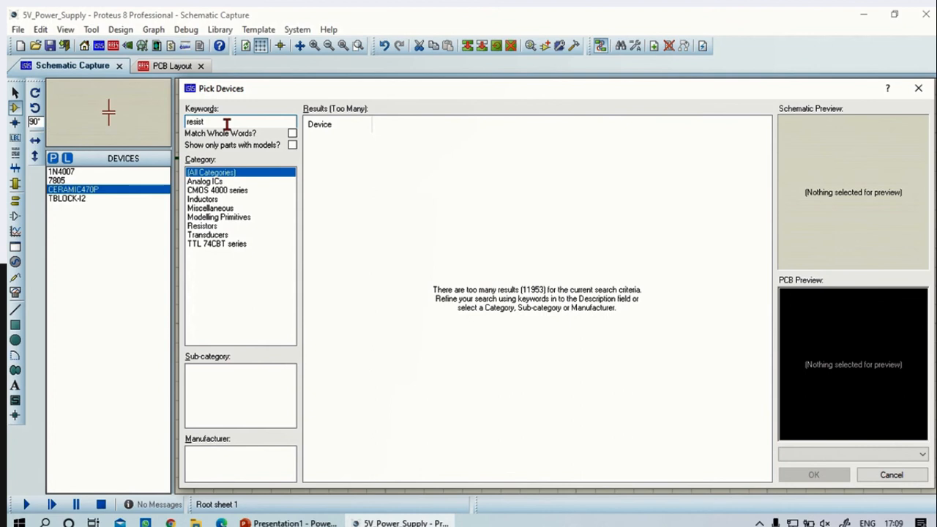
{"action": "left_click", "coordinate": [210, 226]}
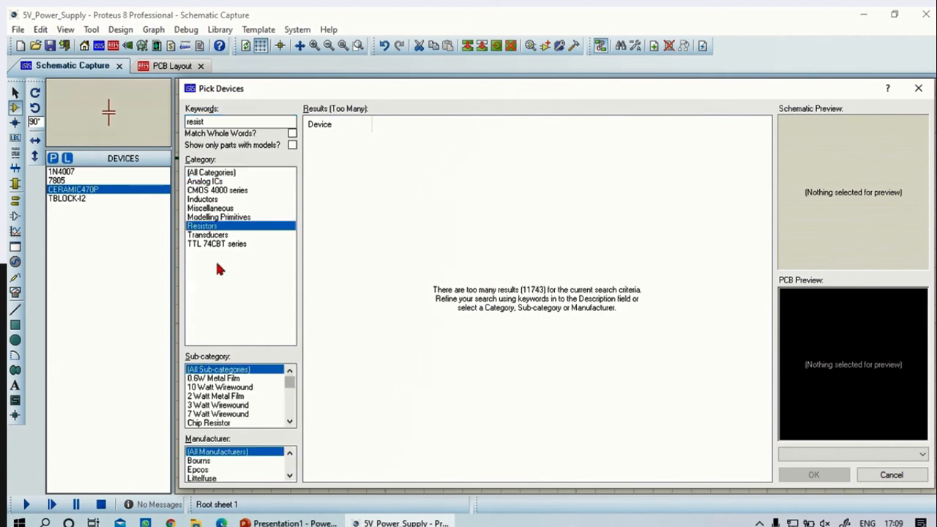
{"action": "left_click", "coordinate": [227, 378]}
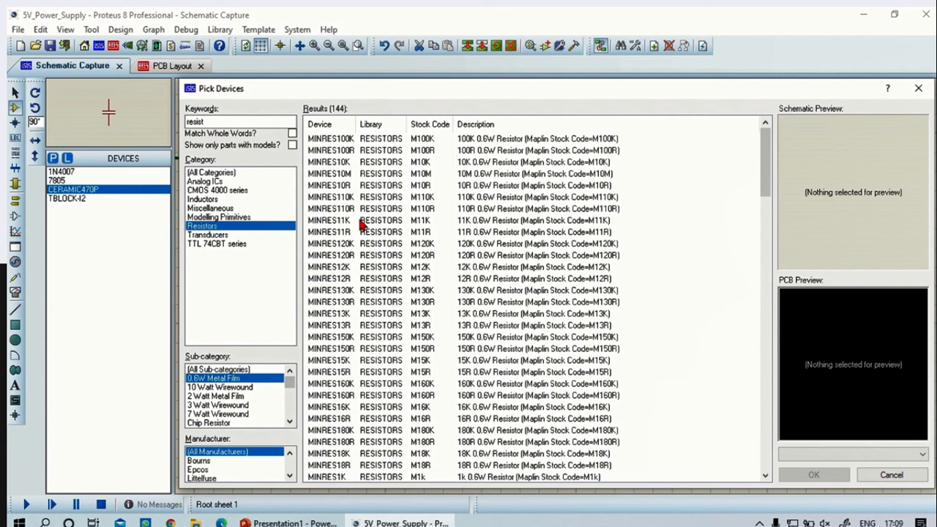
{"action": "left_click", "coordinate": [361, 221]}
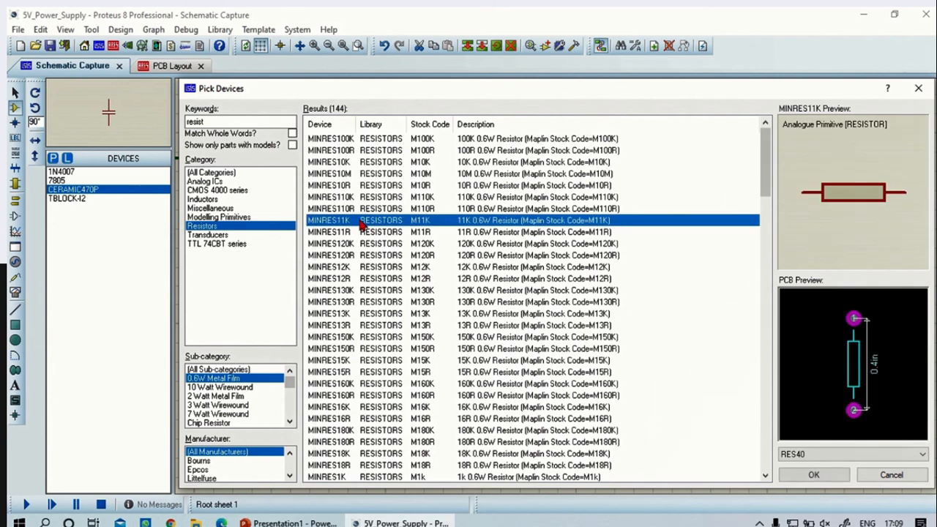
{"action": "left_click", "coordinate": [813, 474]}
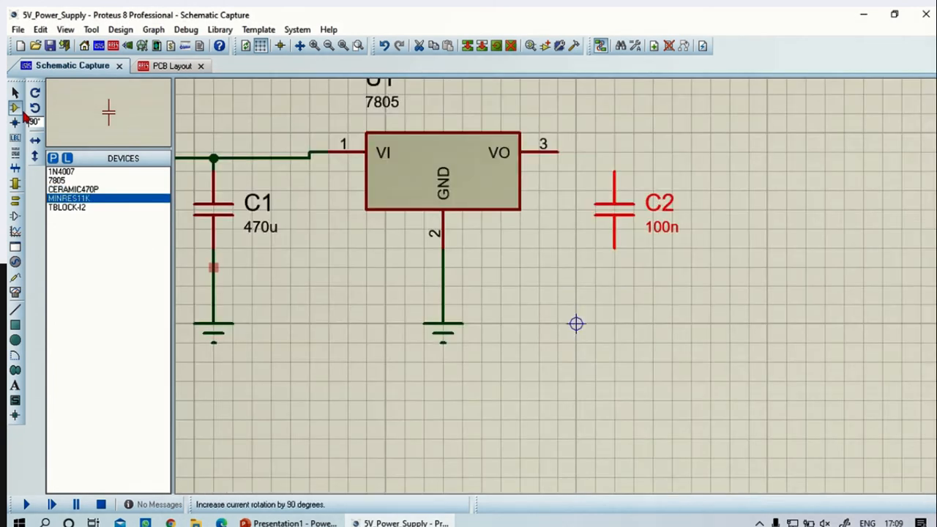
Place the MINRES11K resistor, rotated 270°, to the right of C2
{"action": "left_click", "coordinate": [34, 110]}
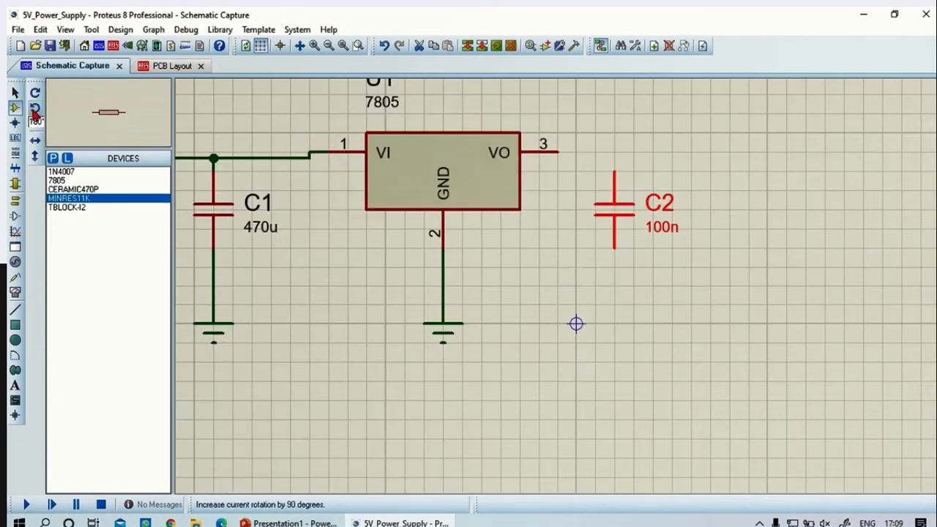
{"action": "left_click", "coordinate": [35, 110]}
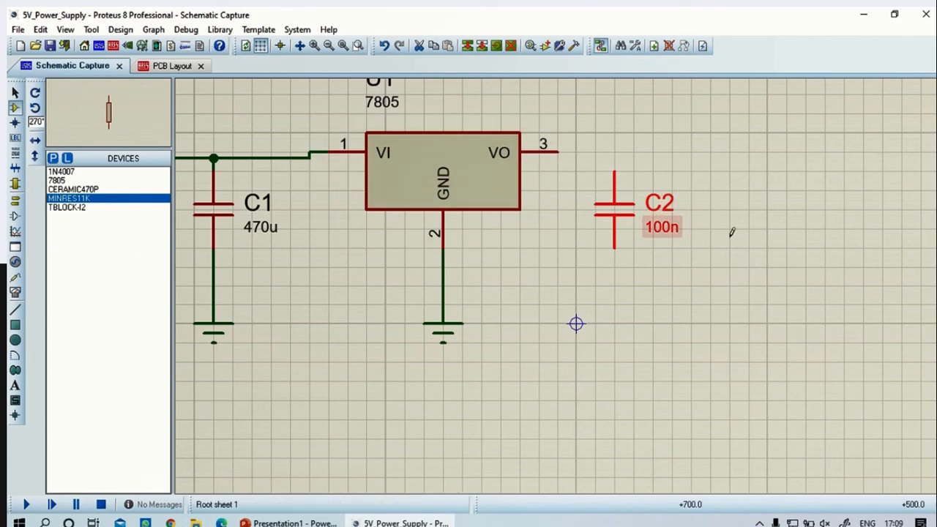
{"action": "left_click", "coordinate": [787, 209]}
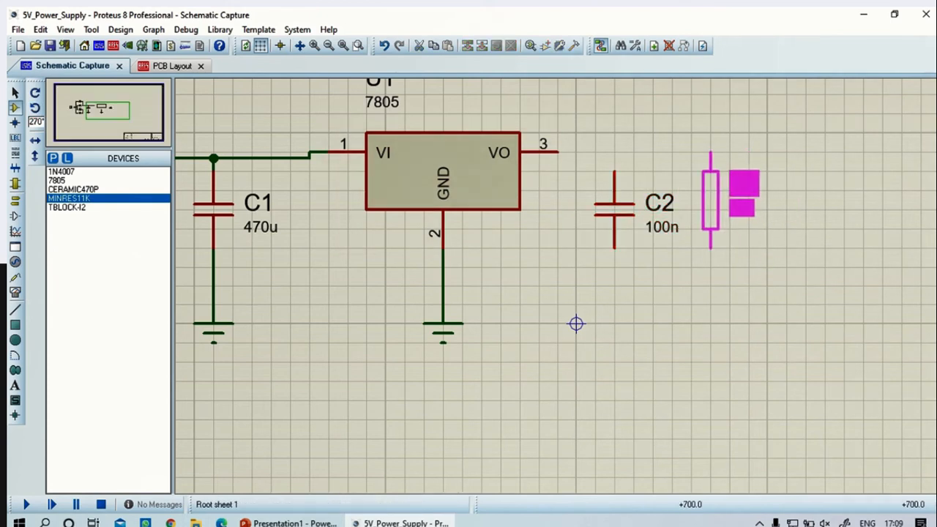
{"action": "left_click", "coordinate": [718, 189]}
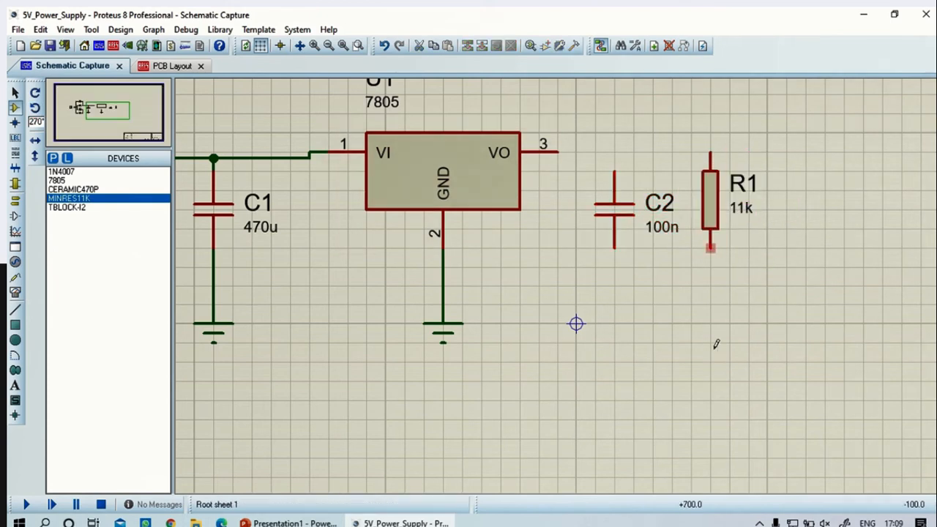
Search the device library for "led", add the generic LED to the device list and place it, rotated 270°, below R1
{"action": "left_click", "coordinate": [54, 158]}
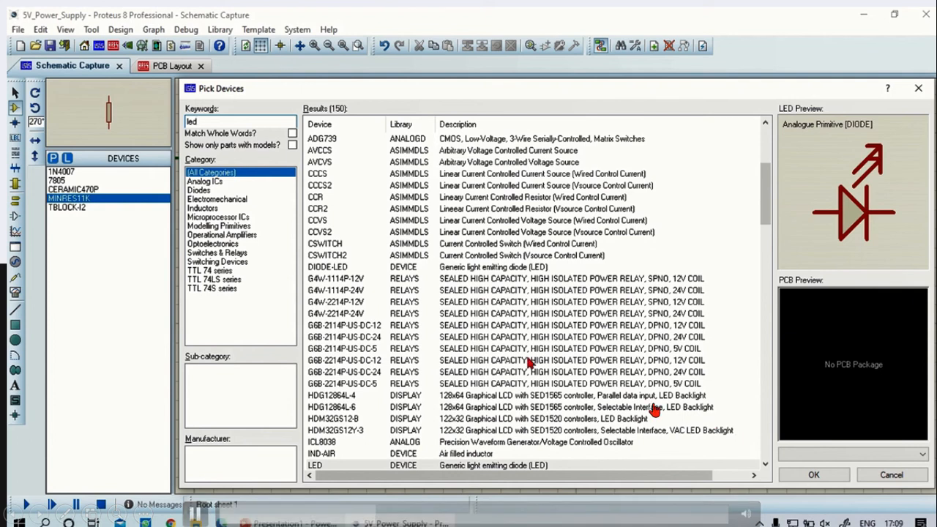
{"action": "left_click", "coordinate": [210, 181]}
{"action": "left_click", "coordinate": [210, 174]}
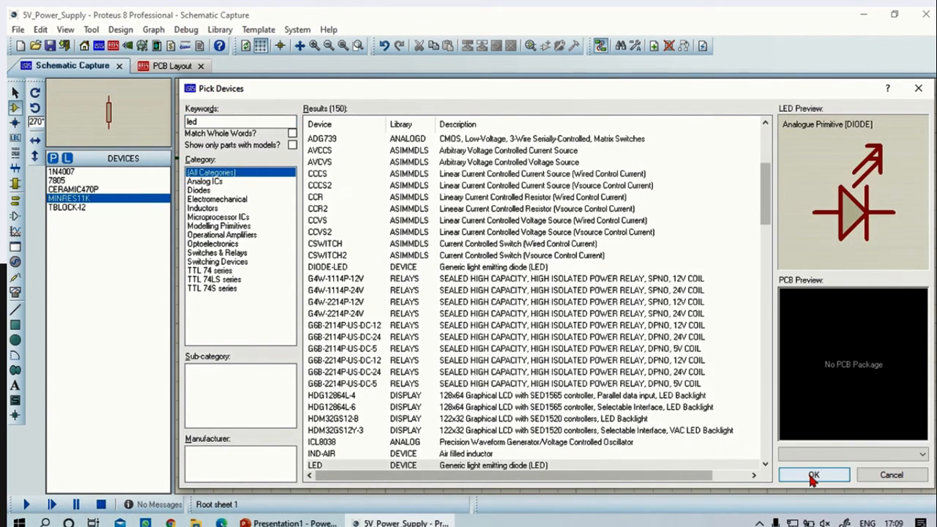
{"action": "left_click", "coordinate": [813, 476]}
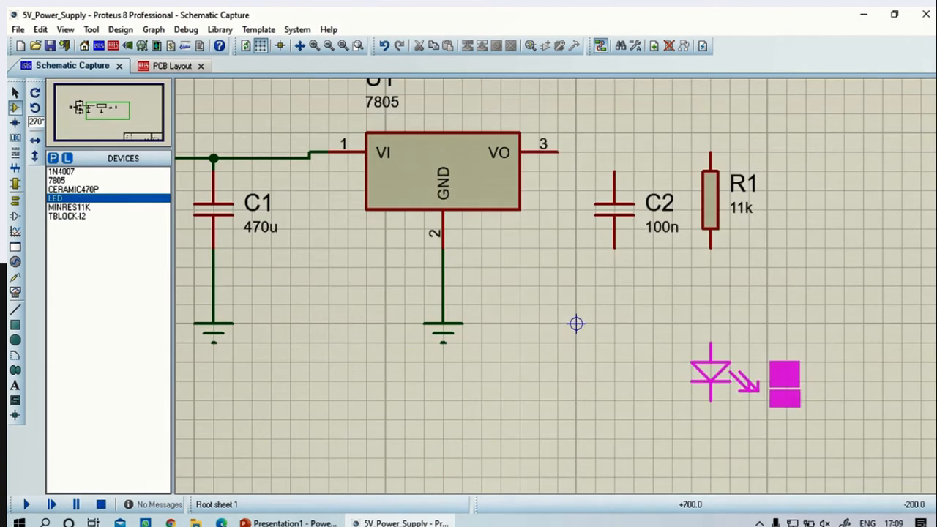
{"action": "left_click", "coordinate": [724, 296]}
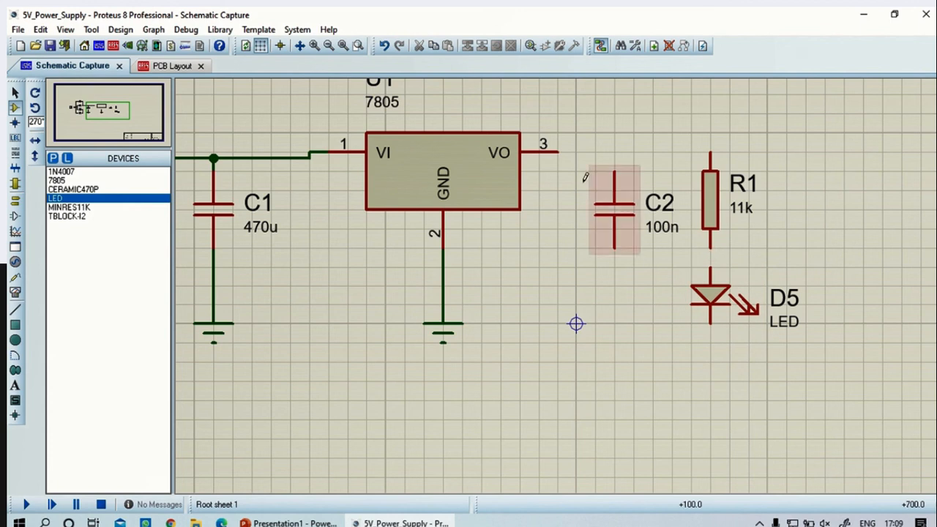
{"action": "left_click", "coordinate": [558, 151]}
{"action": "left_click", "coordinate": [709, 150]}
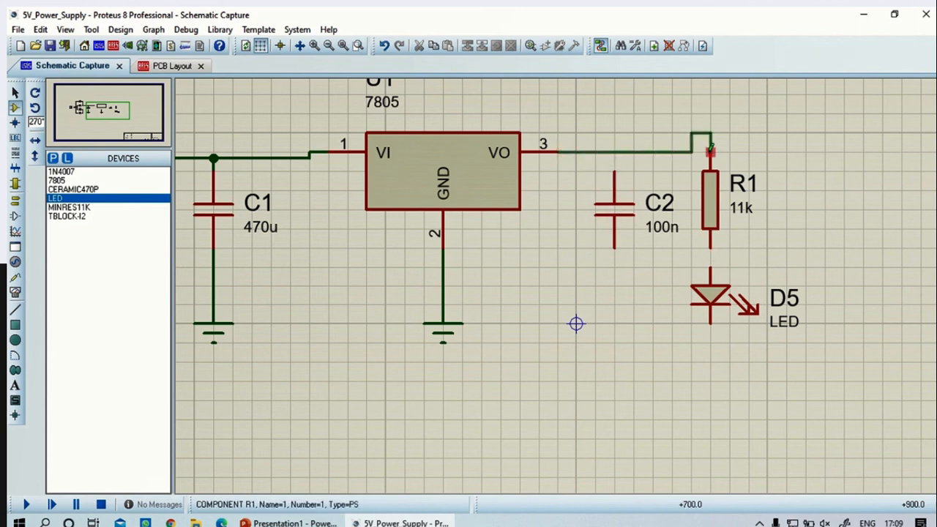
{"action": "key", "text": "ctrl+z"}
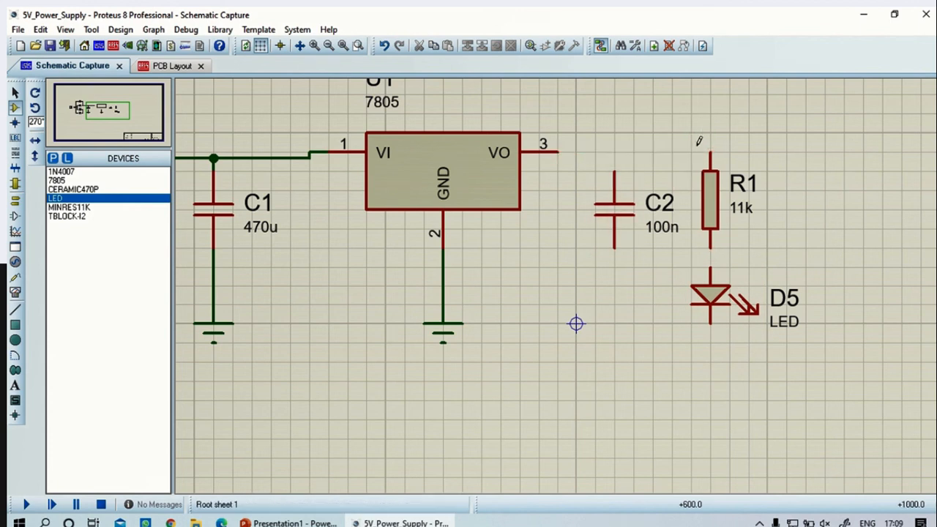
Move resistor R1 and LED D5 together one grid square down, so R1's upper pin sits below the level of U1's VO pin
{"action": "left_click_drag", "start_coordinate": [692, 134], "coordinate": [804, 341]}
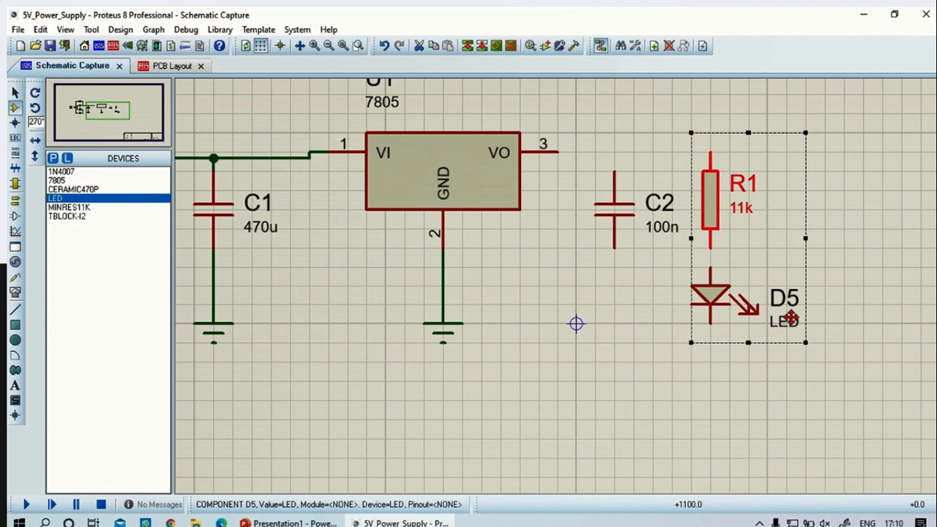
{"action": "left_click", "coordinate": [758, 268]}
{"action": "left_click_drag", "start_coordinate": [901, 343], "coordinate": [892, 352]}
{"action": "mouse_move", "coordinate": [805, 399]}
{"action": "left_mouse_down"}
{"action": "mouse_move", "coordinate": [802, 355]}
{"action": "mouse_move", "coordinate": [692, 150]}
{"action": "mouse_move", "coordinate": [672, 134]}
{"action": "left_mouse_up"}
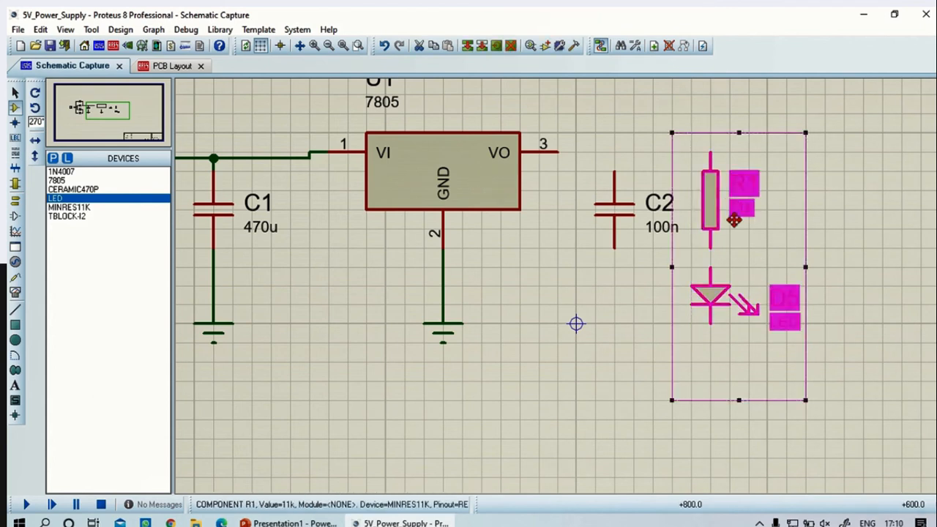
{"action": "left_click_drag", "start_coordinate": [733, 219], "coordinate": [733, 233]}
{"action": "left_click", "coordinate": [820, 245]}
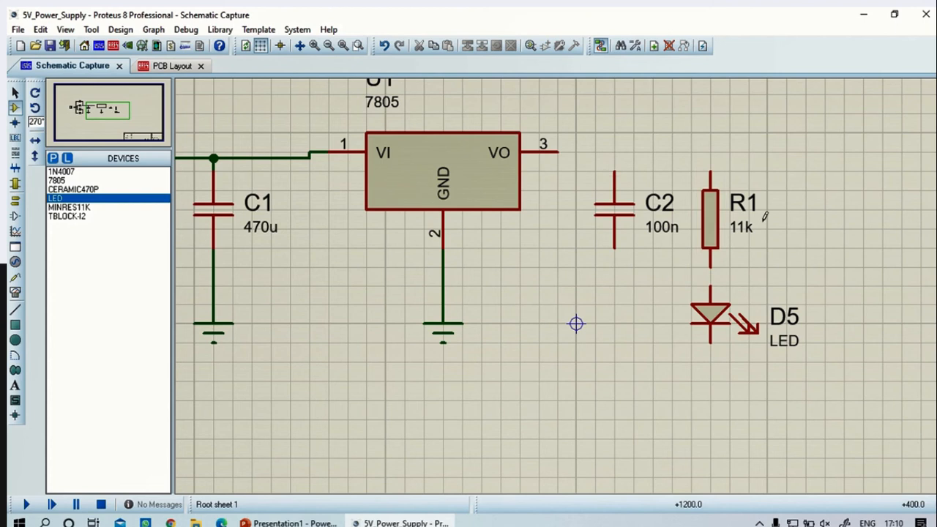
Wire U1's VO pin 3 to R1's upper pin, C2's upper pin to that wire, and R1's lower pin to the LED's anode
{"action": "left_click", "coordinate": [557, 149]}
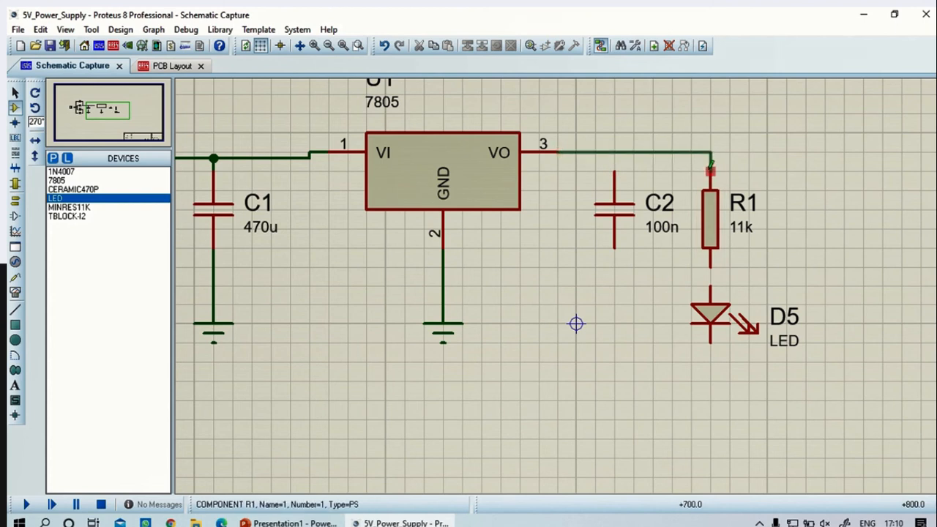
{"action": "left_click", "coordinate": [710, 170]}
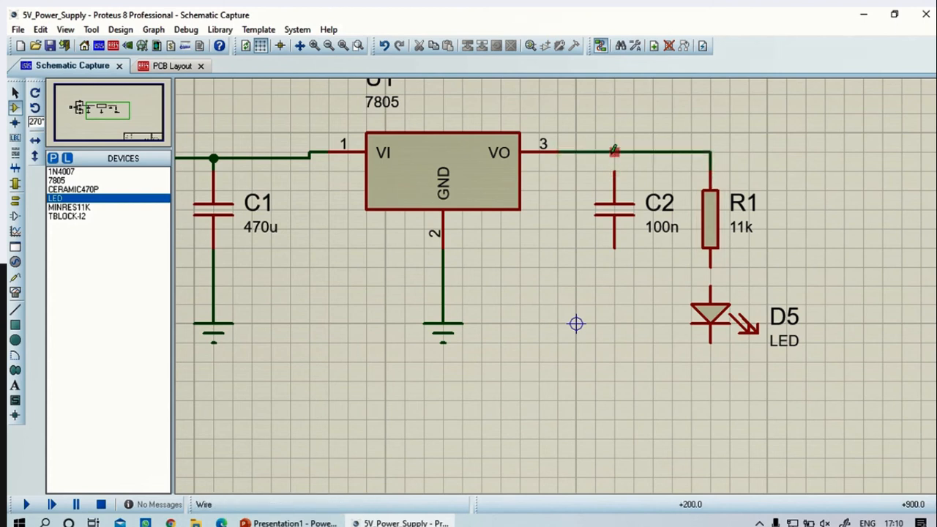
{"action": "left_click", "coordinate": [614, 170]}
{"action": "left_click", "coordinate": [614, 152]}
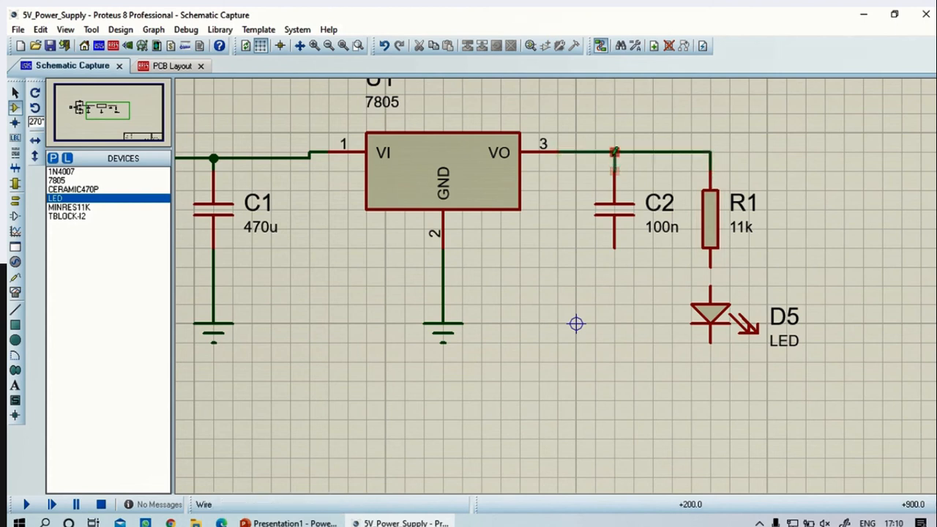
{"action": "left_click", "coordinate": [711, 262]}
{"action": "left_click", "coordinate": [710, 287]}
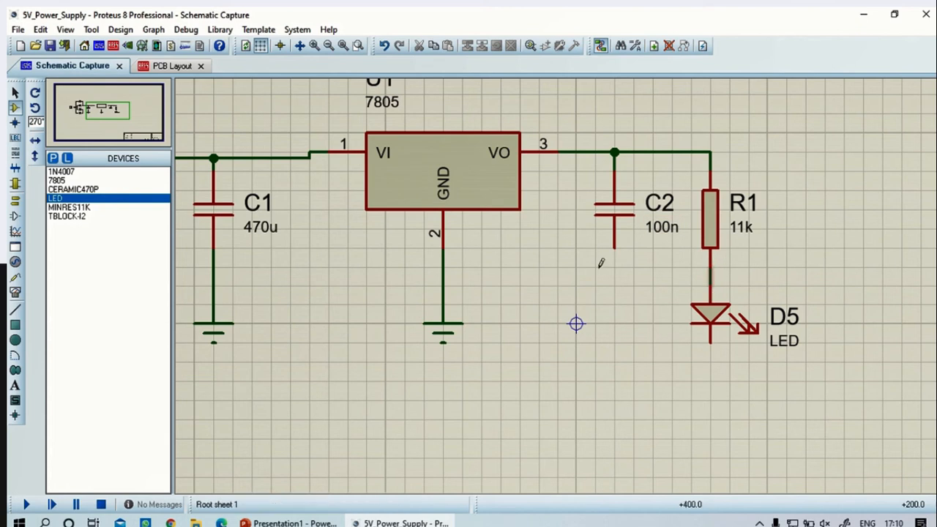
Place one ground terminal below capacitor C2 and another below LED D5
{"action": "left_click", "coordinate": [15, 199]}
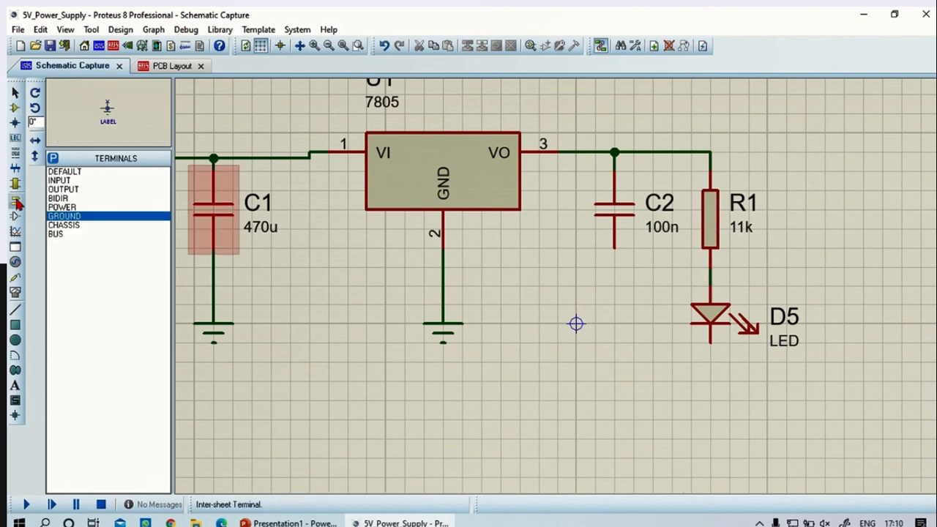
{"action": "left_click", "coordinate": [640, 407]}
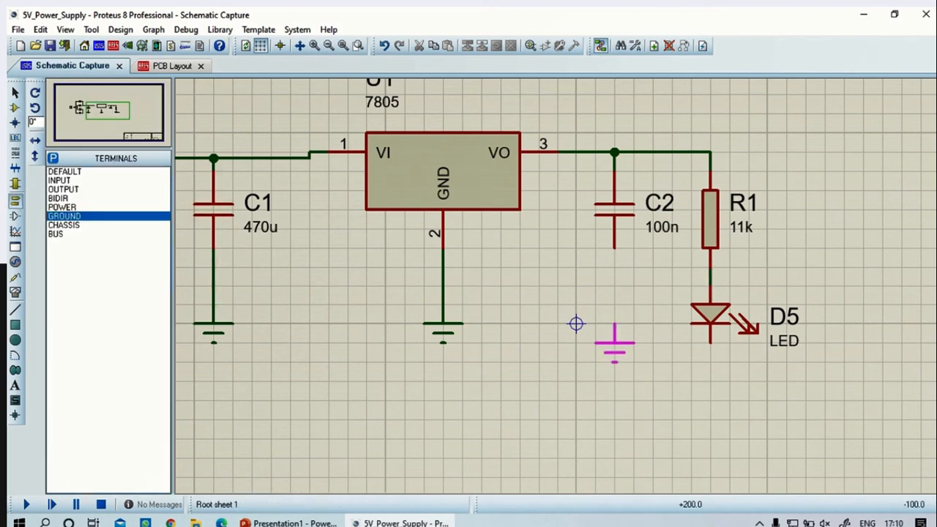
{"action": "left_click", "coordinate": [615, 322]}
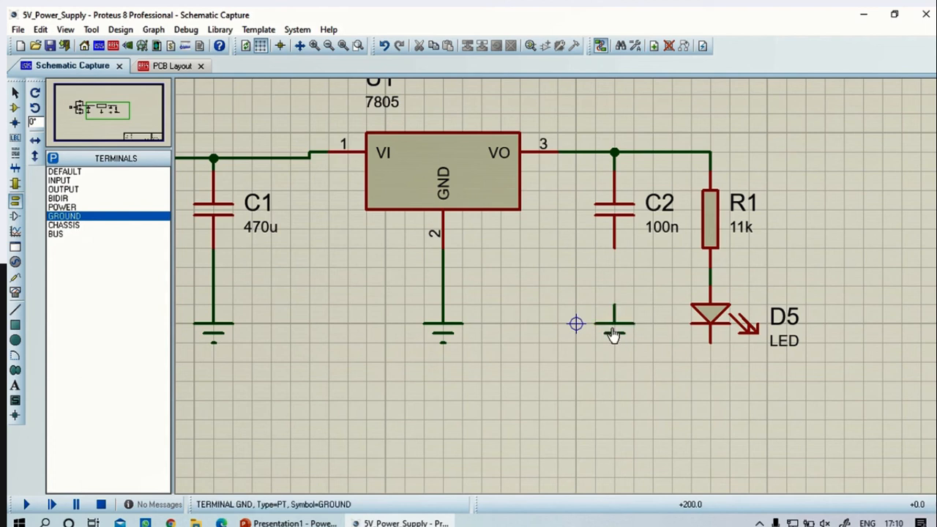
{"action": "left_click", "coordinate": [703, 385]}
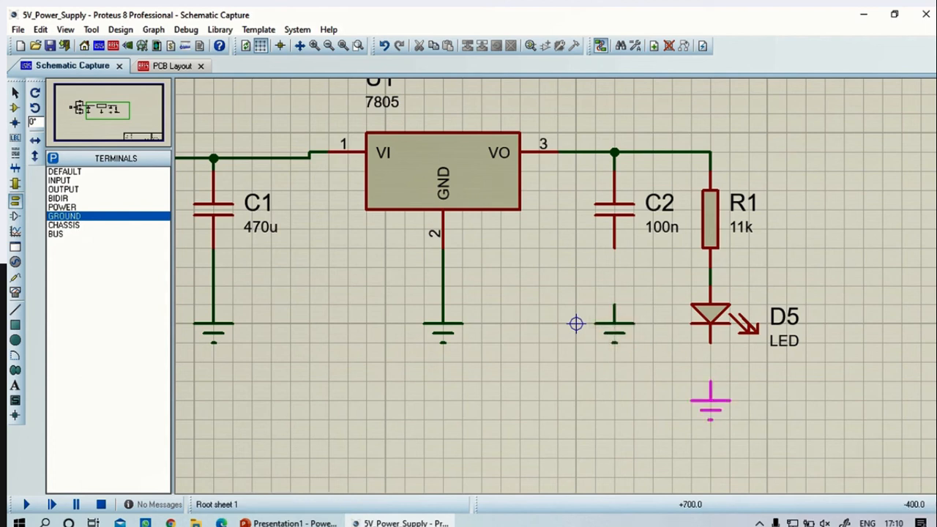
{"action": "left_click", "coordinate": [710, 381]}
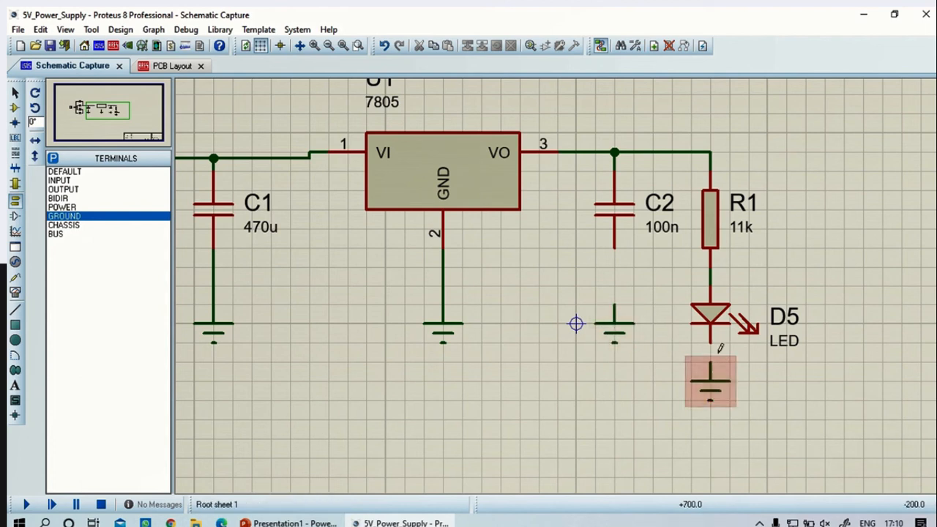
Wire the LED's lower pin and C2's lower pin to the ground terminals below them
{"action": "left_click", "coordinate": [710, 343]}
{"action": "left_click", "coordinate": [710, 361]}
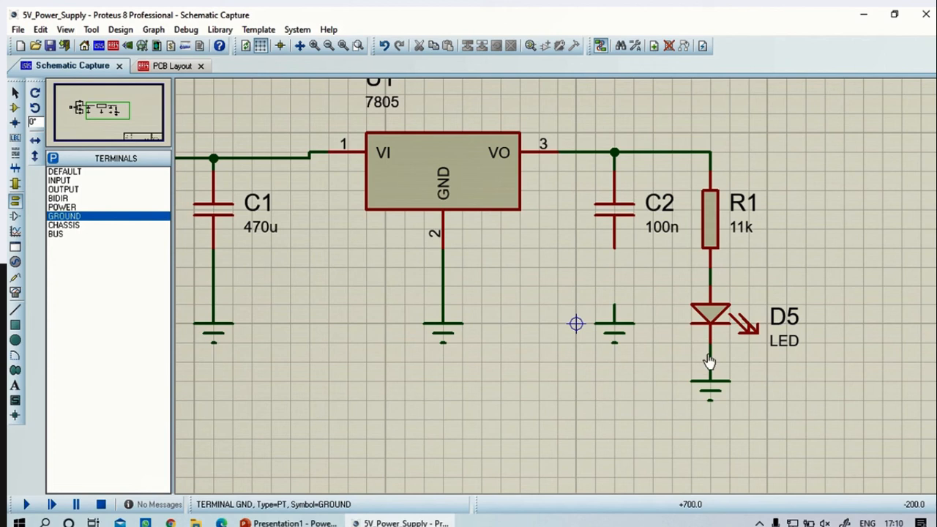
{"action": "left_click", "coordinate": [613, 248]}
{"action": "left_click", "coordinate": [614, 303]}
Move the ground terminals of C1, U1 and C2 down in line with the LED's ground terminal
{"action": "scroll", "coordinate": [577, 325], "scroll_direction": "down", "scroll_amount": 2}
{"action": "scroll", "coordinate": [569, 300], "scroll_direction": "up", "scroll_amount": 2}
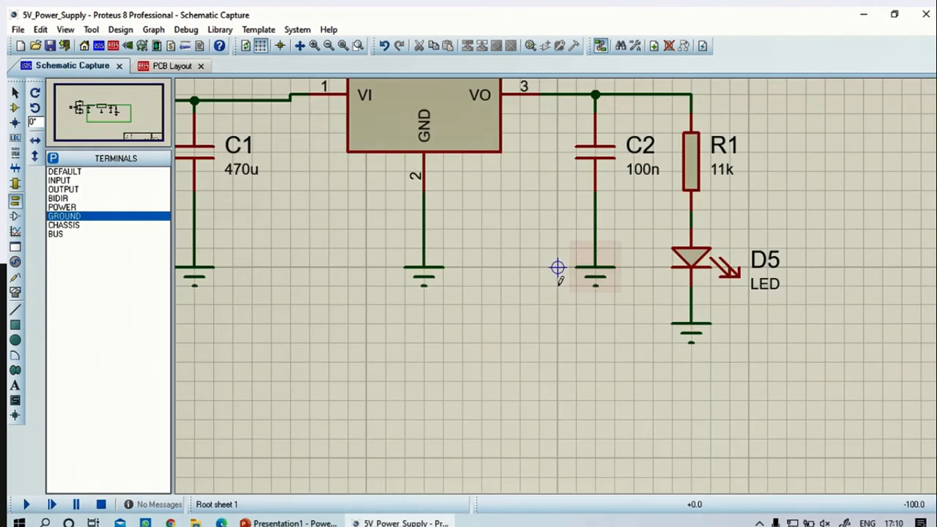
{"action": "scroll", "coordinate": [561, 275], "scroll_direction": "down", "scroll_amount": 1}
{"action": "left_click_drag", "start_coordinate": [354, 260], "coordinate": [583, 323]}
{"action": "left_click", "coordinate": [602, 269]}
{"action": "left_click_drag", "start_coordinate": [622, 247], "coordinate": [290, 298]}
{"action": "left_click_drag", "start_coordinate": [375, 295], "coordinate": [435, 317]}
{"action": "left_click", "coordinate": [707, 368]}
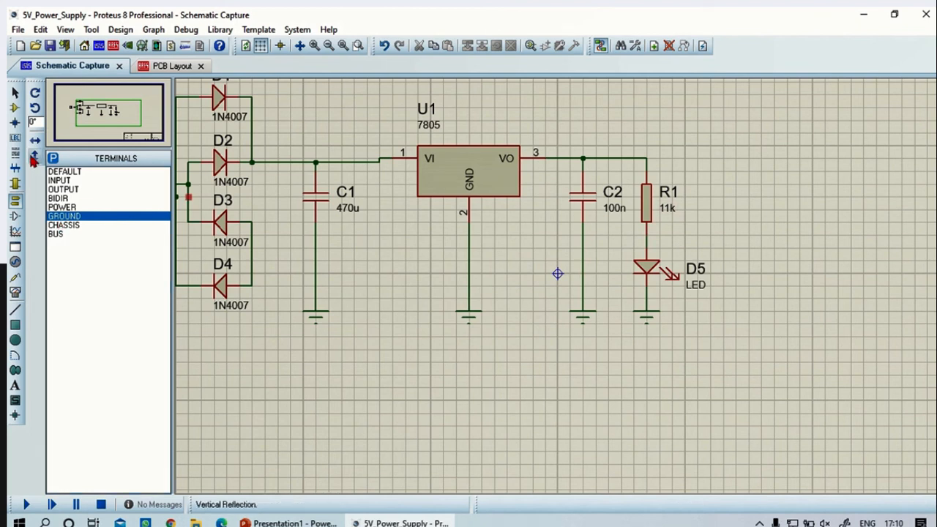
Search the device library for "terminal block", add TBLOCK-I3 and place it to the right of R1, level with U1's output
{"action": "left_click", "coordinate": [15, 107]}
{"action": "left_click", "coordinate": [54, 158]}
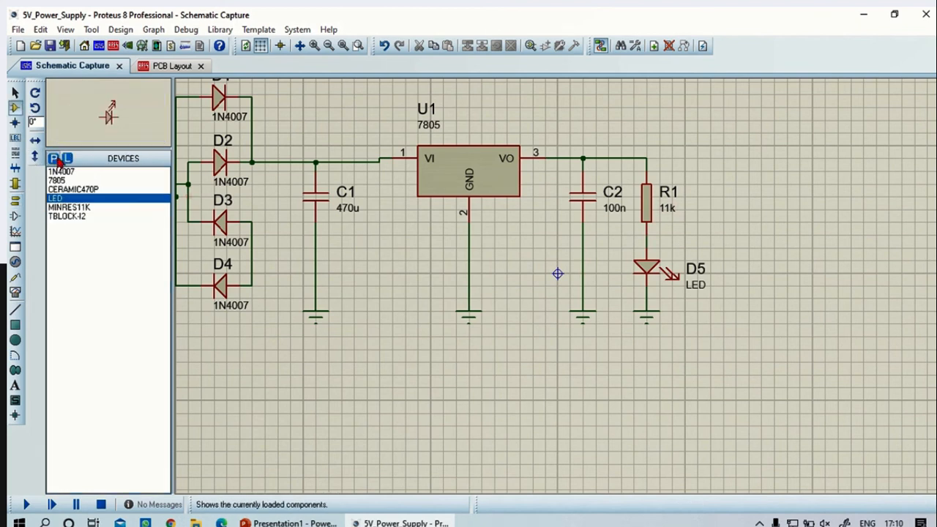
{"action": "type", "text": "ter"}
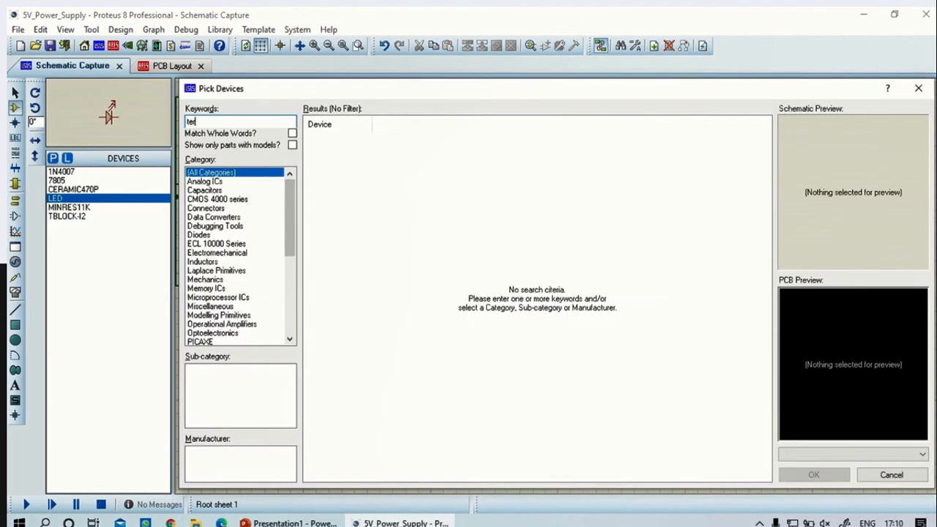
{"action": "type", "text": "minal"}
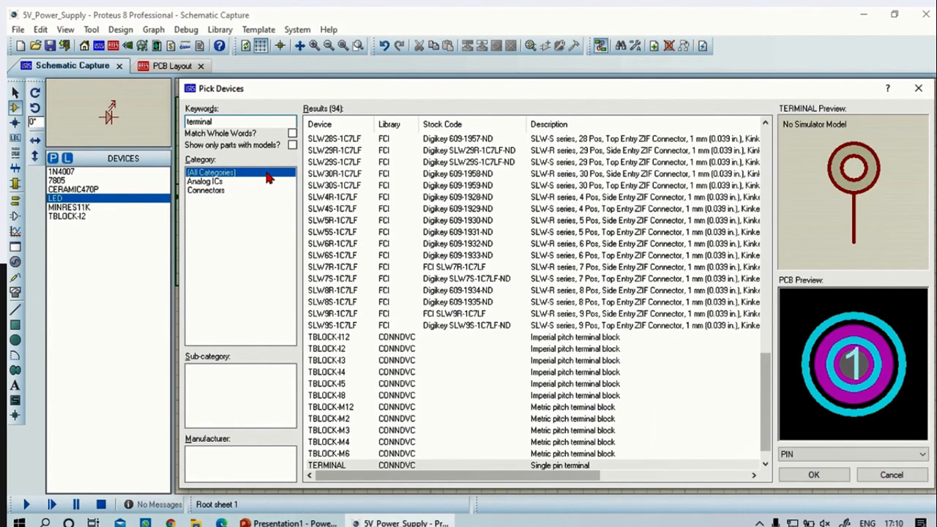
{"action": "type", "text": " block"}
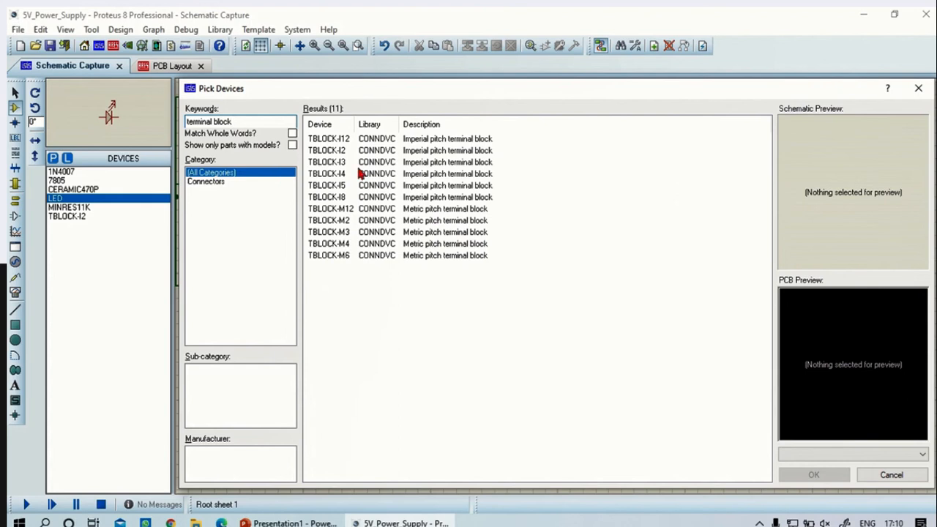
{"action": "left_click", "coordinate": [358, 162]}
{"action": "left_click", "coordinate": [813, 474]}
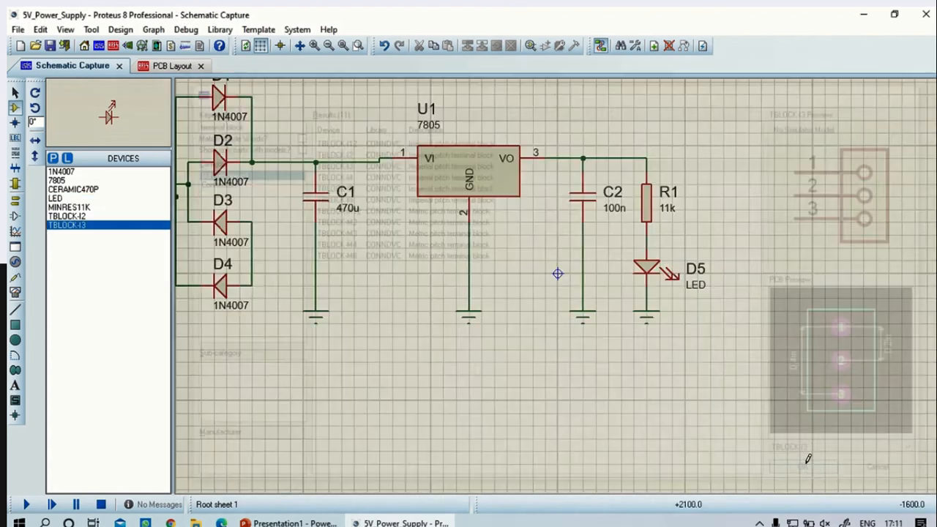
{"action": "left_click", "coordinate": [732, 374]}
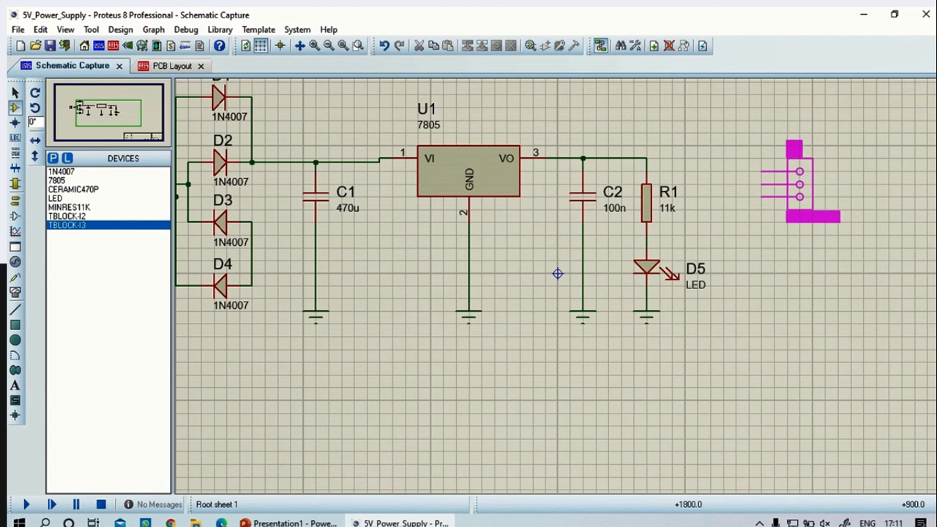
{"action": "left_click", "coordinate": [798, 170]}
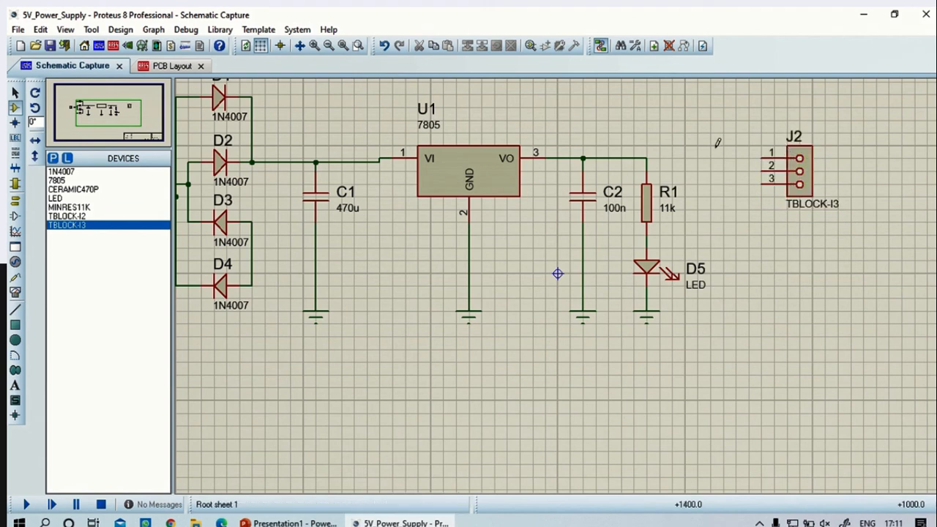
Wire the output line above R1 to pin 1 of terminal block J2, and join J2's pins 2 and 3
{"action": "left_click", "coordinate": [646, 158]}
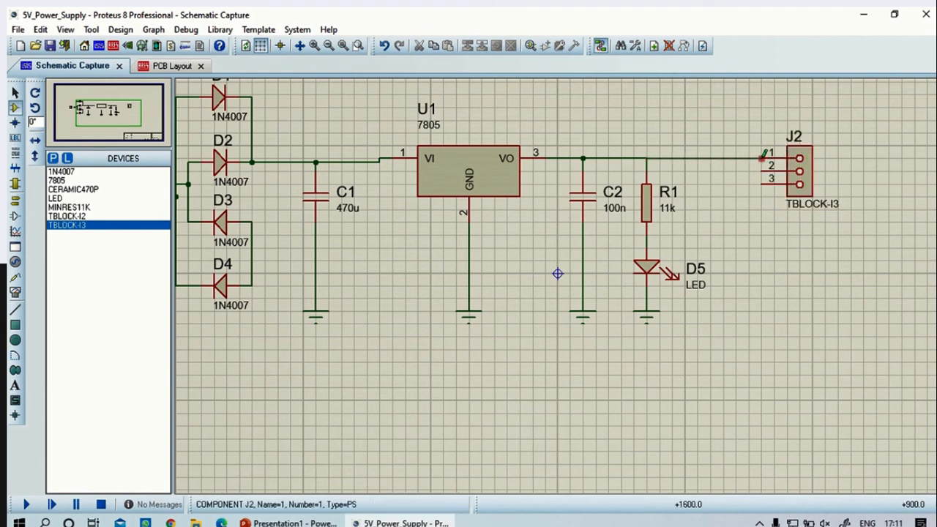
{"action": "left_click", "coordinate": [762, 158]}
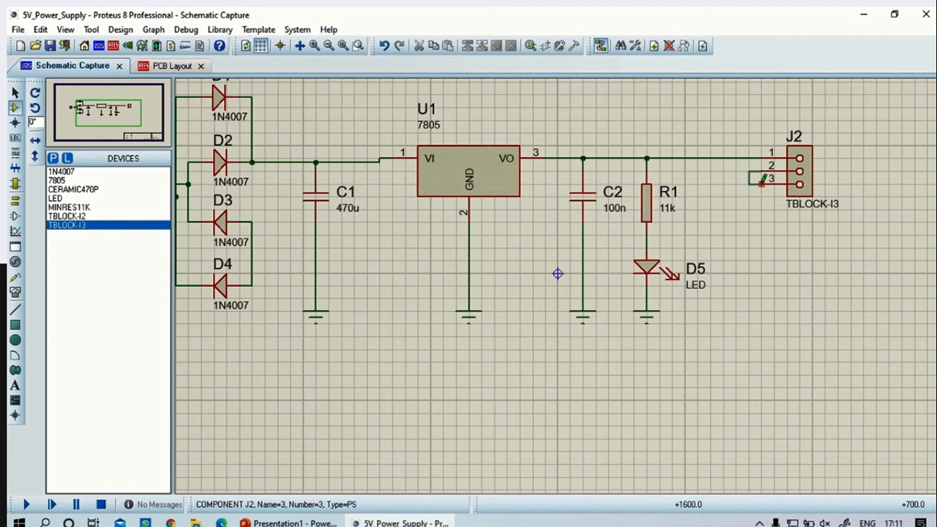
{"action": "left_click", "coordinate": [761, 183]}
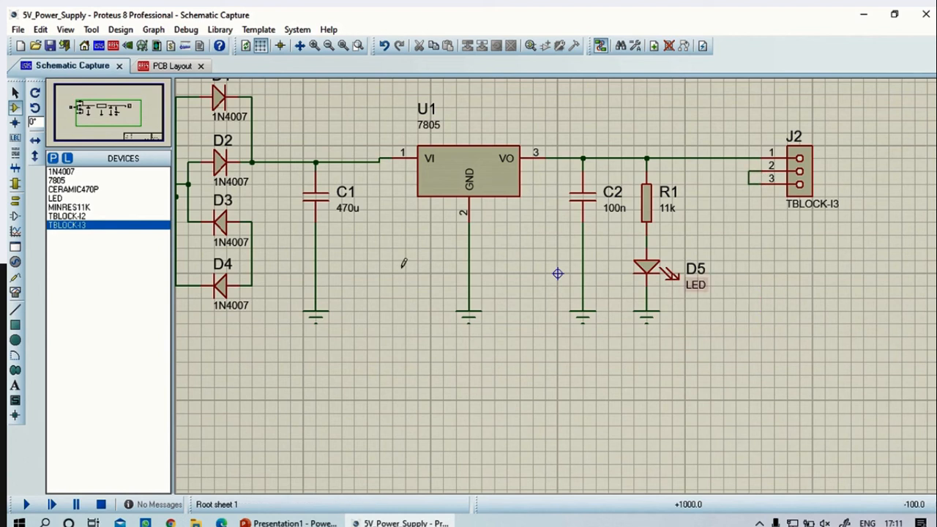
Place a ground terminal below J2, in line with the other grounds, and wire J2's joined pins 2 and 3 to it
{"action": "left_click", "coordinate": [15, 199]}
{"action": "left_click", "coordinate": [53, 215]}
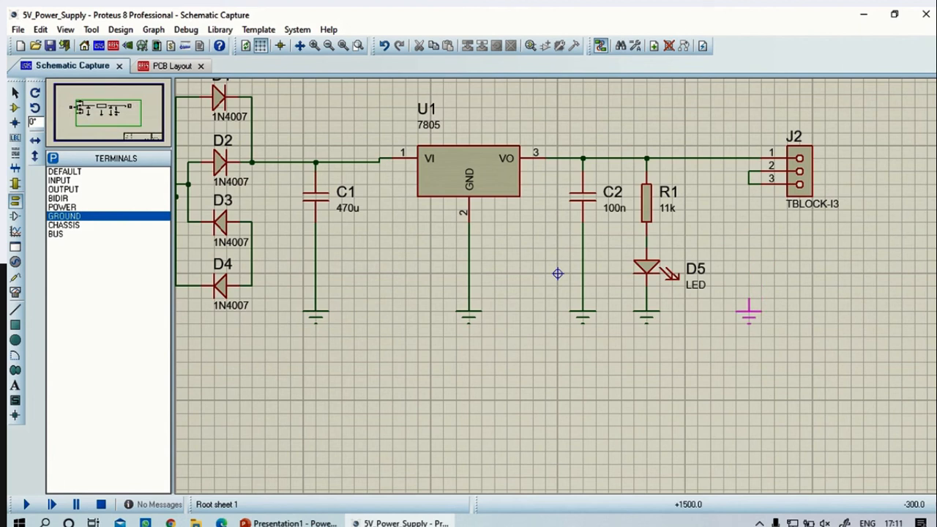
{"action": "left_click", "coordinate": [748, 307]}
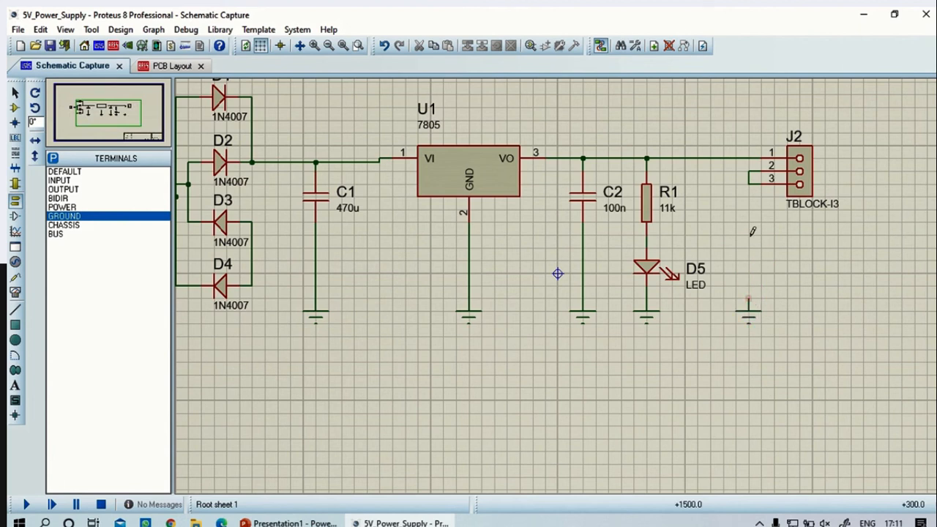
{"action": "left_click", "coordinate": [748, 185]}
{"action": "left_click", "coordinate": [748, 311]}
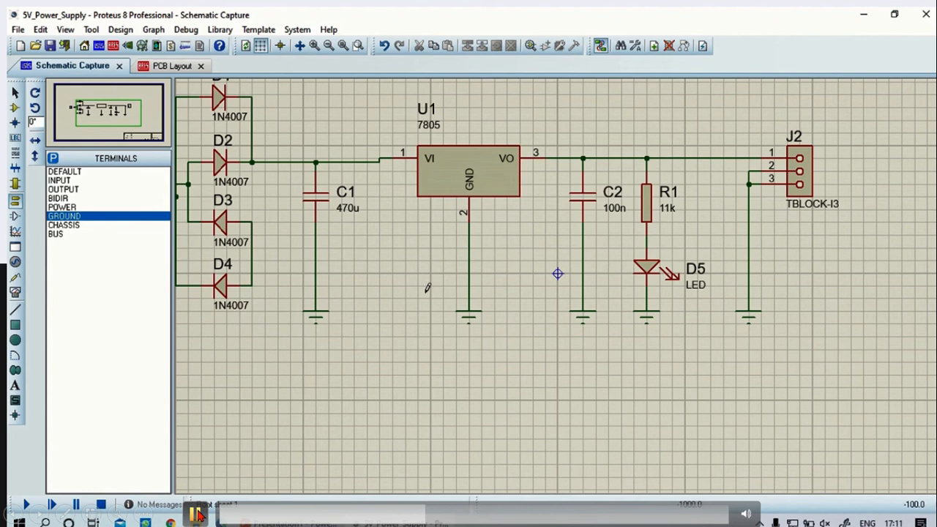
{"action": "scroll", "coordinate": [521, 299], "scroll_direction": "down", "scroll_amount": 3}
{"action": "scroll", "coordinate": [571, 278], "scroll_direction": "up", "scroll_amount": 3}
{"action": "scroll", "coordinate": [745, 322], "scroll_direction": "down", "scroll_amount": 2}
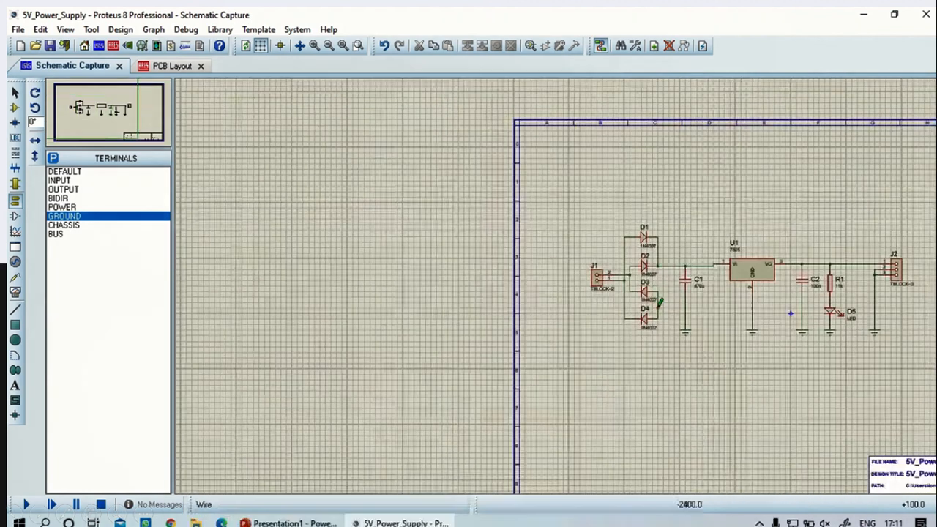
{"action": "scroll", "coordinate": [774, 308], "scroll_direction": "down", "scroll_amount": 2}
{"action": "scroll", "coordinate": [646, 305], "scroll_direction": "up", "scroll_amount": 2}
{"action": "scroll", "coordinate": [559, 281], "scroll_direction": "up", "scroll_amount": 2}
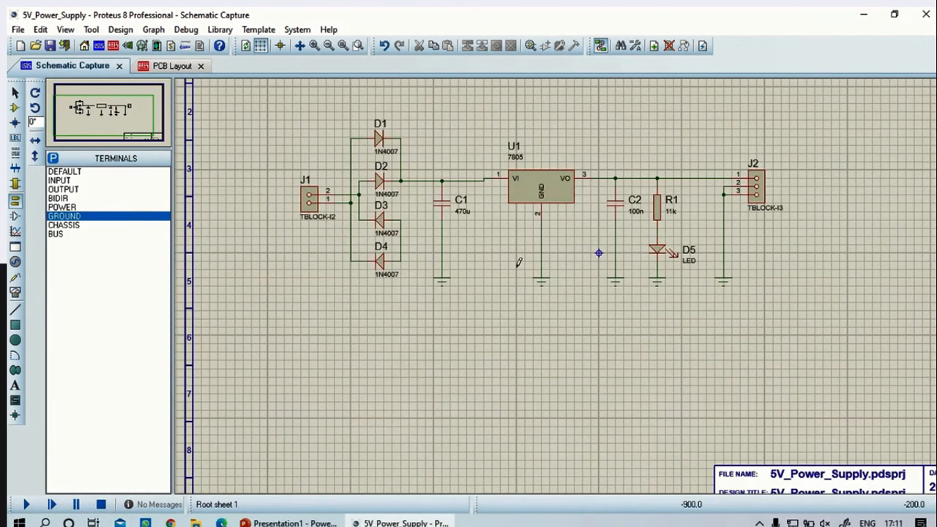
Open the design properties and enter "5 V Regulated Supply" as the design title
{"action": "left_click", "coordinate": [119, 29]}
{"action": "left_click", "coordinate": [126, 45]}
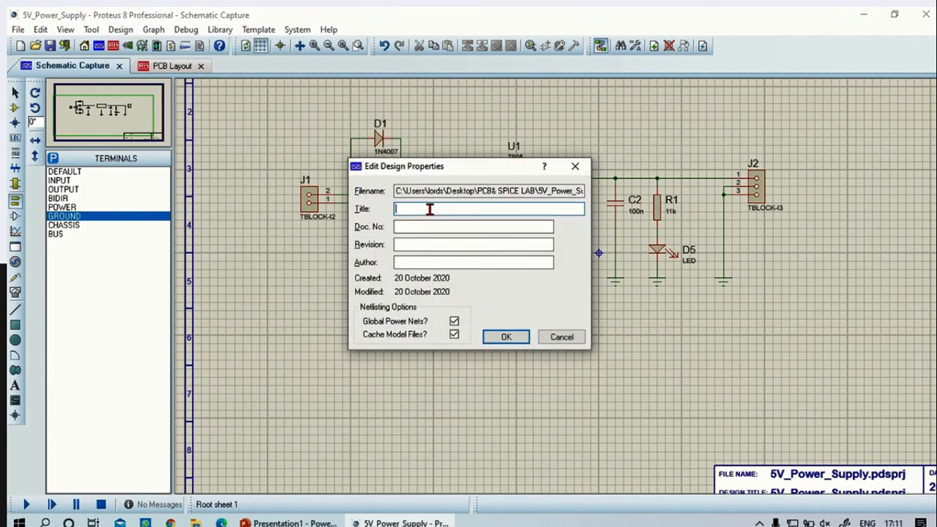
{"action": "type", "text": "%"}
{"action": "type", "text": " V"}
{"action": "type", "text": " Regu"}
{"action": "type", "text": "lated Su"}
{"action": "type", "text": "pply"}
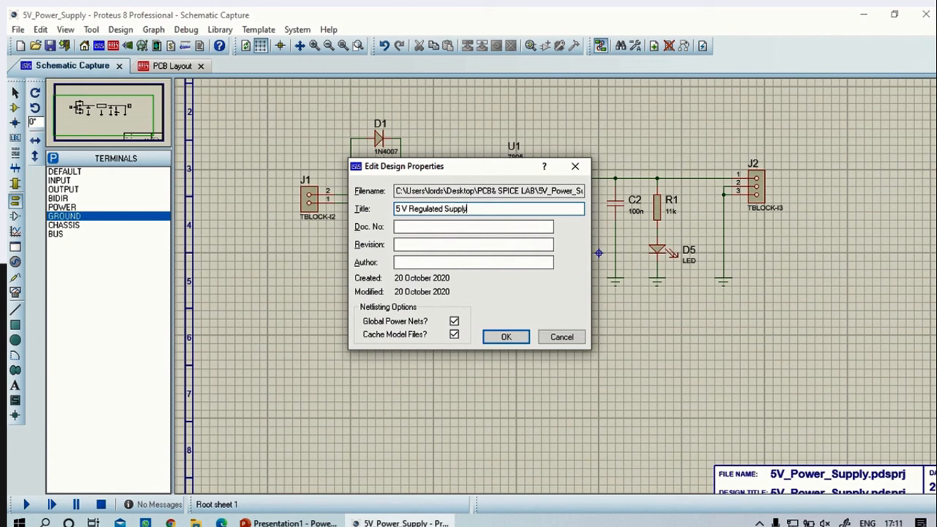
Set the document number to 101, the revision to 1.0 and the author to "College", and apply the design properties
{"action": "left_click", "coordinate": [414, 225]}
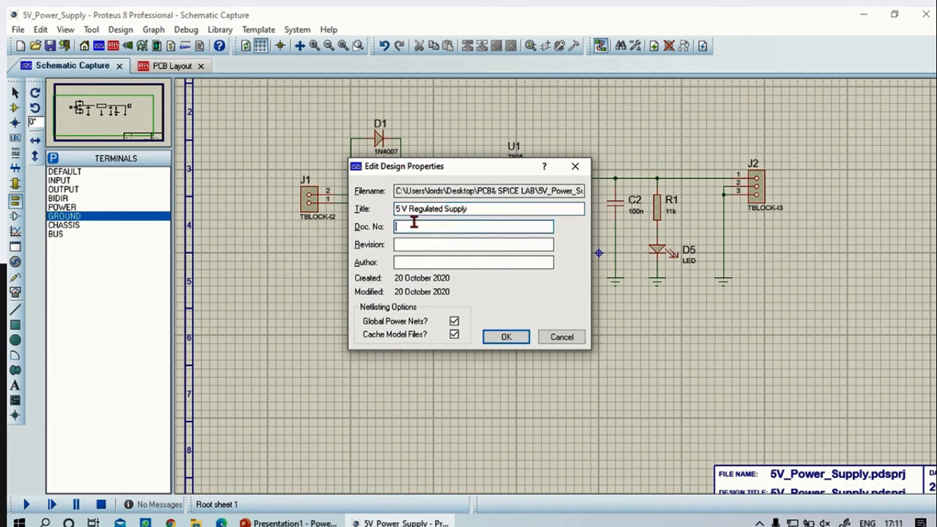
{"action": "type", "text": "101"}
{"action": "left_click", "coordinate": [409, 248]}
{"action": "type", "text": "1.0"}
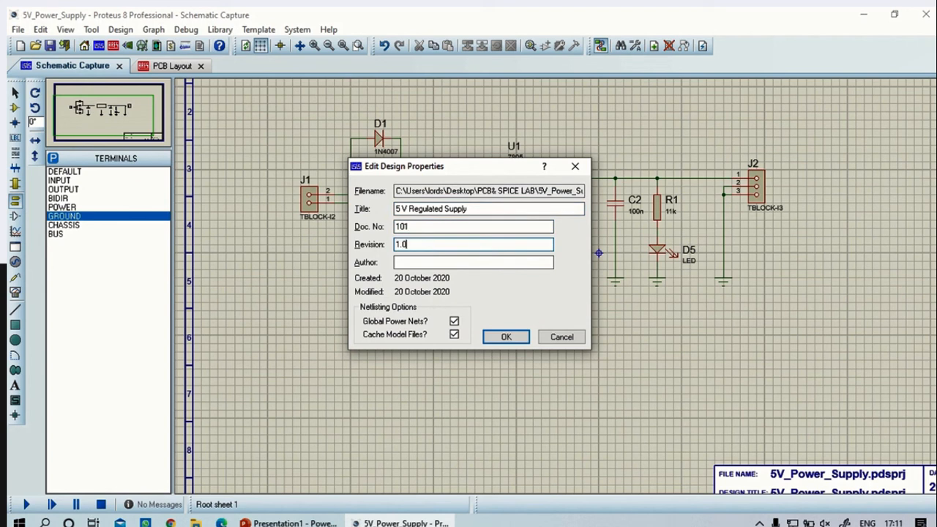
{"action": "left_click", "coordinate": [425, 261]}
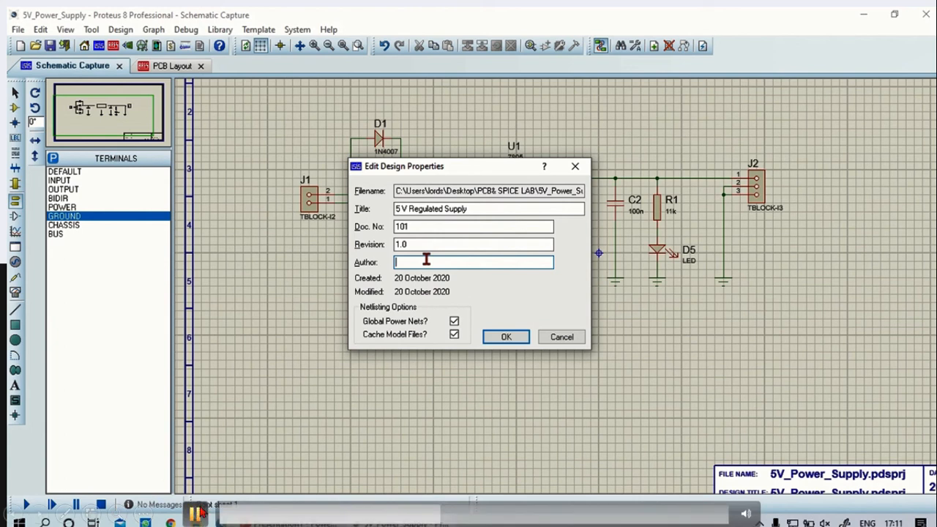
{"action": "type", "text": "College"}
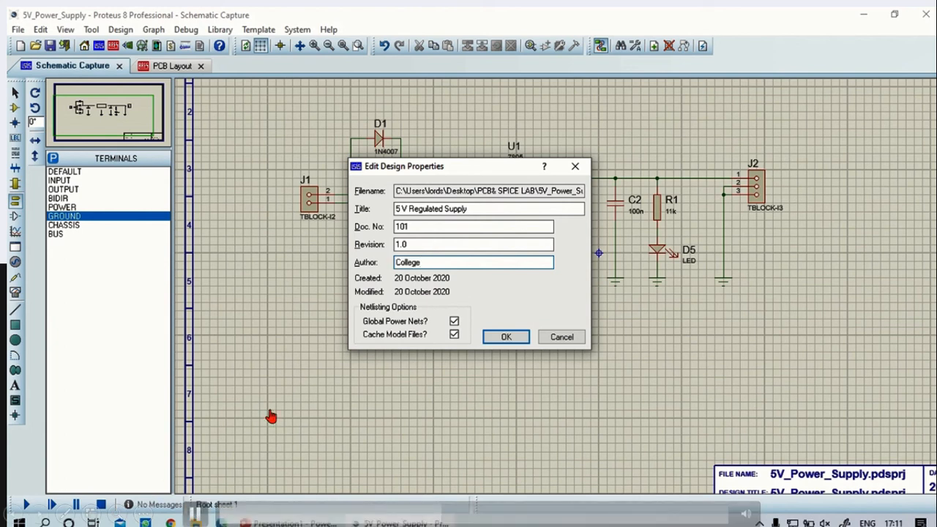
{"action": "left_click", "coordinate": [505, 336]}
Examine the file name, design title, author and revision entries in the schematic sheet's title block
{"action": "scroll", "coordinate": [630, 316], "scroll_direction": "down", "scroll_amount": 3}
{"action": "scroll", "coordinate": [629, 319], "scroll_direction": "up", "scroll_amount": 5}
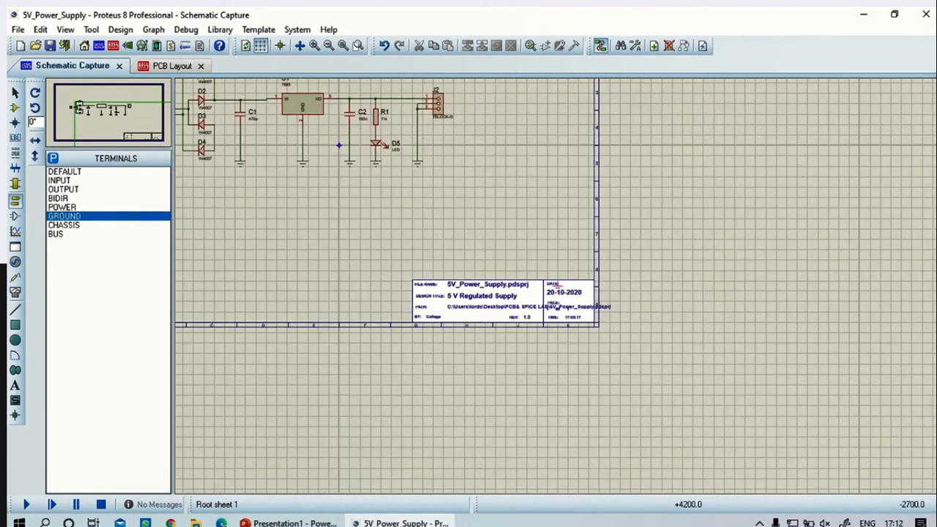
{"action": "scroll", "coordinate": [429, 303], "scroll_direction": "down", "scroll_amount": 1}
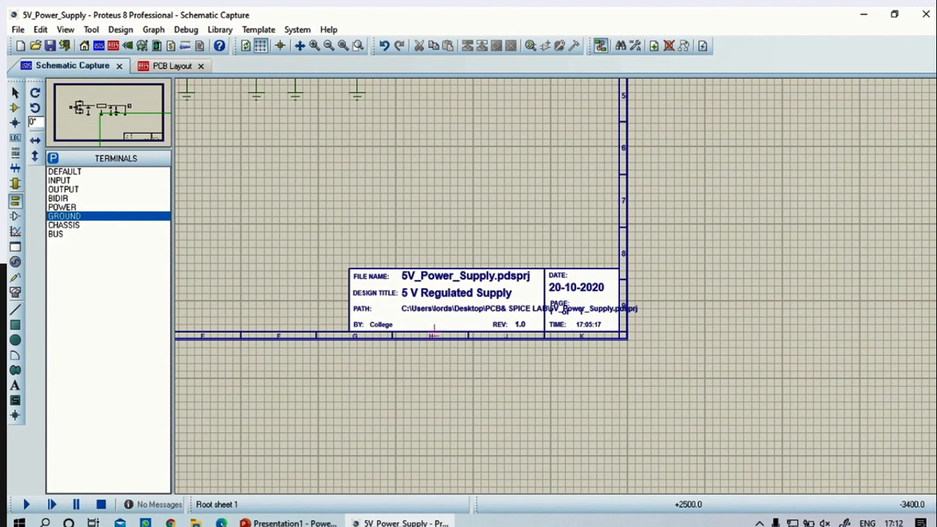
{"action": "scroll", "coordinate": [481, 246], "scroll_direction": "down", "scroll_amount": 2}
{"action": "scroll", "coordinate": [556, 283], "scroll_direction": "up", "scroll_amount": 2}
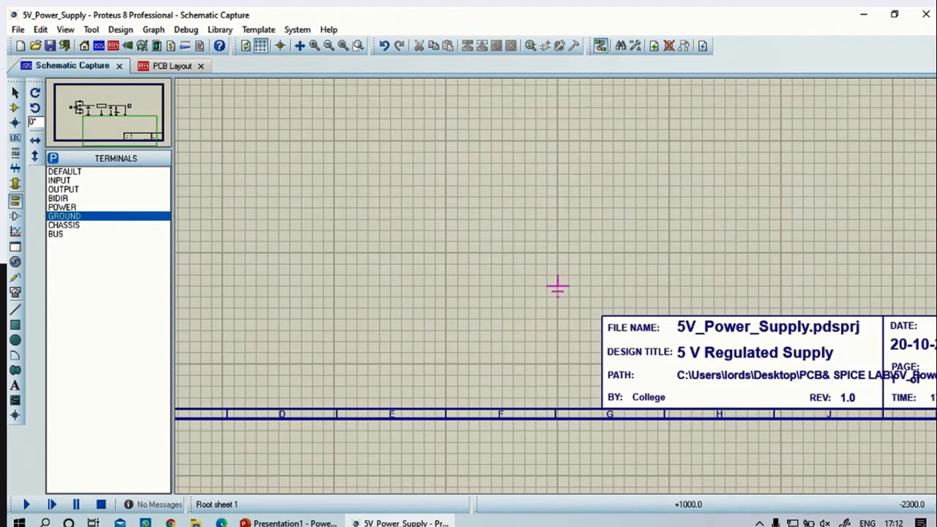
{"action": "scroll", "coordinate": [538, 277], "scroll_direction": "down", "scroll_amount": 1}
{"action": "scroll", "coordinate": [538, 276], "scroll_direction": "left", "scroll_amount": 2}
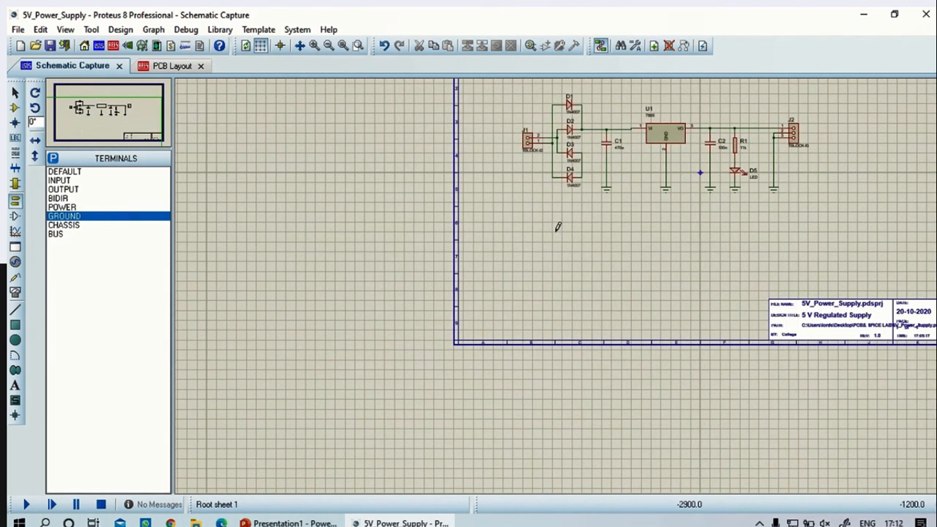
Switch to the PCB layout and place diode D1 horizontally, above and to the left of the board origin
{"action": "left_click", "coordinate": [171, 67]}
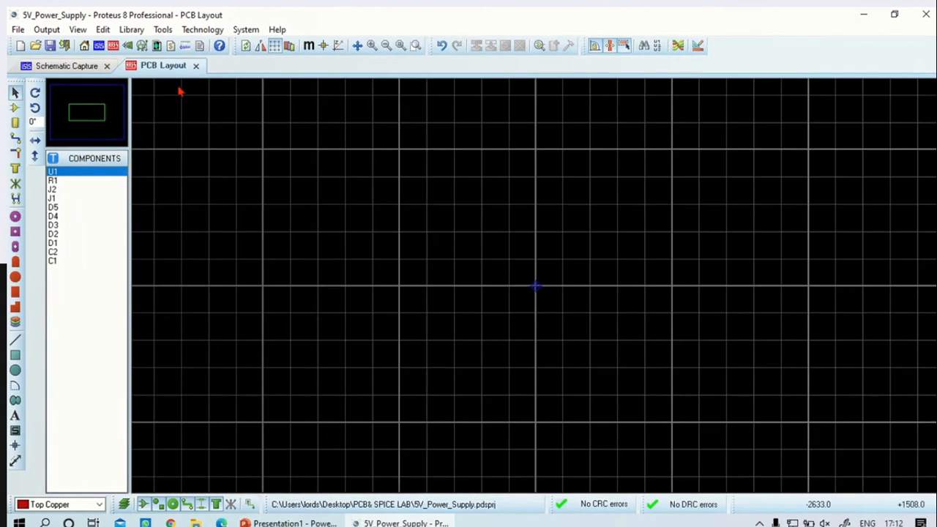
{"action": "left_click", "coordinate": [15, 107]}
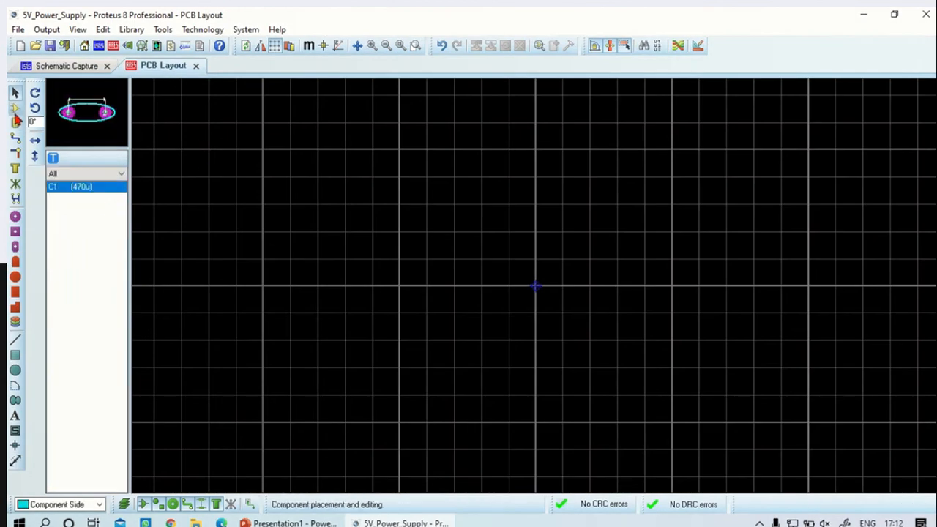
{"action": "scroll", "coordinate": [410, 257], "scroll_direction": "down", "scroll_amount": 1}
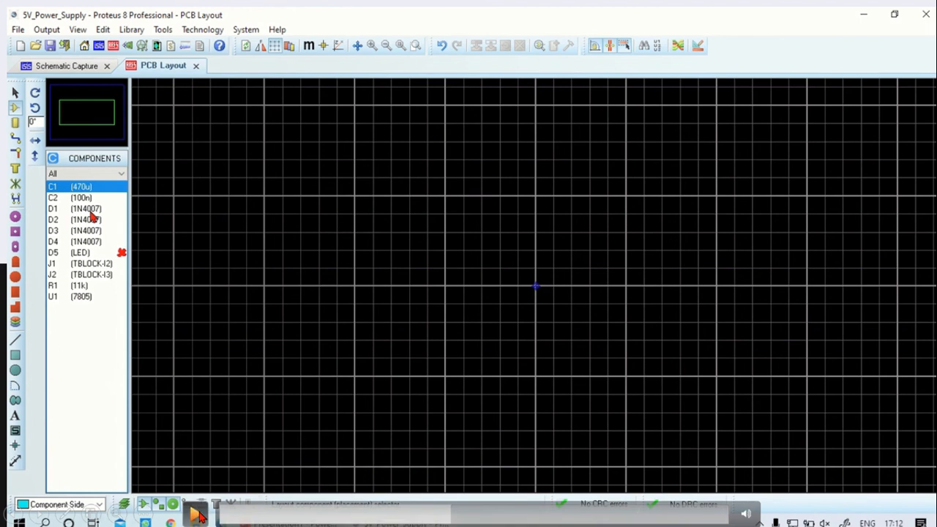
{"action": "left_click", "coordinate": [196, 514]}
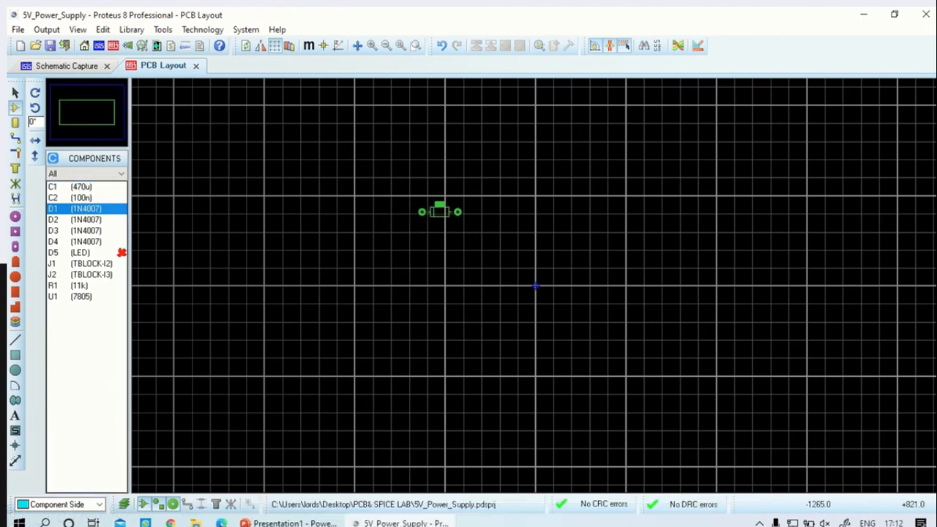
{"action": "left_click", "coordinate": [423, 208]}
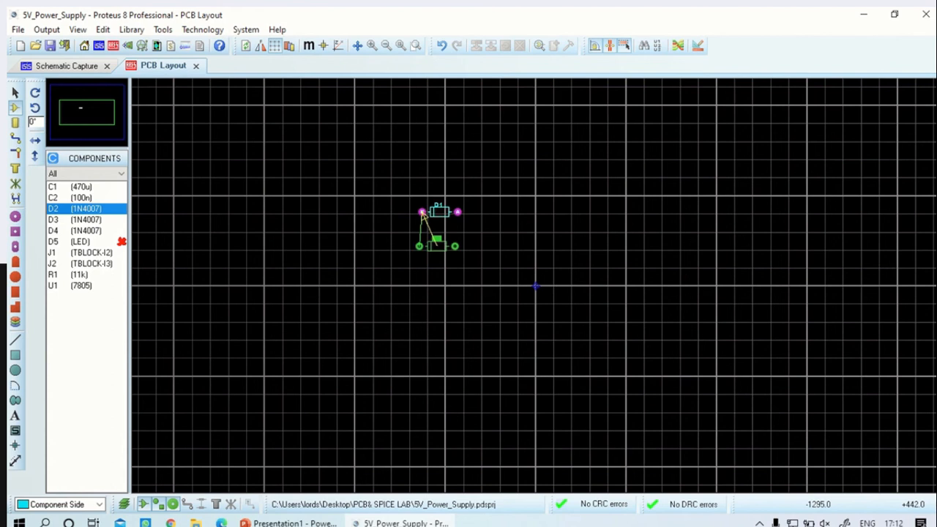
Place diodes D2, D3 and D4 in a column below D1, with their cathode pads on the same side
{"action": "scroll", "coordinate": [465, 244], "scroll_direction": "up", "scroll_amount": 2}
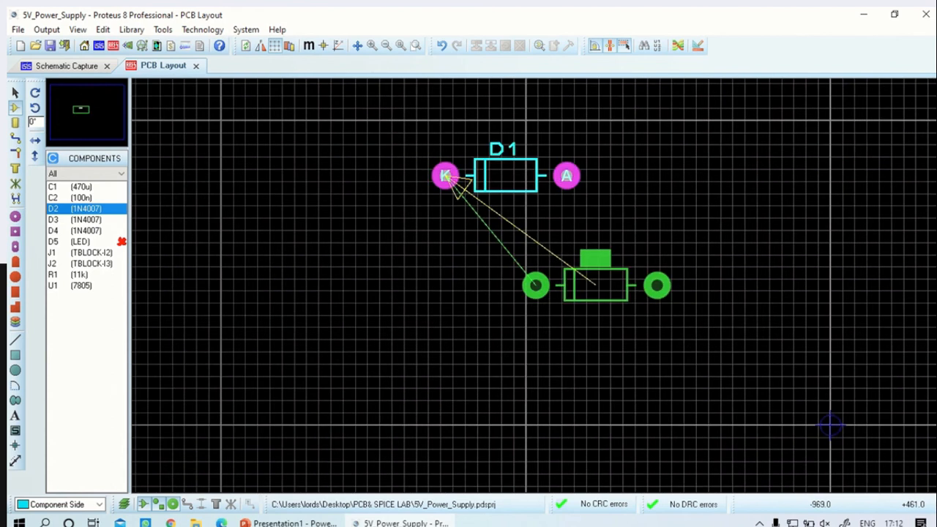
{"action": "scroll", "coordinate": [595, 284], "scroll_direction": "up", "scroll_amount": 1}
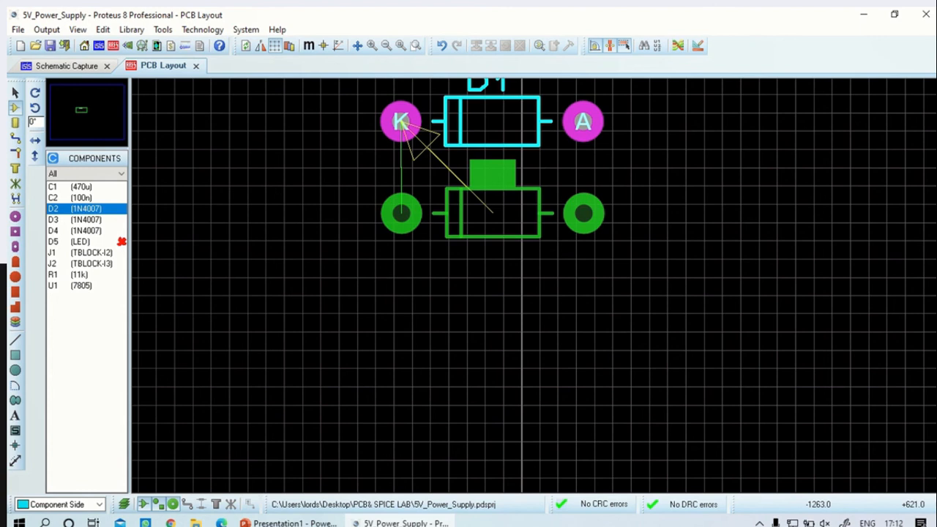
{"action": "left_click", "coordinate": [401, 212]}
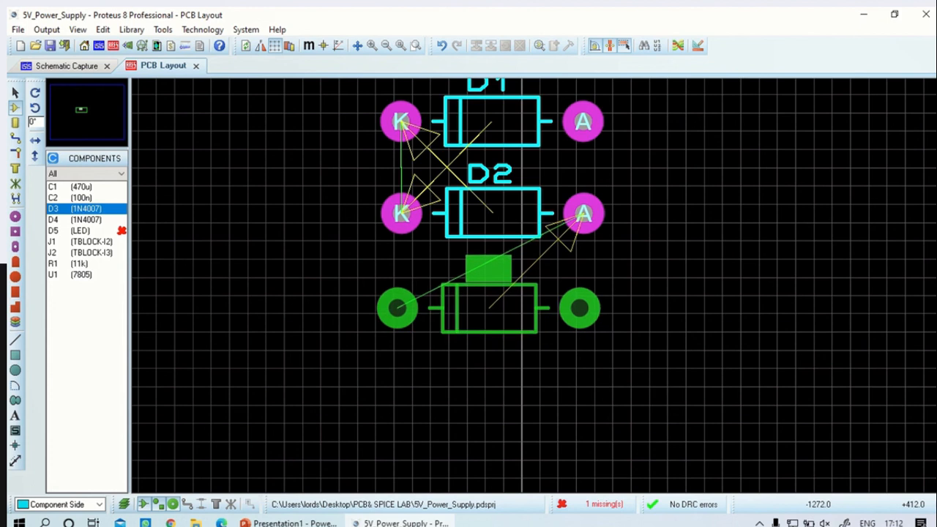
{"action": "left_click", "coordinate": [399, 304]}
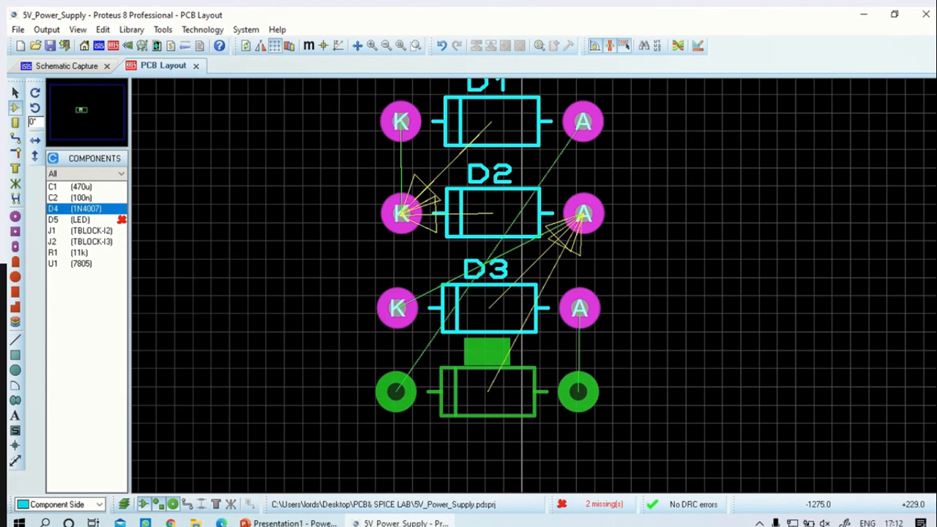
{"action": "left_click", "coordinate": [396, 392]}
Place terminal block J1, rotated 90°, to the left of diodes D3 and D4, with pin 2 above pin 1
{"action": "scroll", "coordinate": [393, 388], "scroll_direction": "down", "scroll_amount": 1}
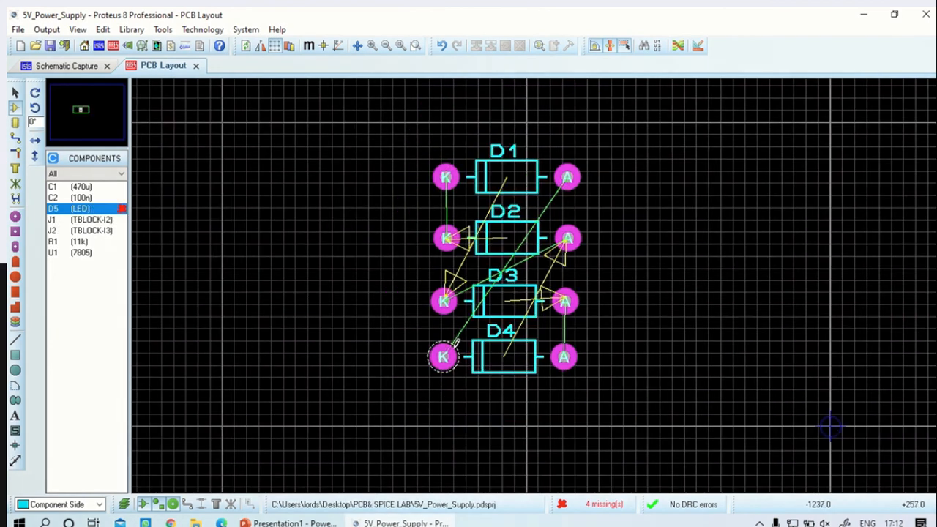
{"action": "left_click", "coordinate": [86, 220]}
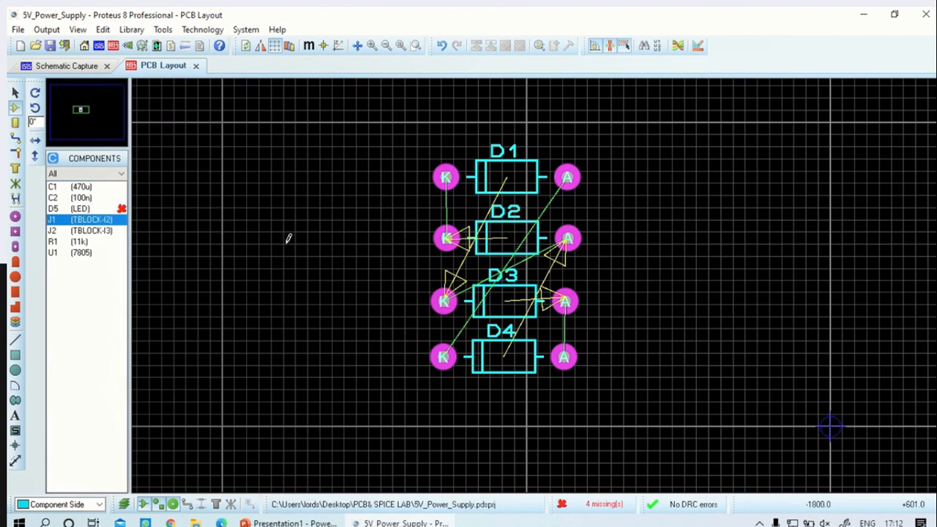
{"action": "left_click", "coordinate": [98, 223]}
{"action": "left_click", "coordinate": [73, 231]}
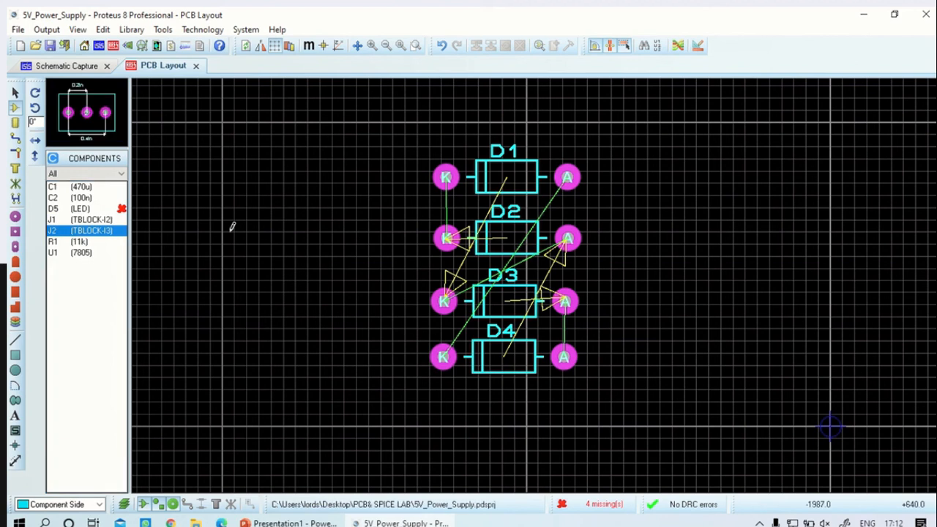
{"action": "left_click", "coordinate": [91, 220]}
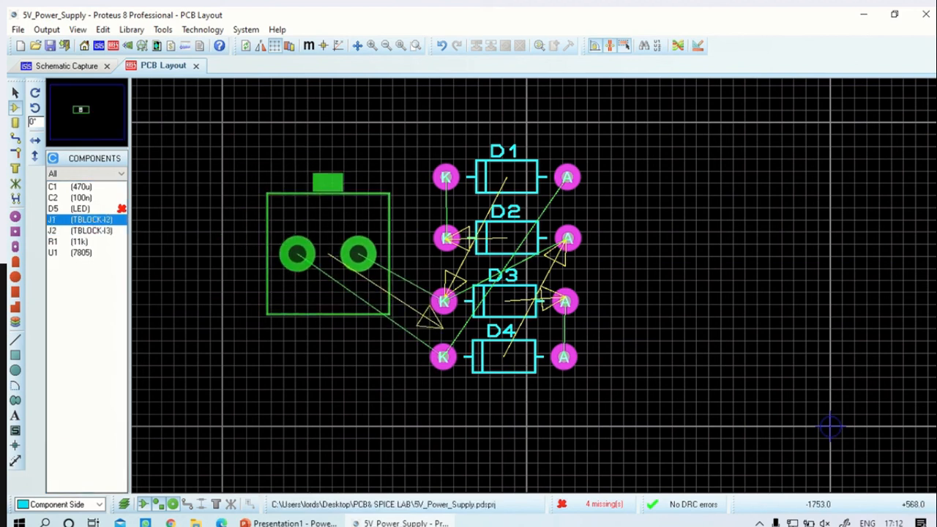
{"action": "right_click", "coordinate": [297, 253]}
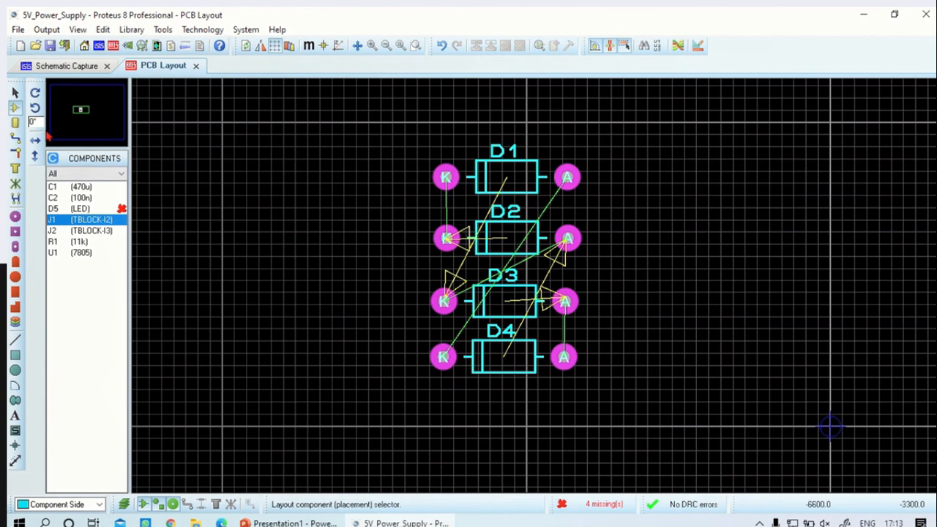
{"action": "left_click", "coordinate": [34, 107]}
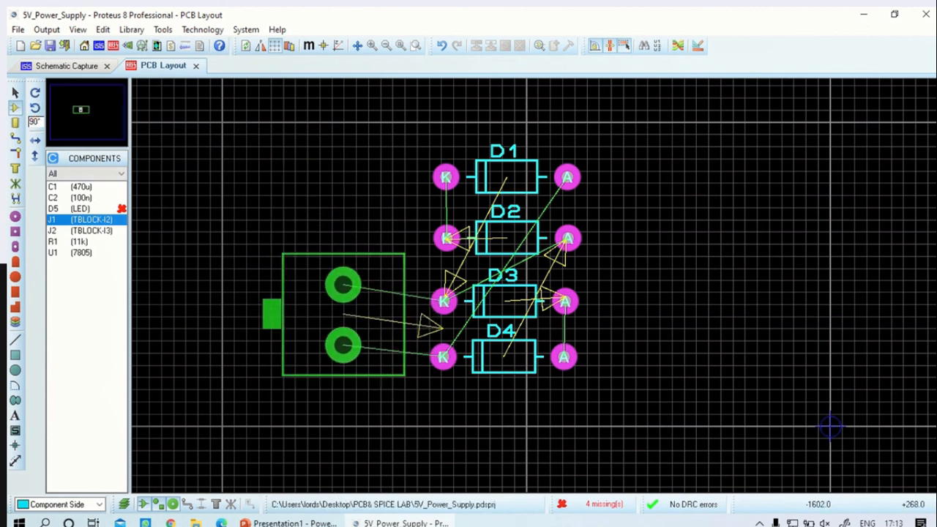
{"action": "left_click", "coordinate": [343, 345]}
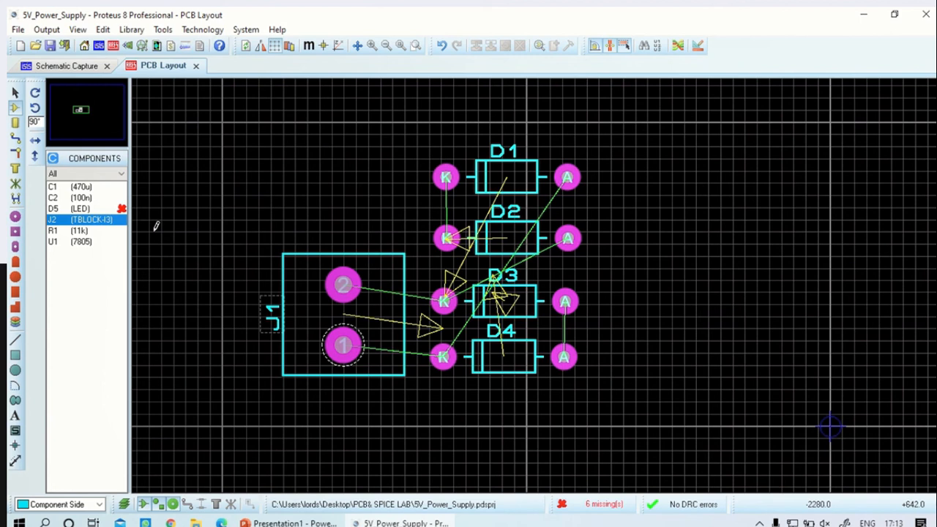
Try placing terminal block J2, rotated 90°, to the right of the diodes, and undo the placement
{"action": "left_click", "coordinate": [686, 315]}
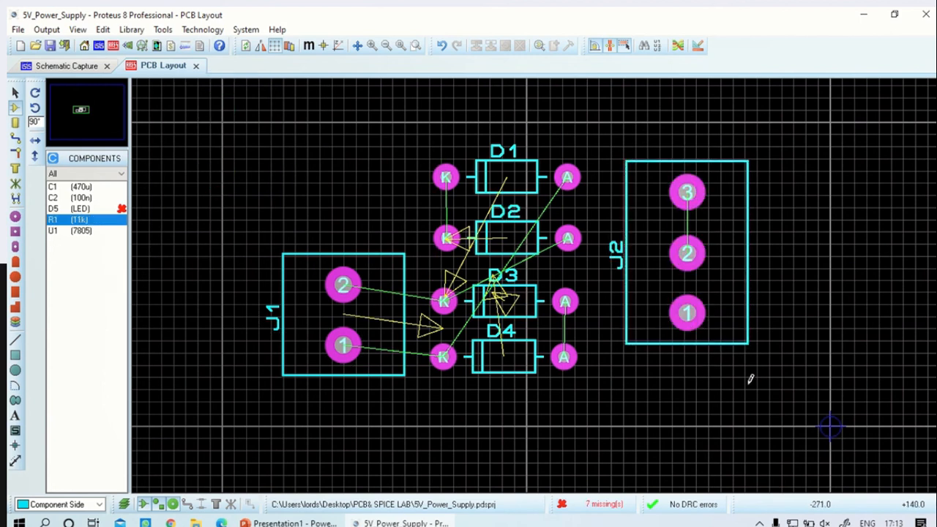
{"action": "key", "text": "ctrl+z"}
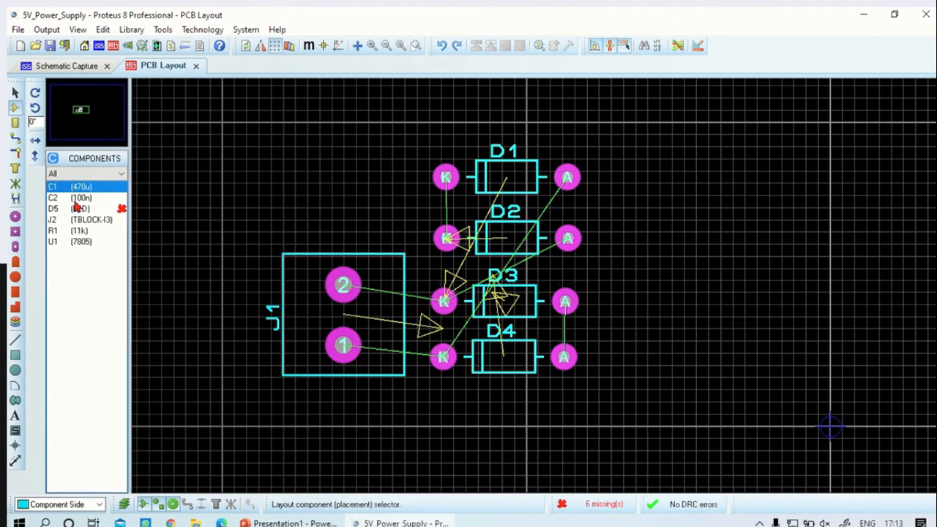
{"action": "left_click", "coordinate": [79, 198]}
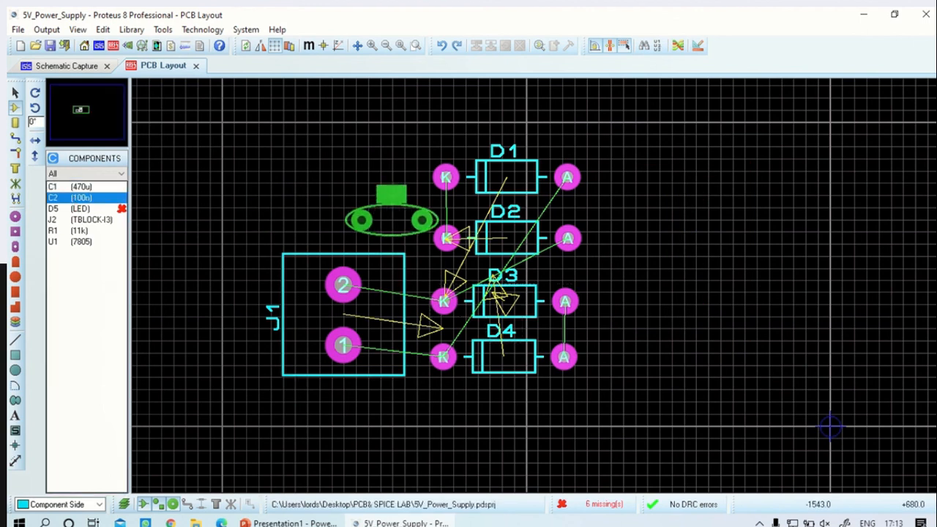
Place voltage regulator U1, rotated -90°, to the right of diodes D1 and D2, with pin 1 uppermost
{"action": "left_click", "coordinate": [81, 241]}
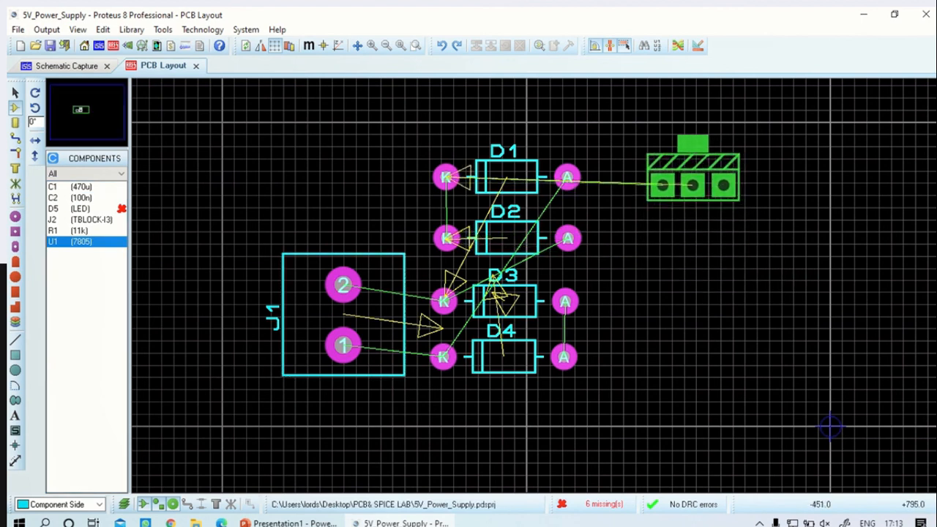
{"action": "left_click", "coordinate": [687, 199]}
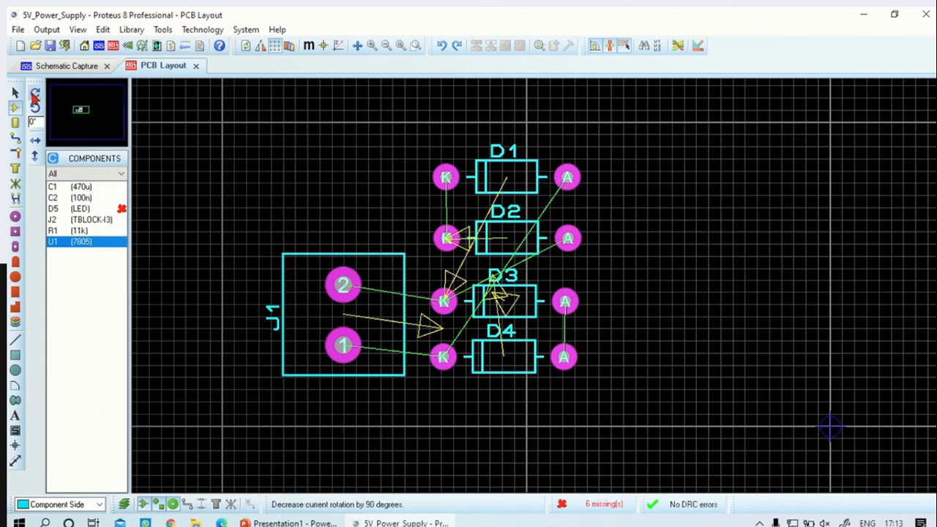
{"action": "left_click", "coordinate": [34, 94]}
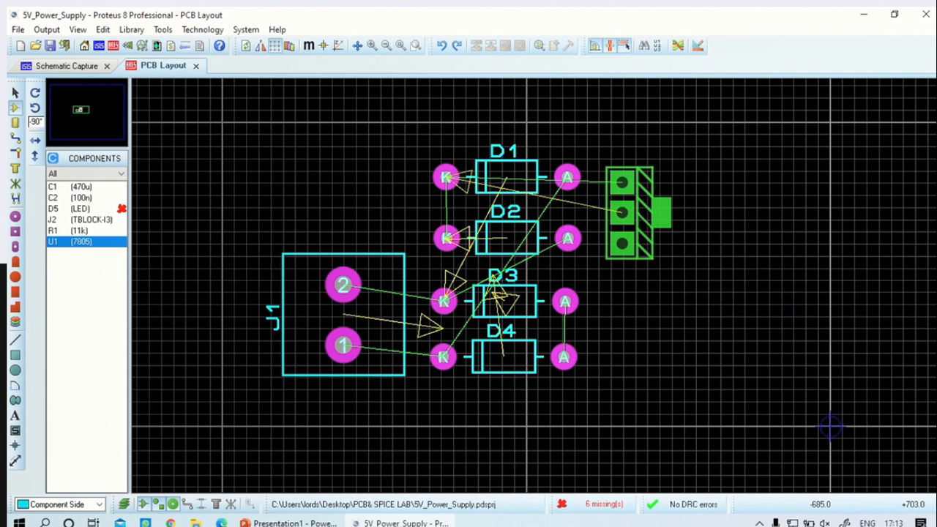
{"action": "left_click", "coordinate": [629, 212]}
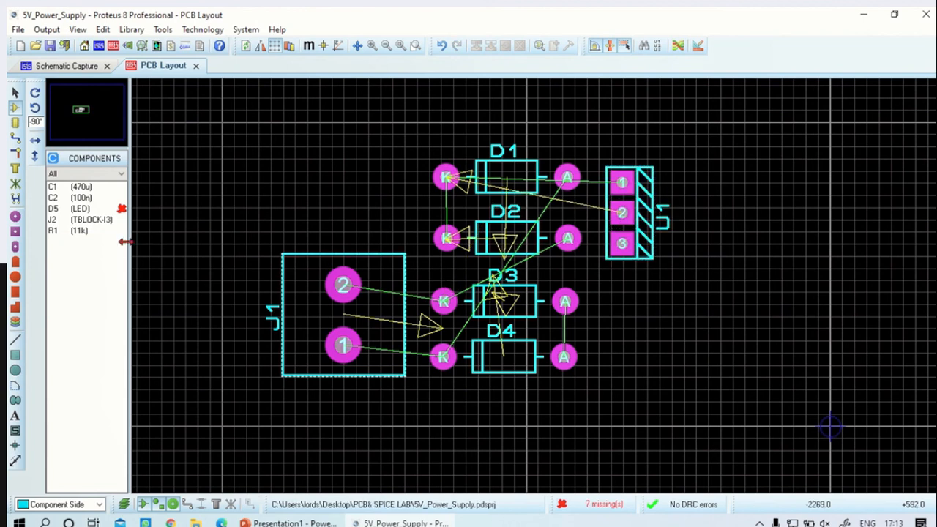
Place capacitor C2 horizontally at 0° directly below U1
{"action": "left_click", "coordinate": [79, 187]}
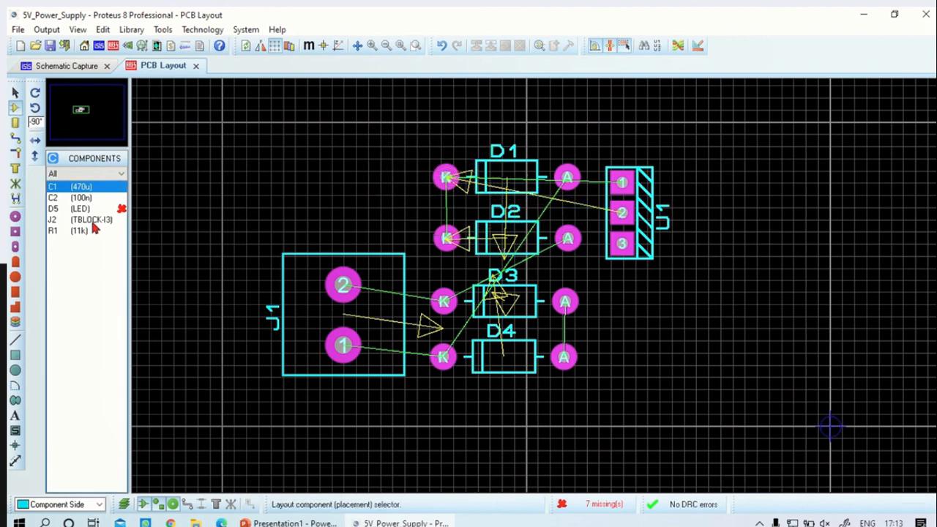
{"action": "left_click", "coordinate": [79, 197]}
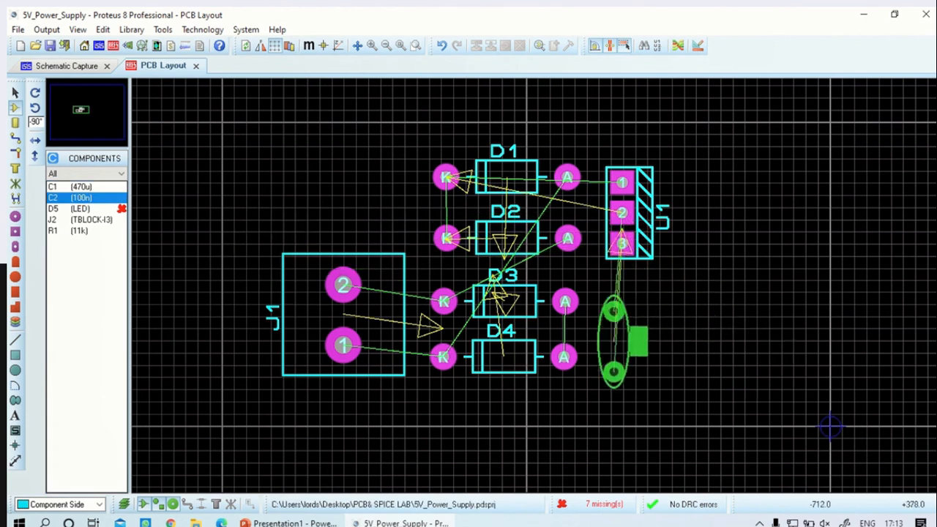
{"action": "left_click", "coordinate": [613, 293]}
{"action": "right_click", "coordinate": [612, 293]}
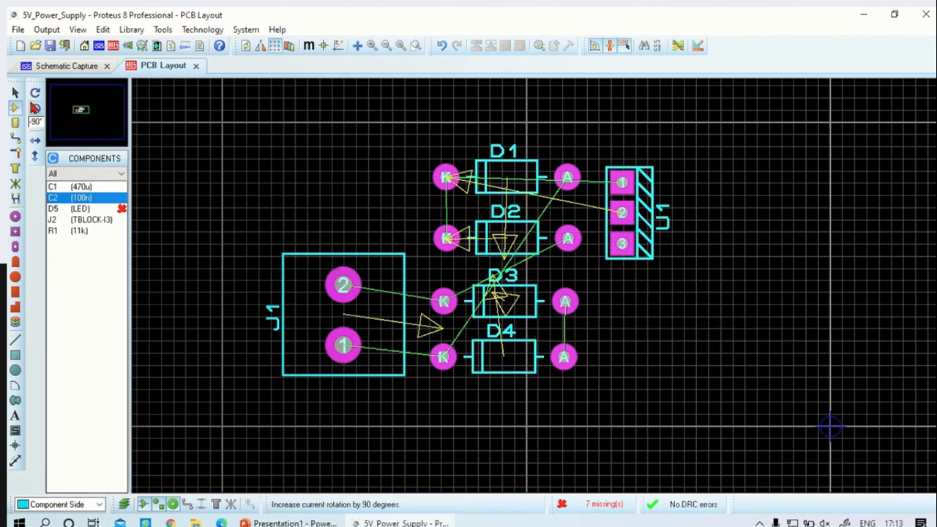
{"action": "left_click", "coordinate": [35, 108]}
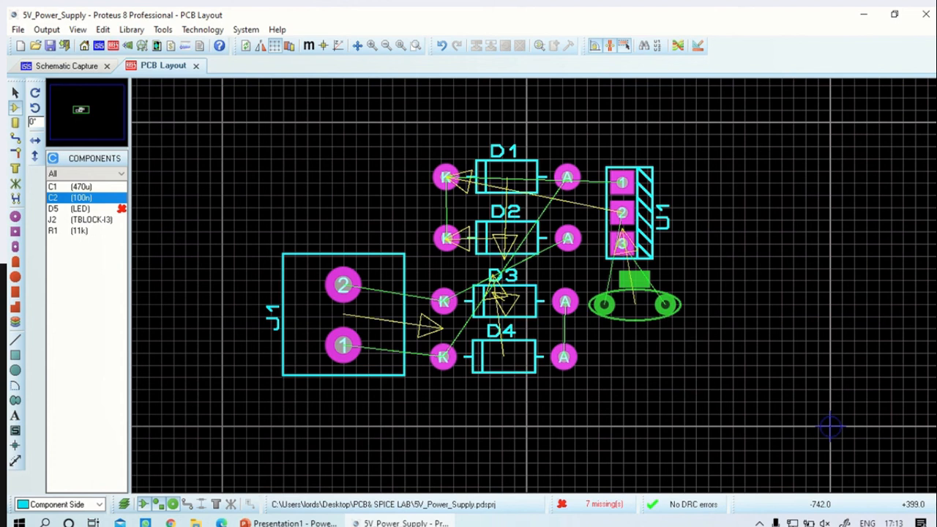
{"action": "left_click", "coordinate": [634, 278]}
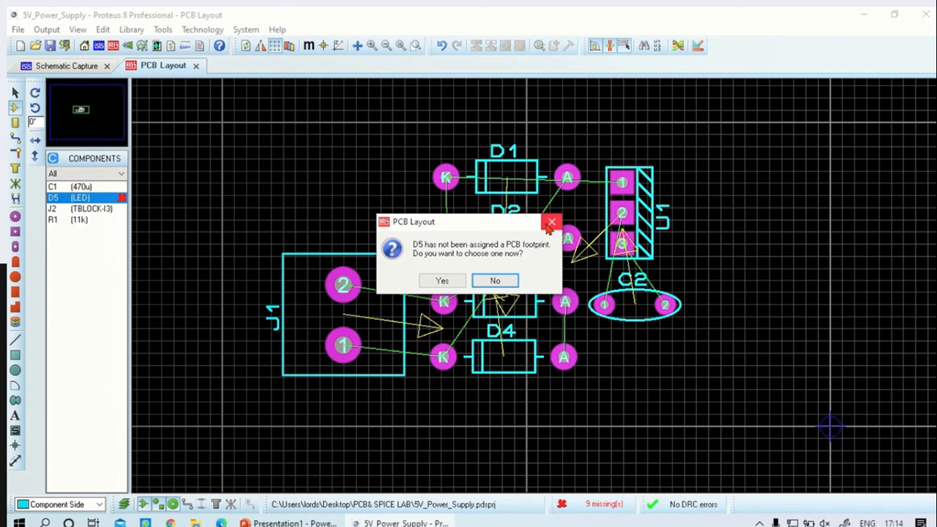
Decline choosing a footprint for D5 and place terminal block J2, rotated 90°, to the right of U1 and C2
{"action": "left_click", "coordinate": [551, 222]}
{"action": "left_click", "coordinate": [83, 209]}
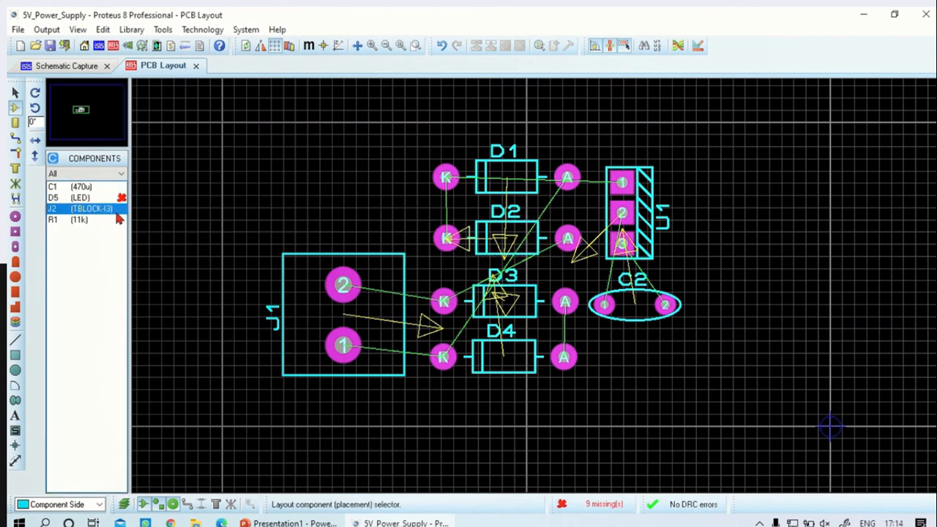
{"action": "right_click", "coordinate": [674, 369]}
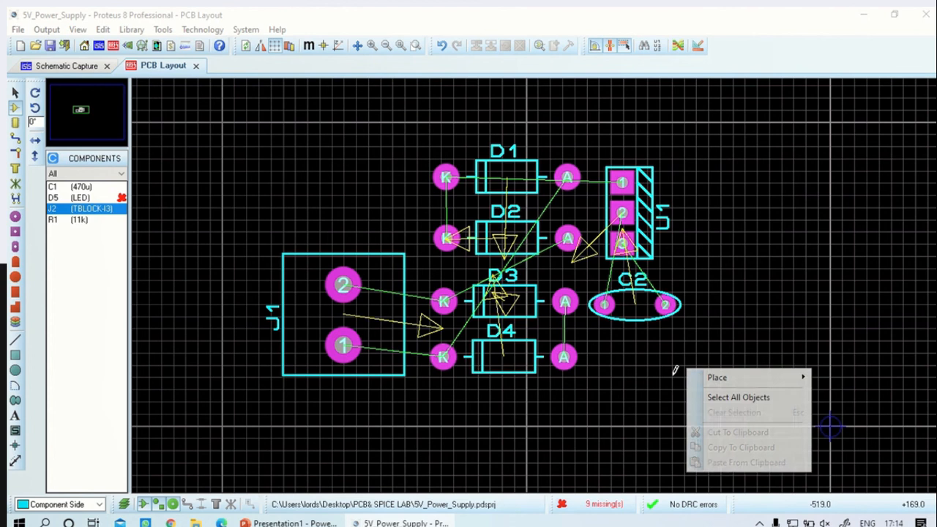
{"action": "left_click", "coordinate": [714, 377]}
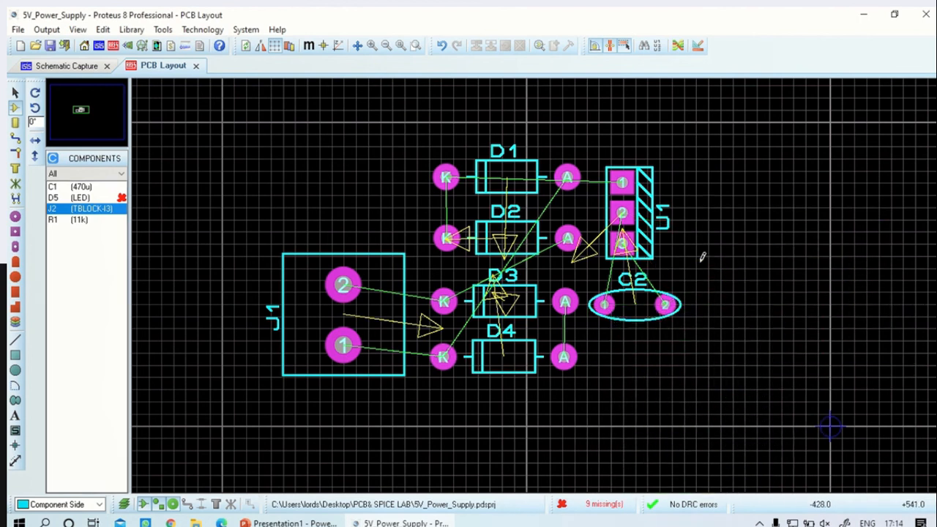
{"action": "left_click", "coordinate": [34, 107]}
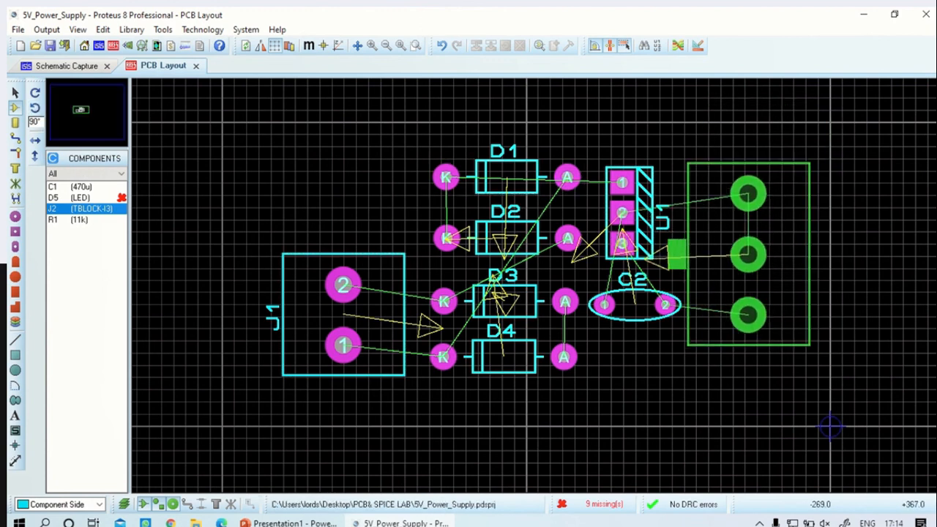
{"action": "left_click", "coordinate": [747, 315]}
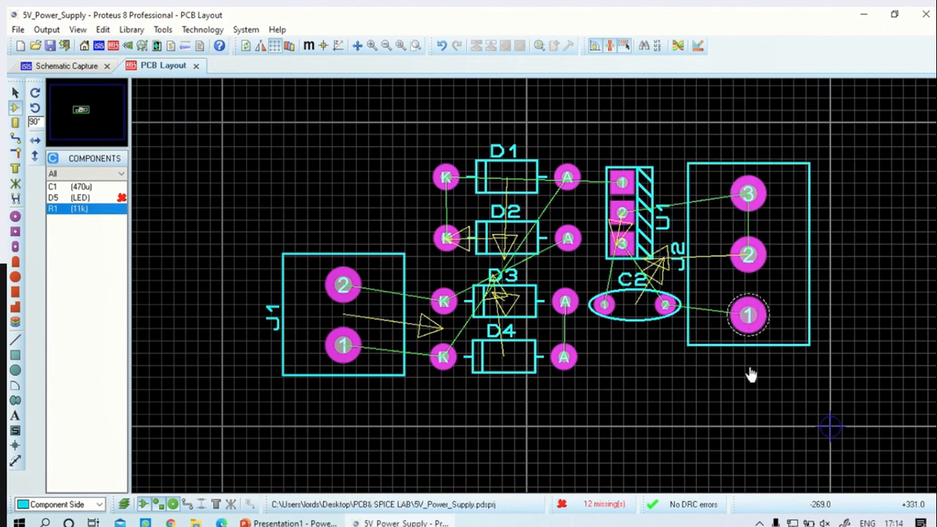
Place capacitor C1, rotated 90°, above J1 beside D1 and D2, and resistor R1, rotated 180°, directly below J2
{"action": "left_click", "coordinate": [81, 187]}
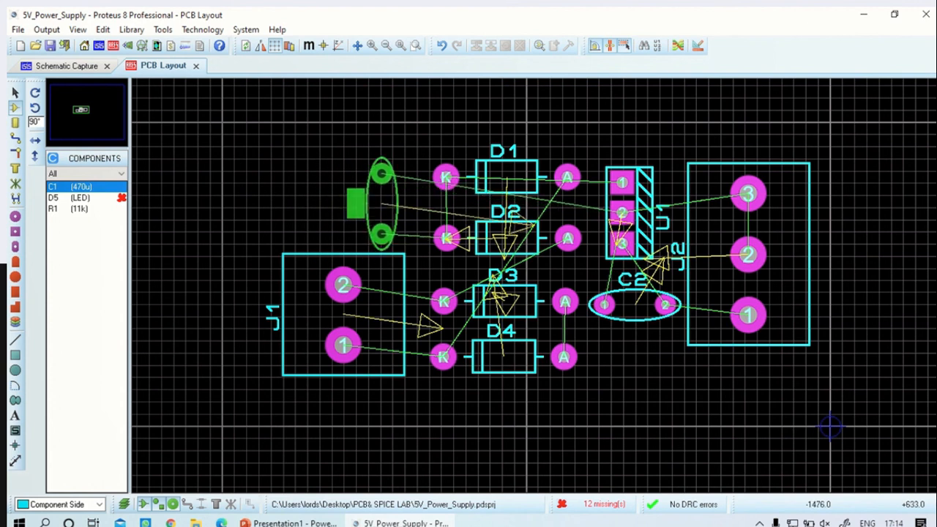
{"action": "left_click", "coordinate": [381, 203]}
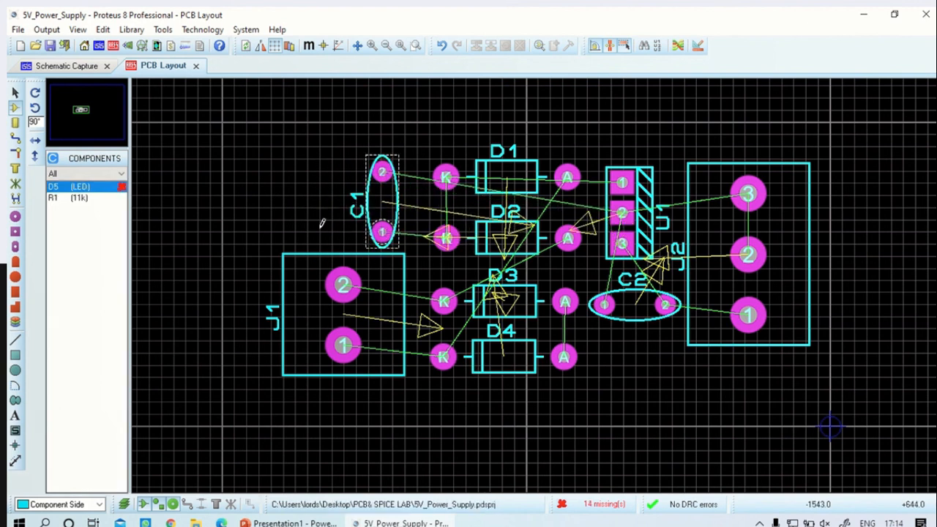
{"action": "left_click", "coordinate": [73, 198]}
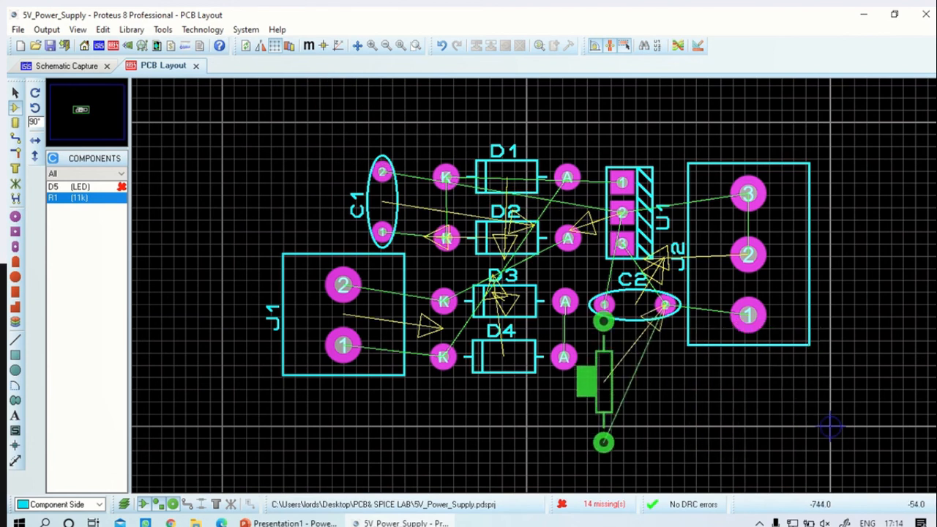
{"action": "left_click", "coordinate": [637, 447]}
{"action": "key", "text": "ctrl+z"}
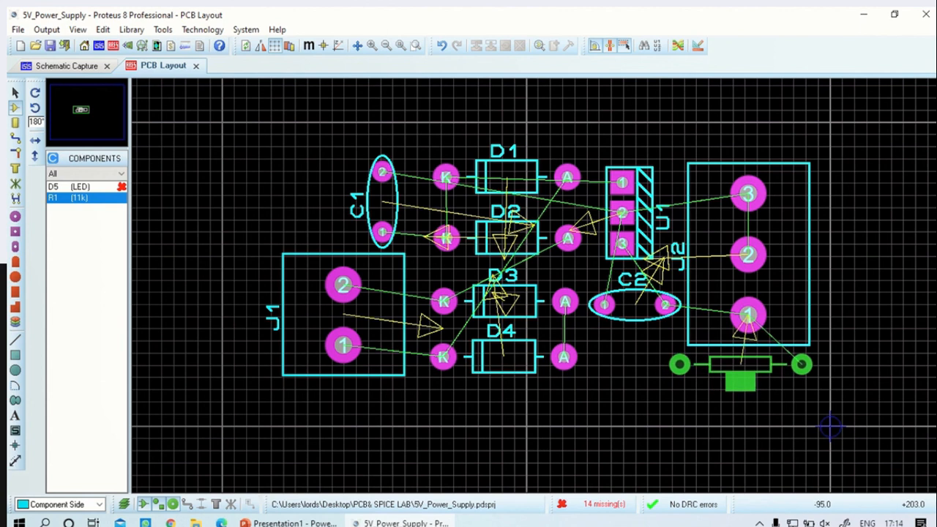
{"action": "left_click", "coordinate": [802, 362]}
{"action": "left_click", "coordinate": [60, 187]}
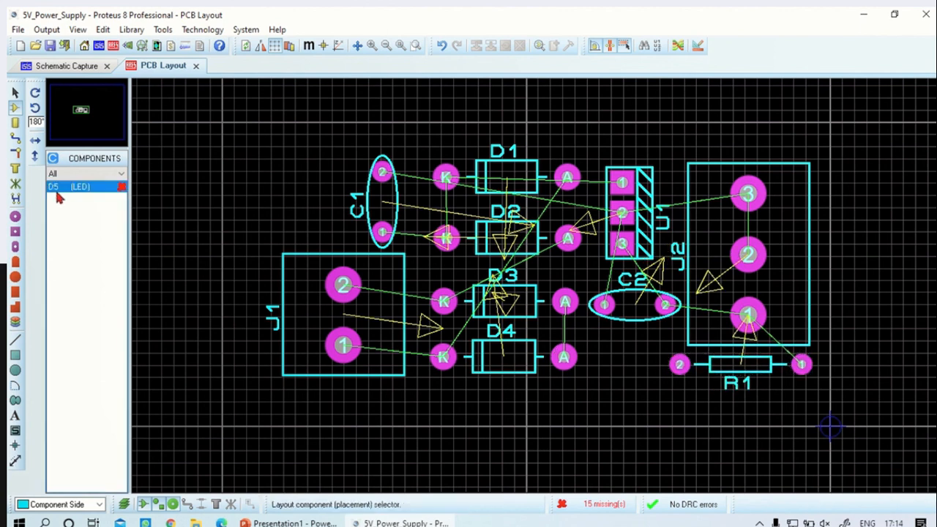
{"action": "left_click", "coordinate": [439, 354]}
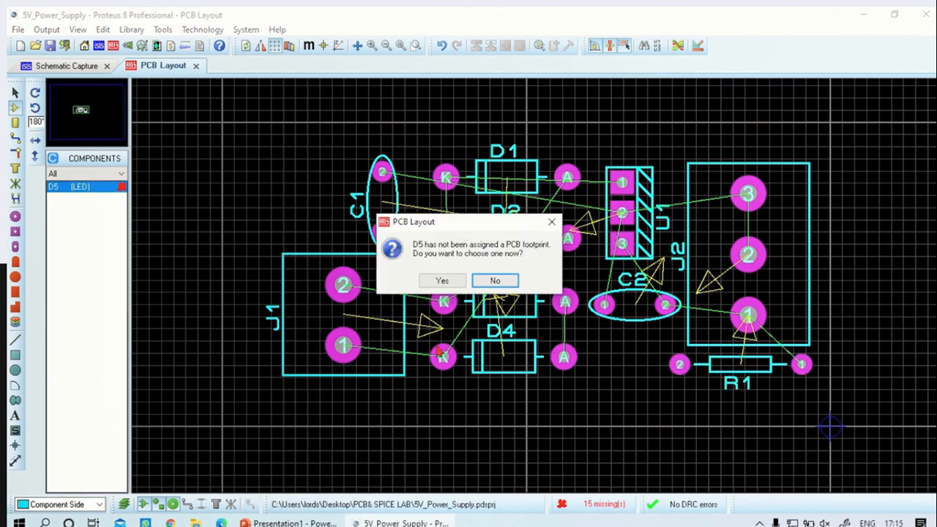
{"action": "left_click", "coordinate": [444, 282]}
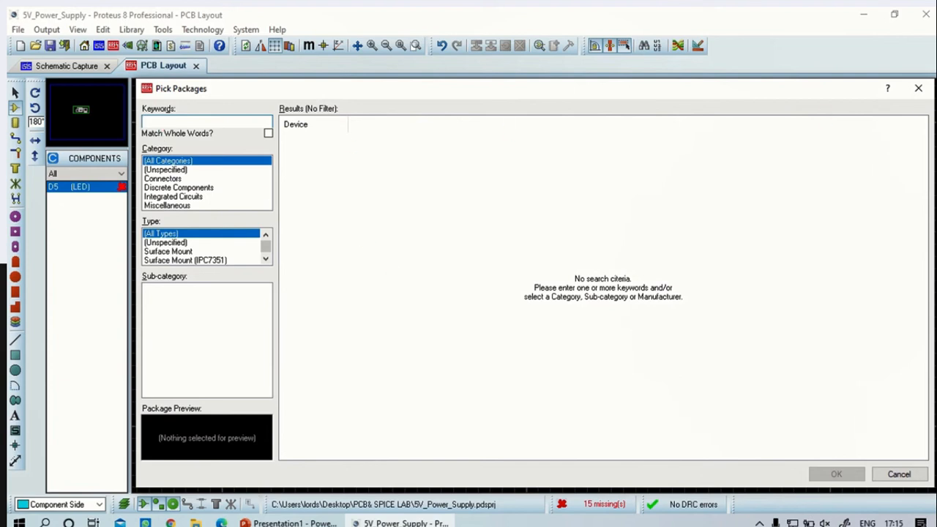
{"action": "left_click", "coordinate": [918, 88]}
Switch to the schematic and look up the PCB package of the ceramic disc capacitor CERAMIC10P in the device library, without adding the part
{"action": "left_click", "coordinate": [67, 66]}
{"action": "left_click", "coordinate": [15, 106]}
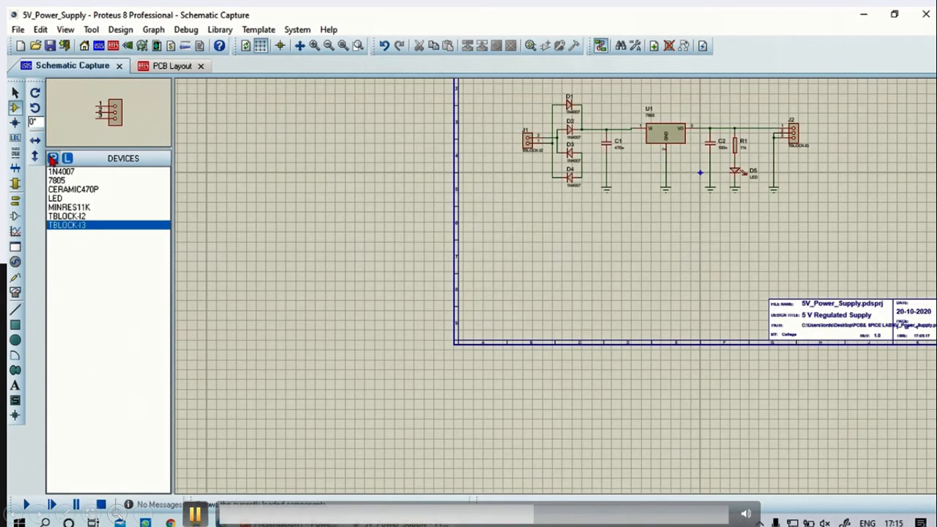
{"action": "left_click", "coordinate": [53, 158]}
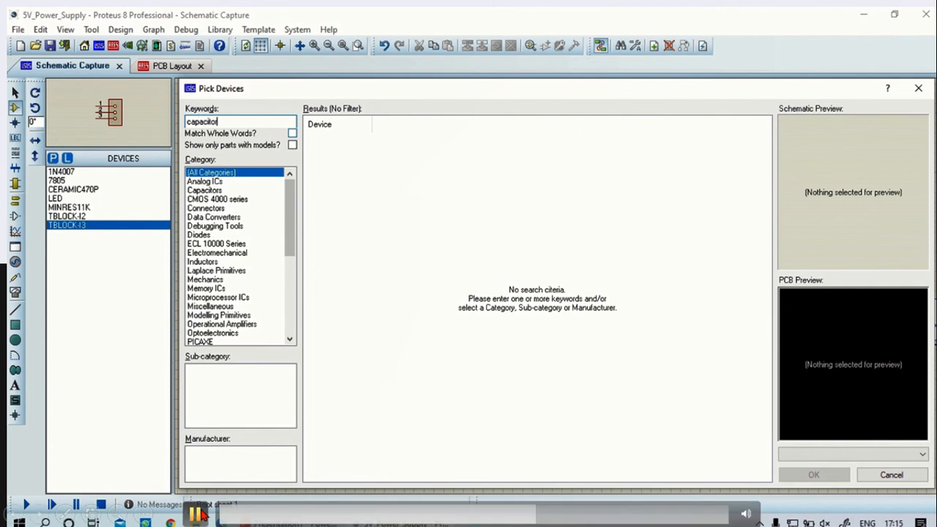
{"action": "left_click", "coordinate": [205, 190]}
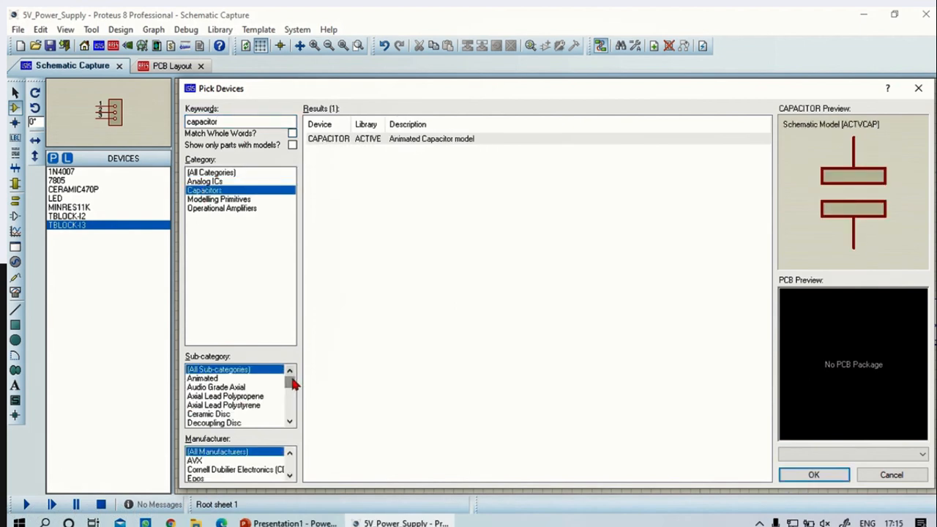
{"action": "left_click_drag", "start_coordinate": [292, 384], "coordinate": [277, 406]}
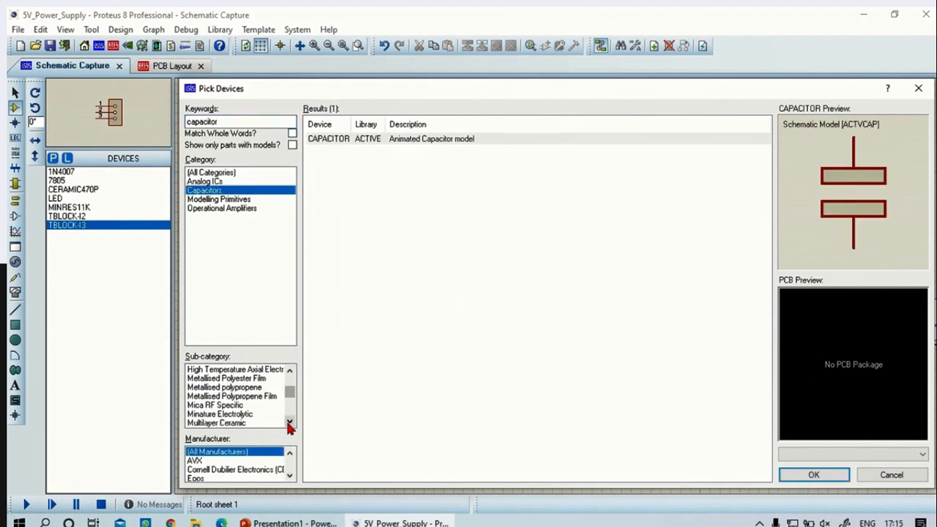
{"action": "left_click", "coordinate": [290, 423]}
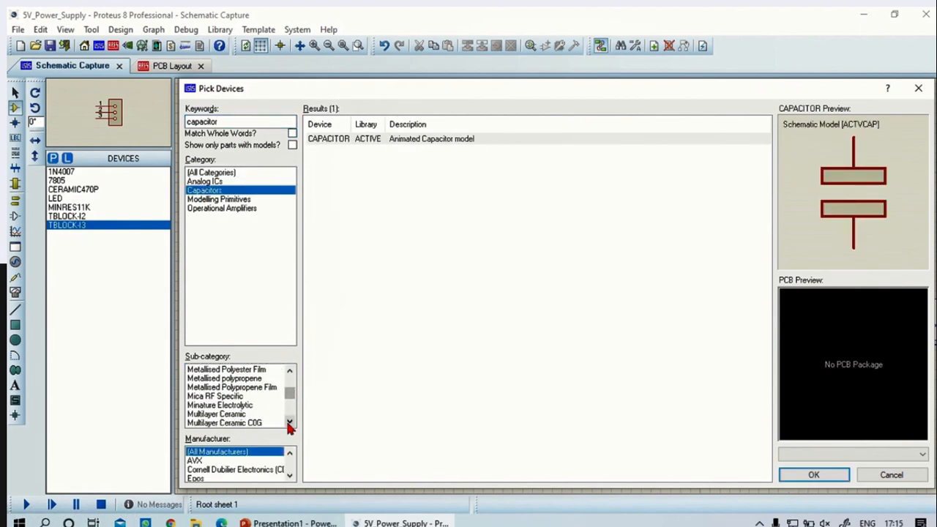
{"action": "left_click", "coordinate": [291, 375]}
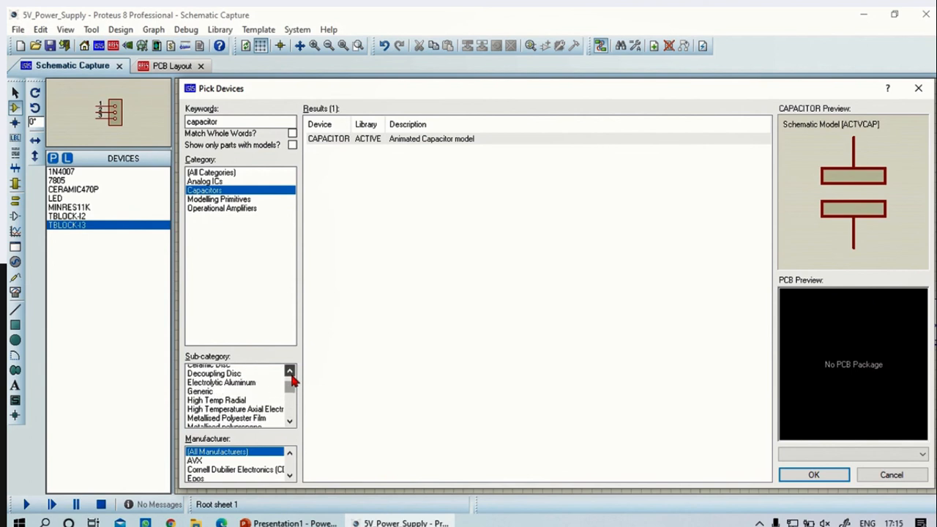
{"action": "left_click", "coordinate": [219, 395]}
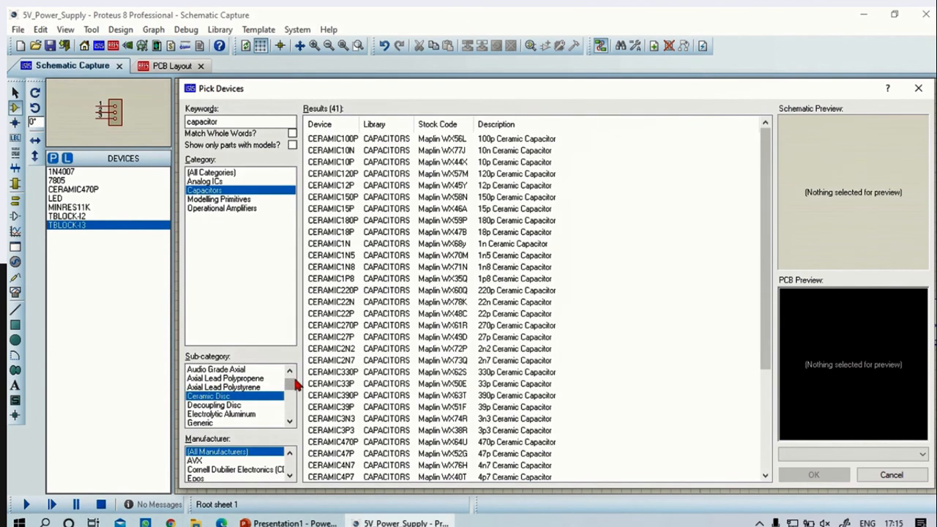
{"action": "left_click", "coordinate": [346, 163]}
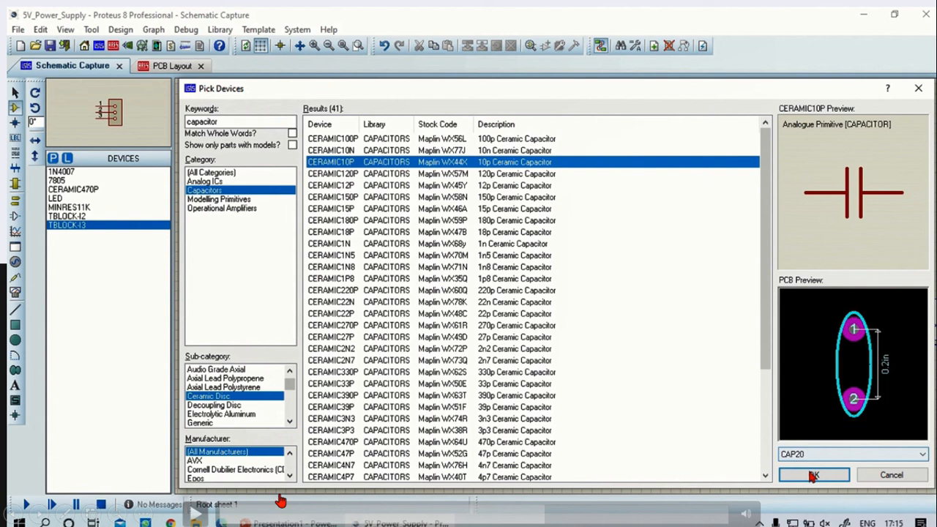
{"action": "left_click", "coordinate": [891, 474]}
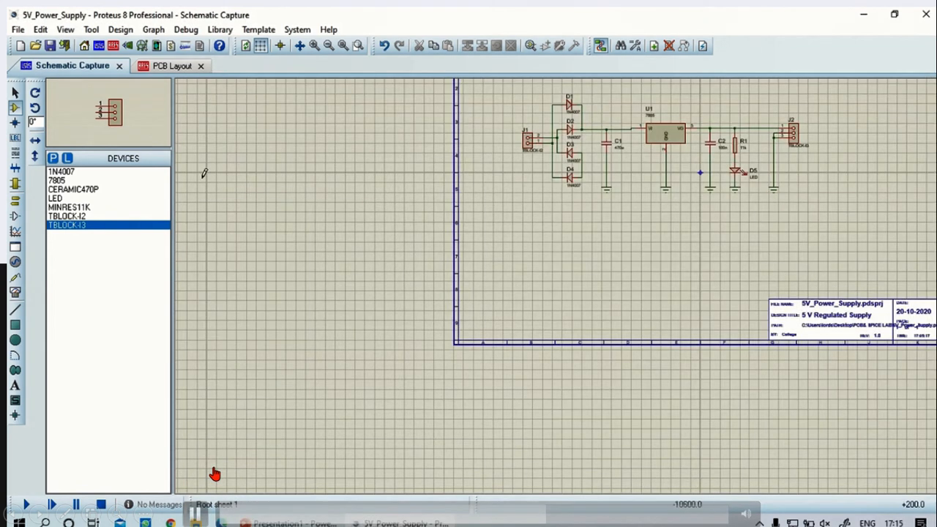
Open the packaging tool for LED D5 in the schematic and add the CAP20 package from the package library
{"action": "scroll", "coordinate": [659, 198], "scroll_direction": "up", "scroll_amount": 3}
{"action": "scroll", "coordinate": [564, 282], "scroll_direction": "down", "scroll_amount": 2}
{"action": "scroll", "coordinate": [586, 278], "scroll_direction": "up", "scroll_amount": 2}
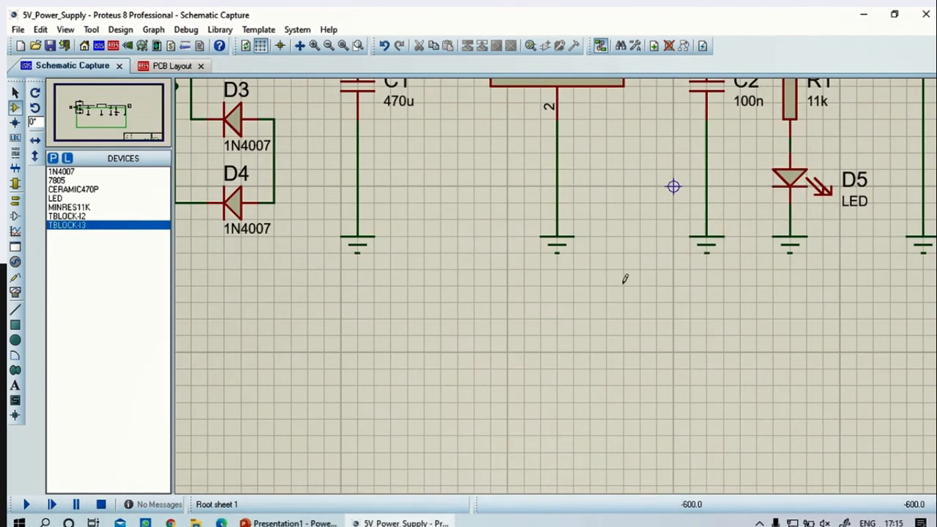
{"action": "right_click", "coordinate": [784, 181]}
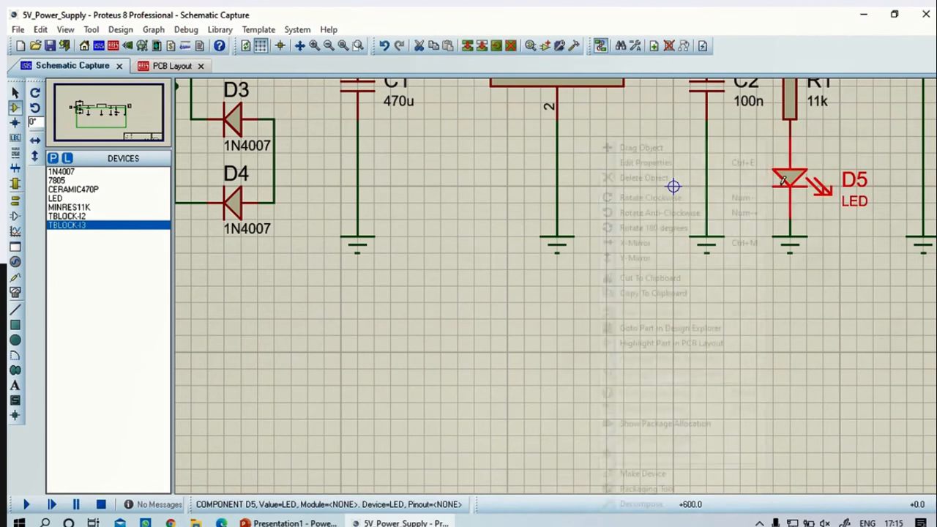
{"action": "left_click", "coordinate": [674, 489]}
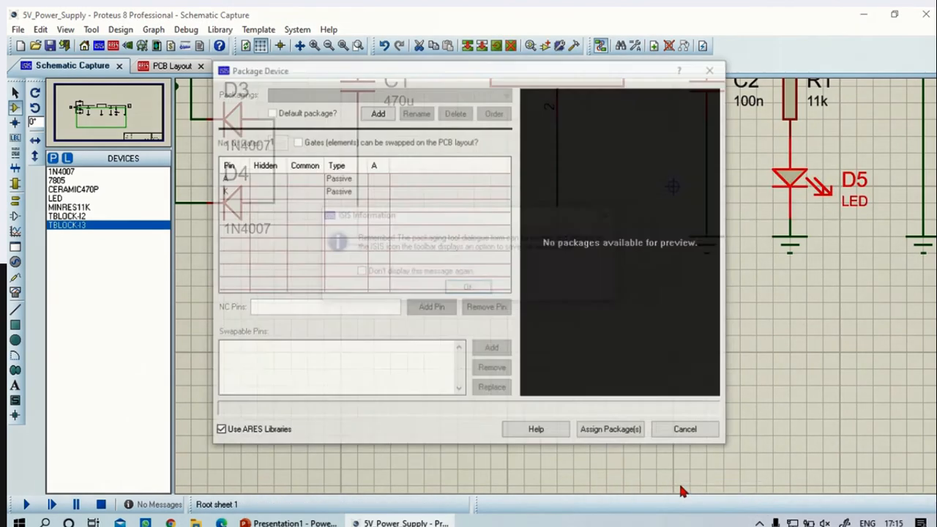
{"action": "left_click", "coordinate": [472, 286]}
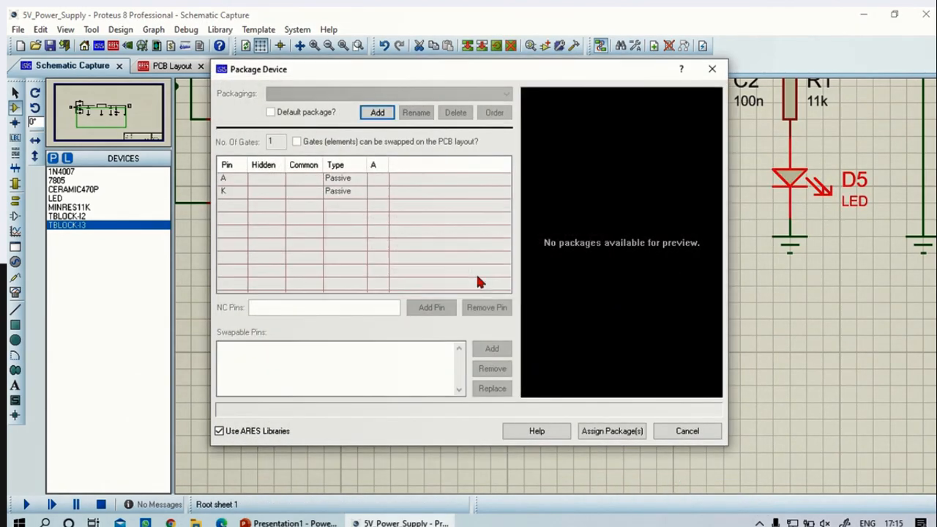
{"action": "left_click", "coordinate": [377, 113]}
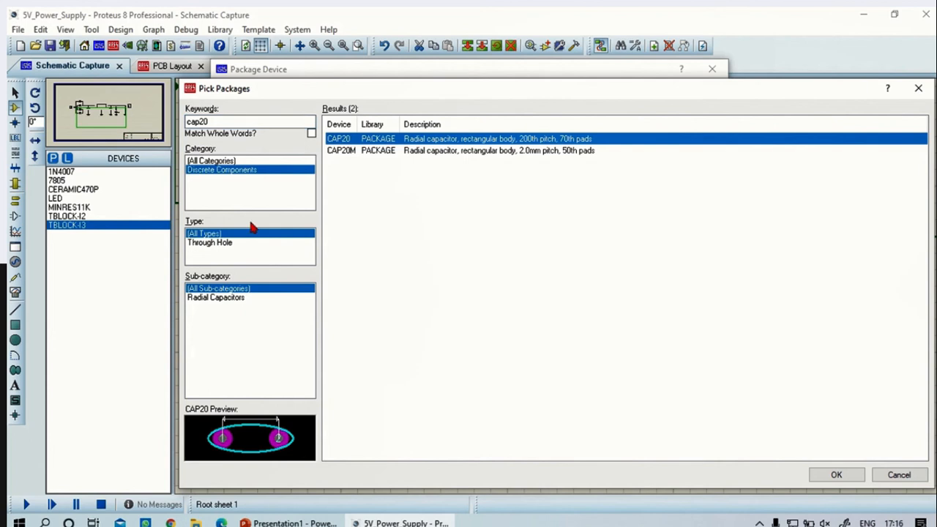
{"action": "left_click", "coordinate": [835, 474]}
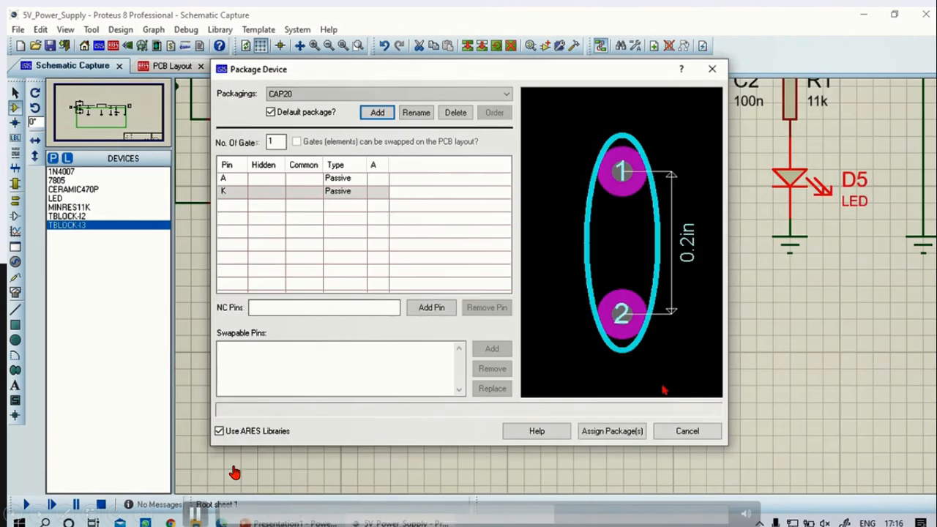
Map D5's pin A to pad 1 and pin K to pad 2 of the CAP20 package
{"action": "left_click", "coordinate": [485, 178]}
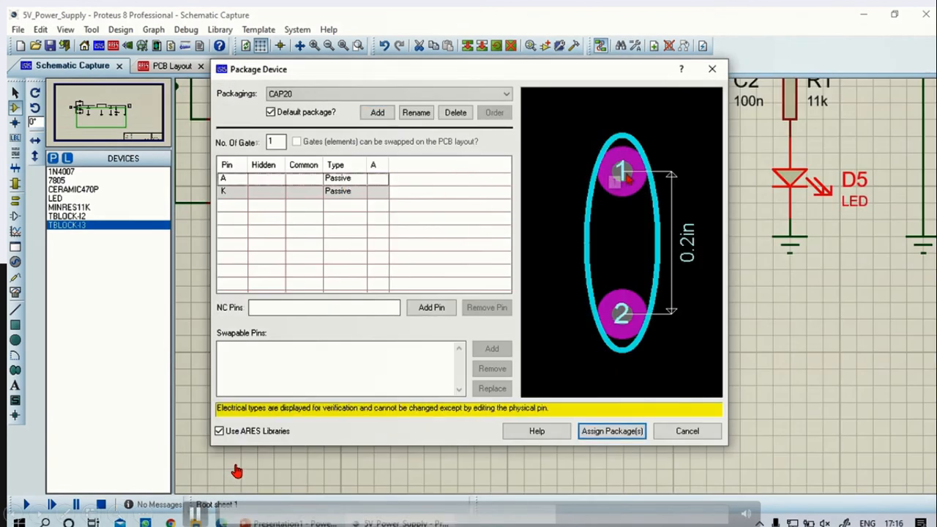
{"action": "left_click", "coordinate": [373, 183]}
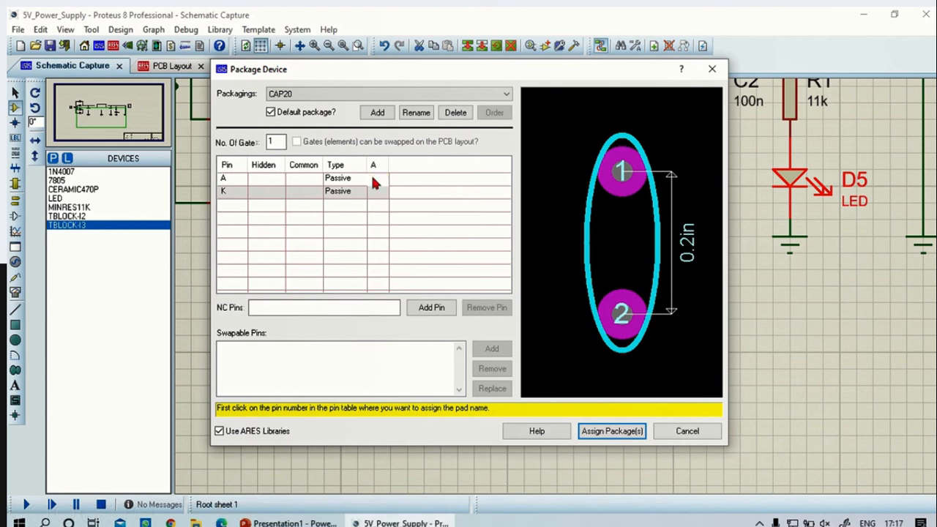
{"action": "type", "text": "12"}
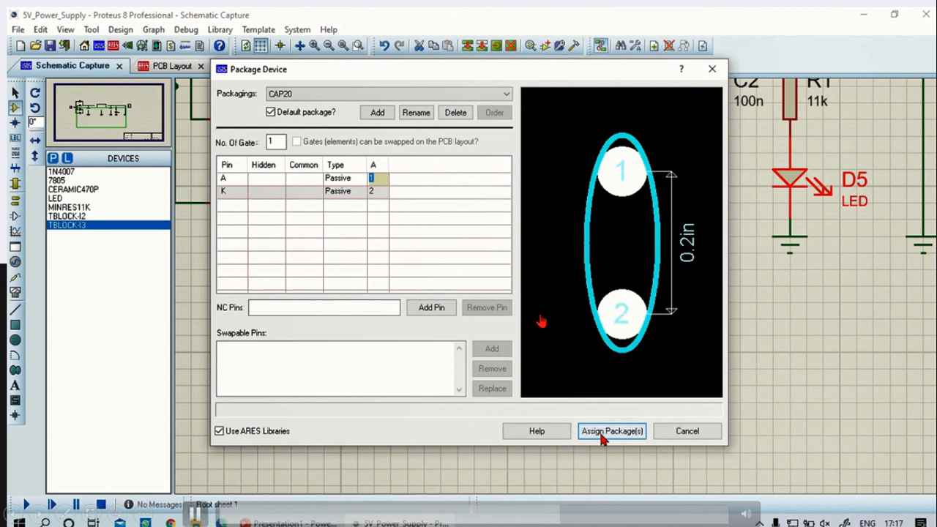
Assign the package to D5, save it in the USERDVC library, and update the design's devices with it
{"action": "left_click", "coordinate": [602, 432]}
{"action": "left_click", "coordinate": [452, 308]}
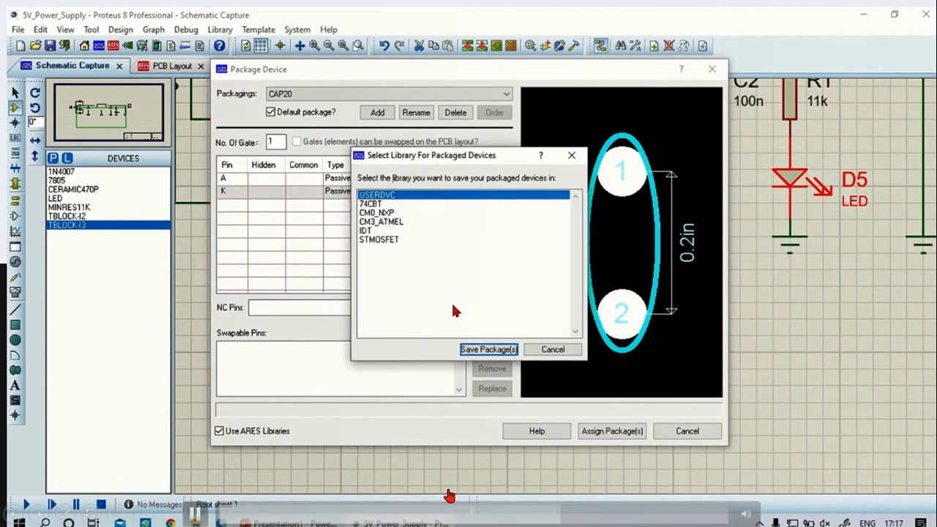
{"action": "left_click", "coordinate": [498, 351]}
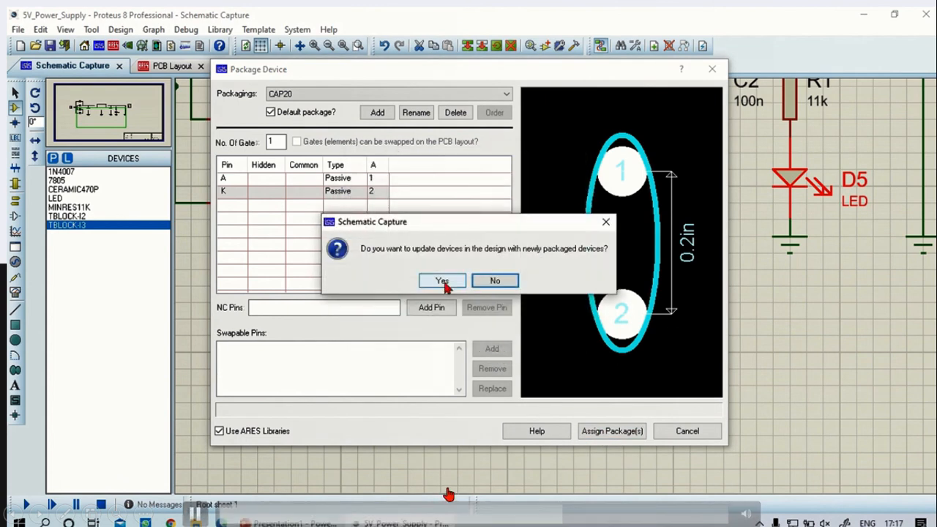
{"action": "left_click", "coordinate": [442, 282]}
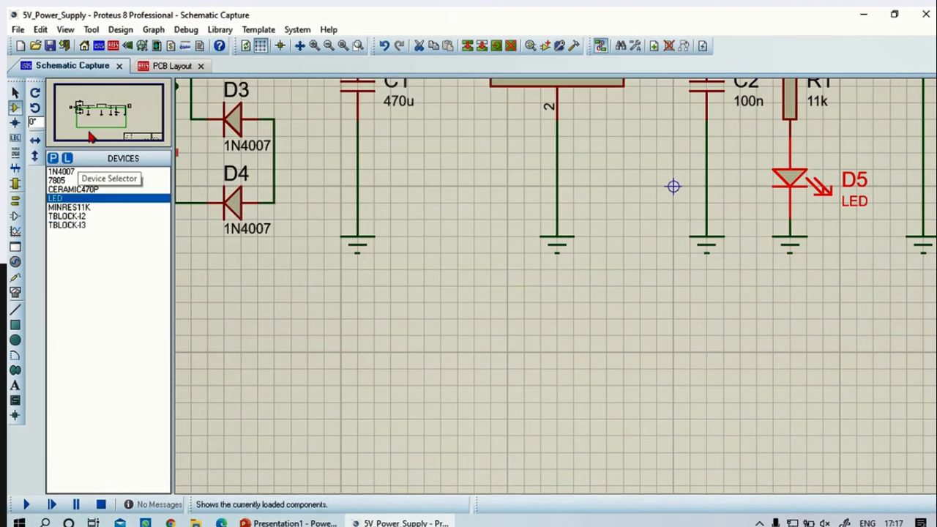
Switch to the PCB layout and place LED D5, rotated 180°, below C2 and directly left of R1
{"action": "left_click", "coordinate": [173, 67]}
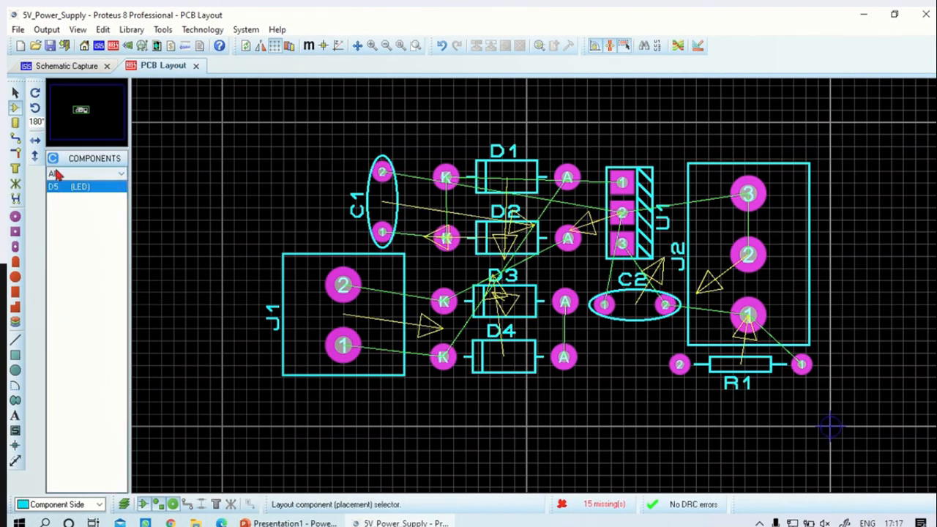
{"action": "left_click", "coordinate": [70, 187]}
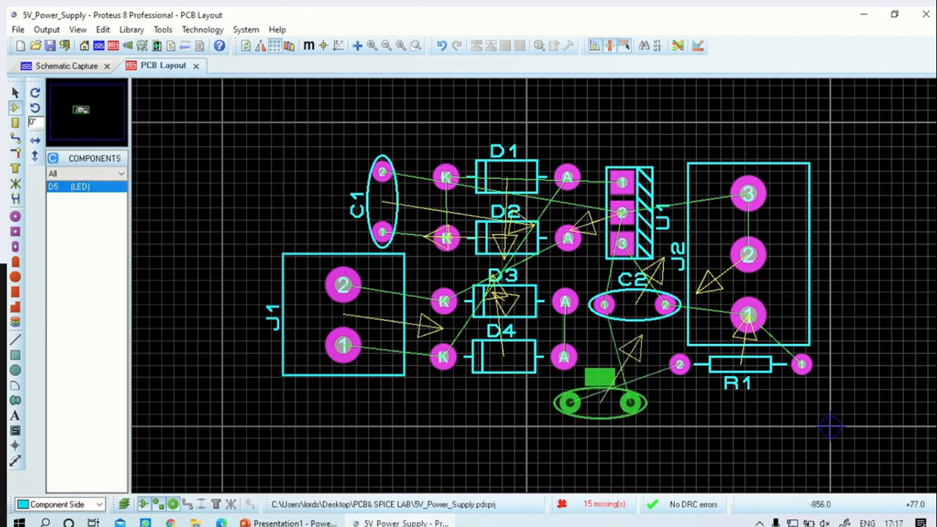
{"action": "left_click", "coordinate": [35, 109]}
{"action": "left_click", "coordinate": [35, 108]}
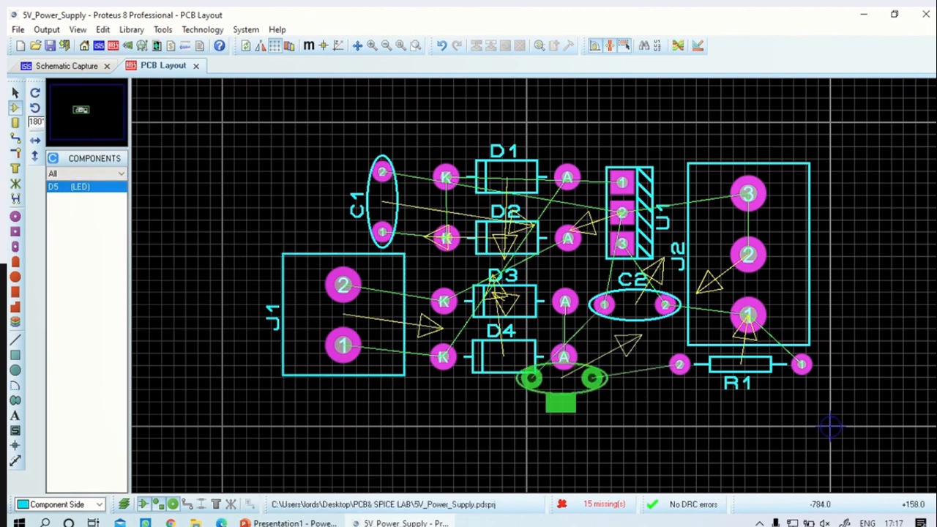
{"action": "left_click", "coordinate": [622, 388]}
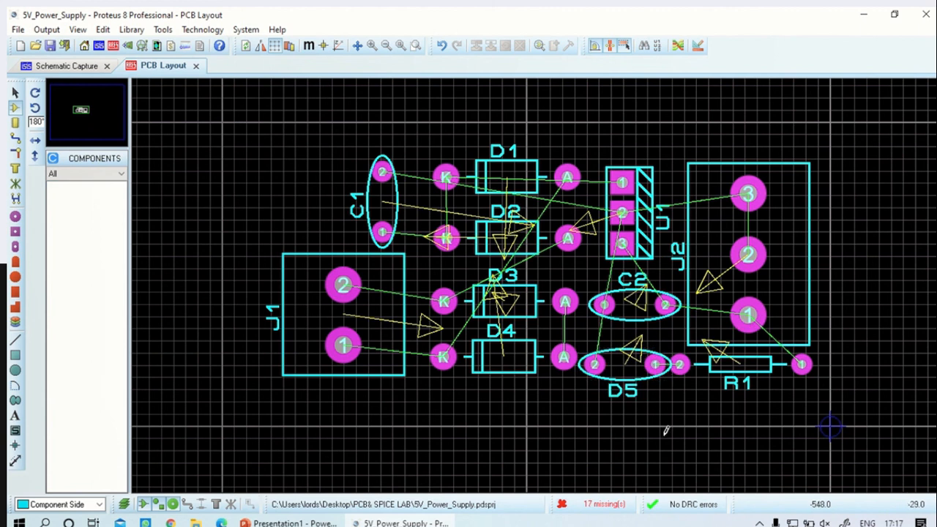
Draw a rectangular board outline on the Board Edge layer enclosing all the placed components
{"action": "scroll", "coordinate": [690, 403], "scroll_direction": "up", "scroll_amount": 2}
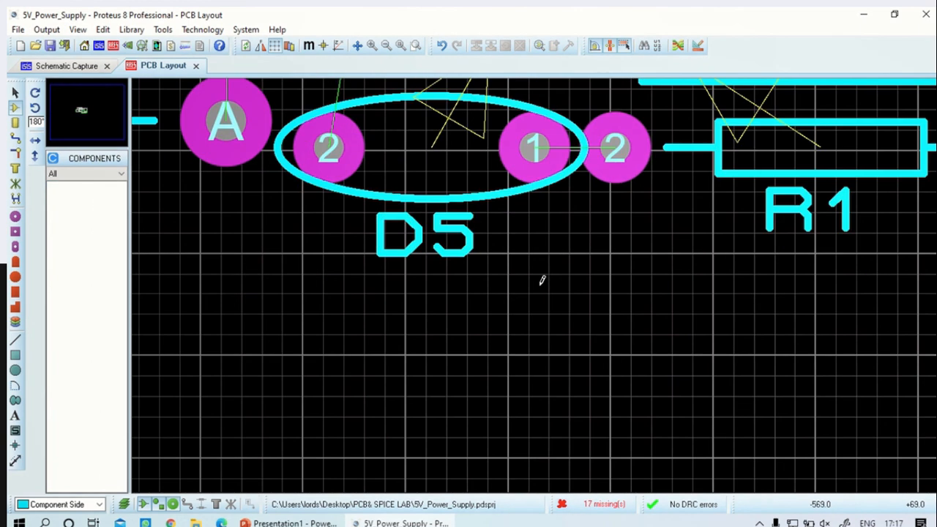
{"action": "scroll", "coordinate": [542, 281], "scroll_direction": "down", "scroll_amount": 3}
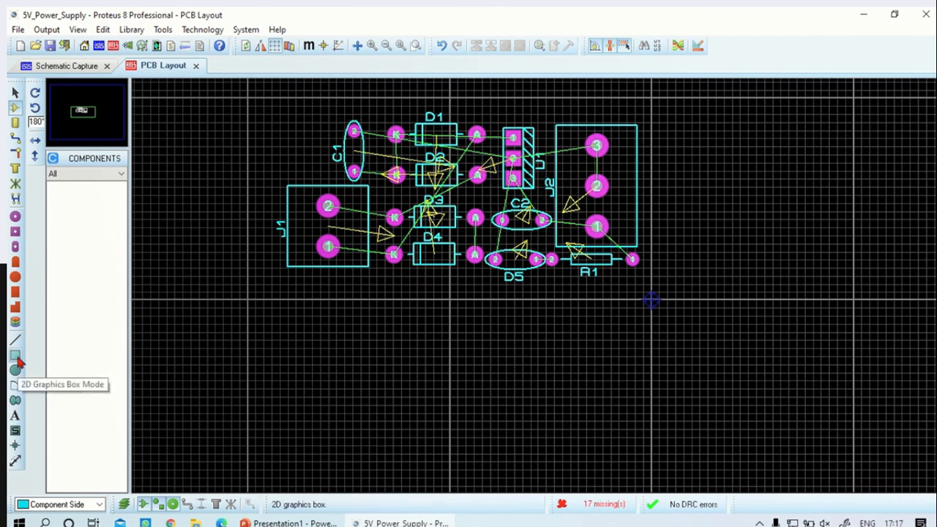
{"action": "left_click", "coordinate": [45, 504]}
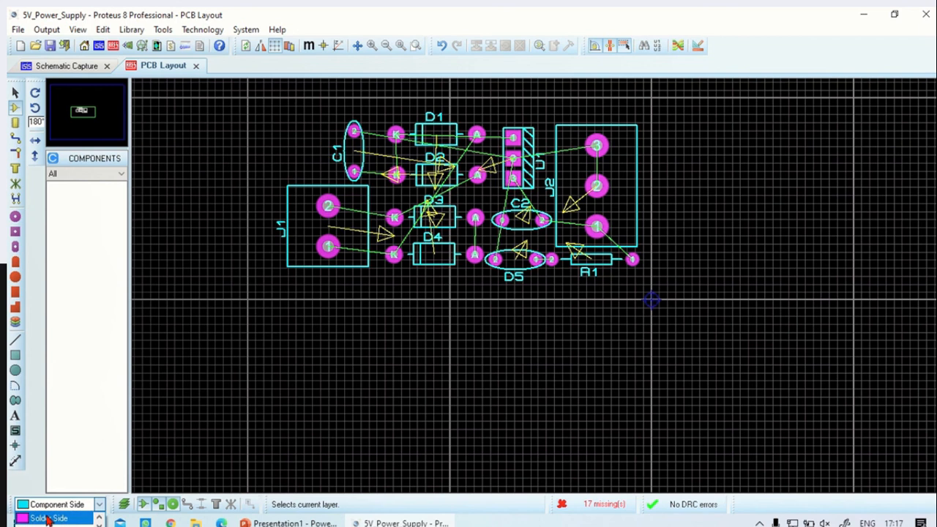
{"action": "left_click", "coordinate": [287, 379]}
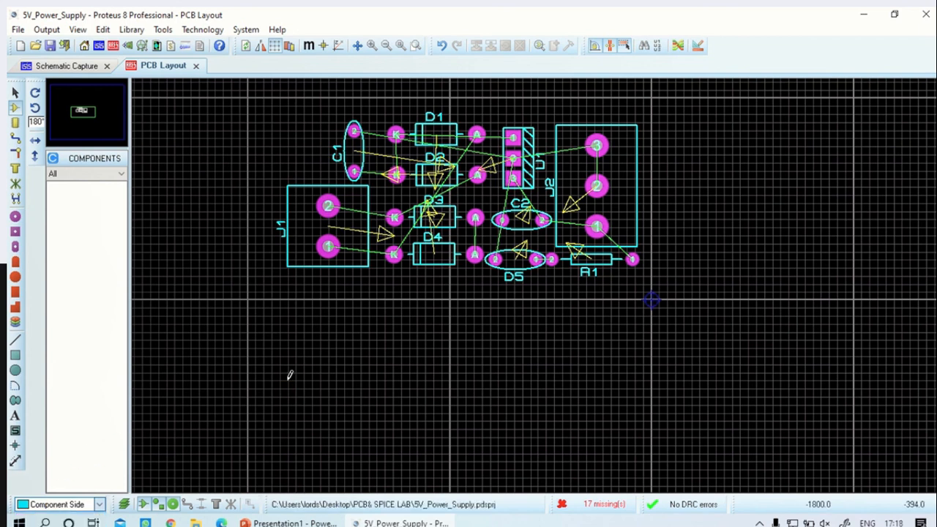
{"action": "left_click", "coordinate": [44, 504]}
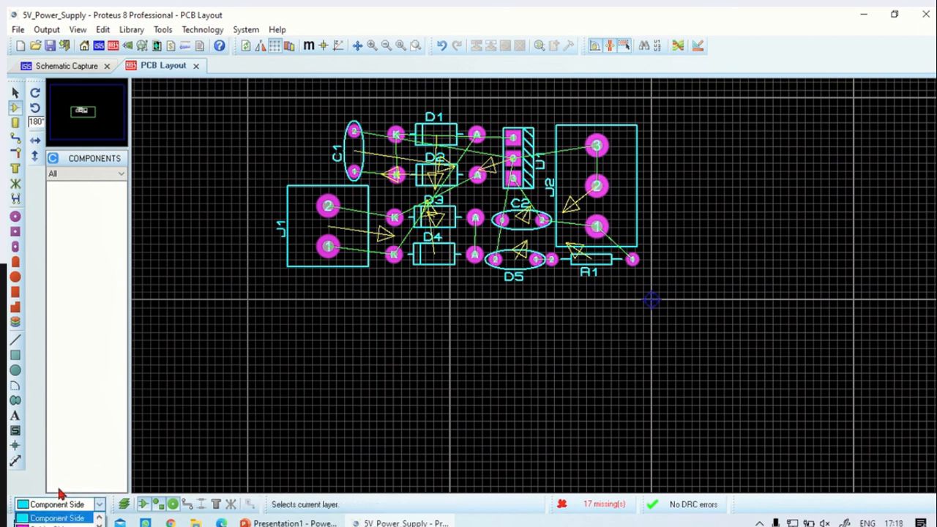
{"action": "left_click", "coordinate": [14, 355]}
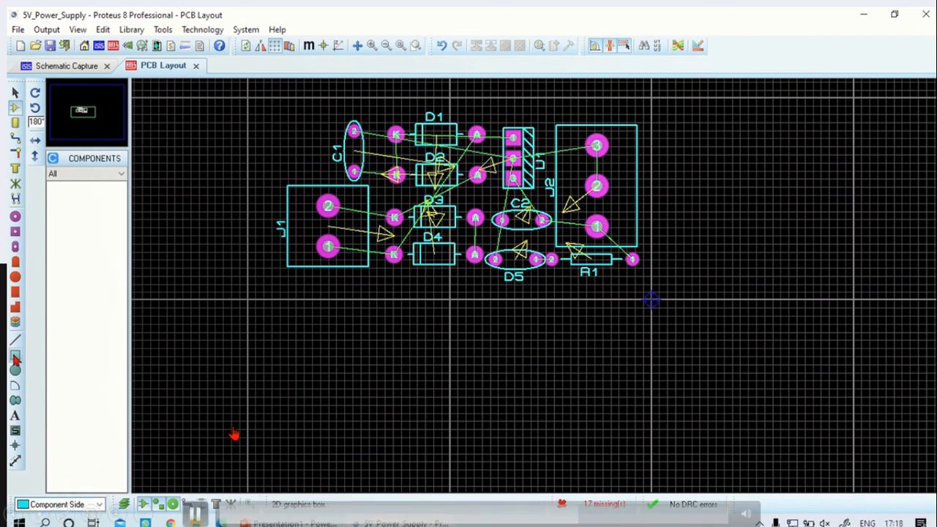
{"action": "left_click", "coordinate": [63, 504]}
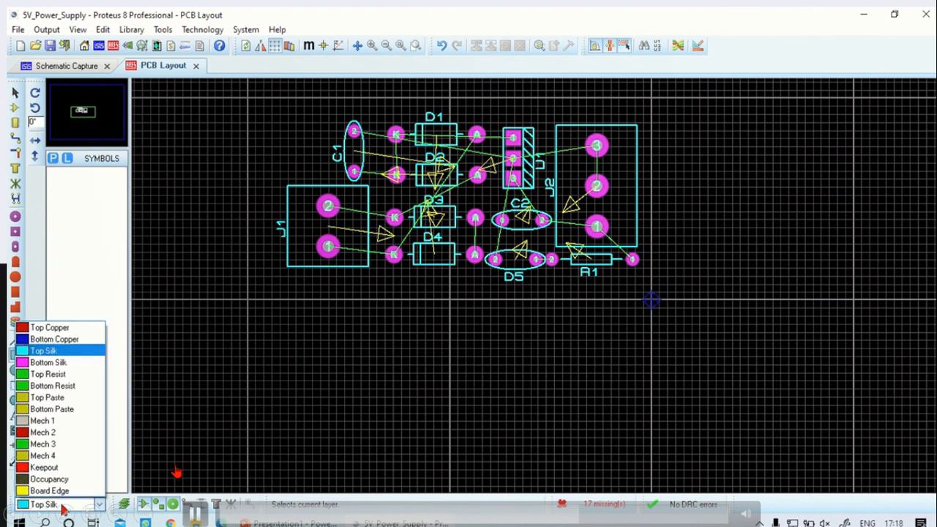
{"action": "left_click", "coordinate": [49, 490]}
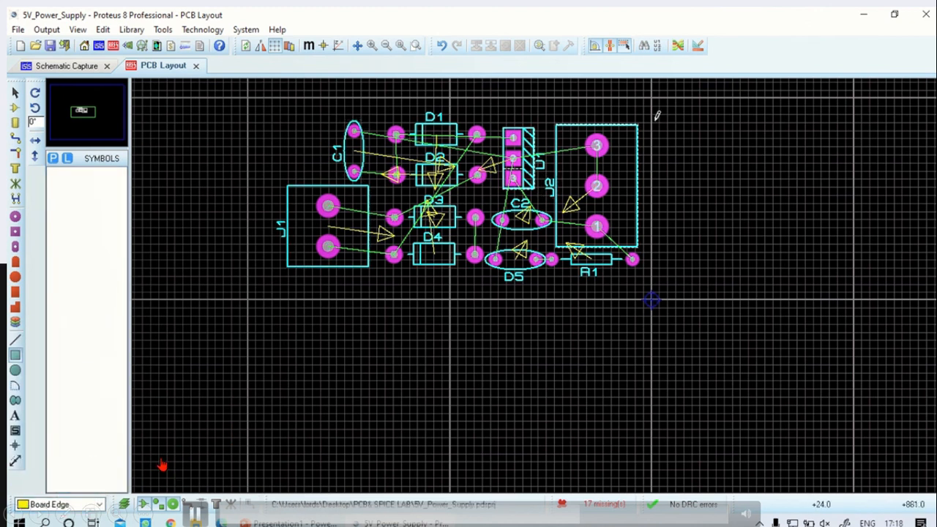
{"action": "left_click_drag", "start_coordinate": [651, 109], "coordinate": [273, 283]}
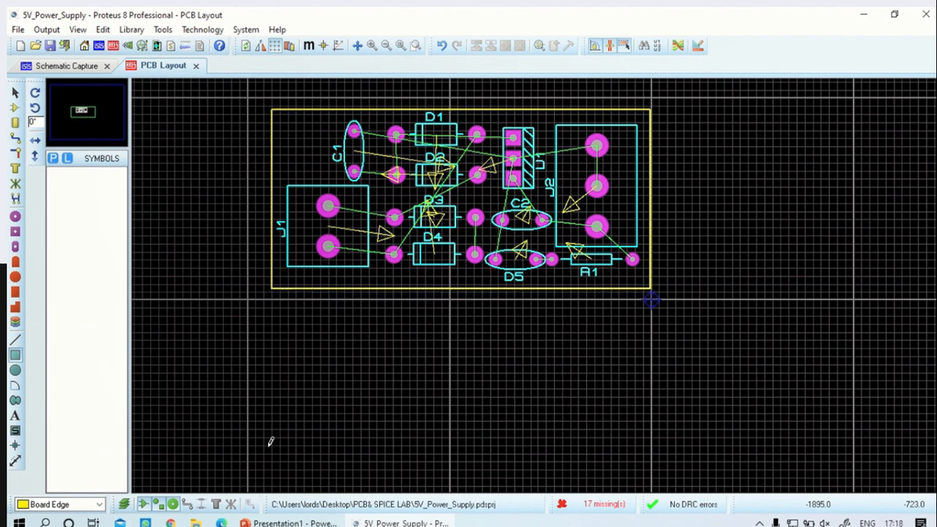
Select the board outline and stretch its upper edge upward to leave more room above D1 and C1
{"action": "right_click", "coordinate": [420, 291]}
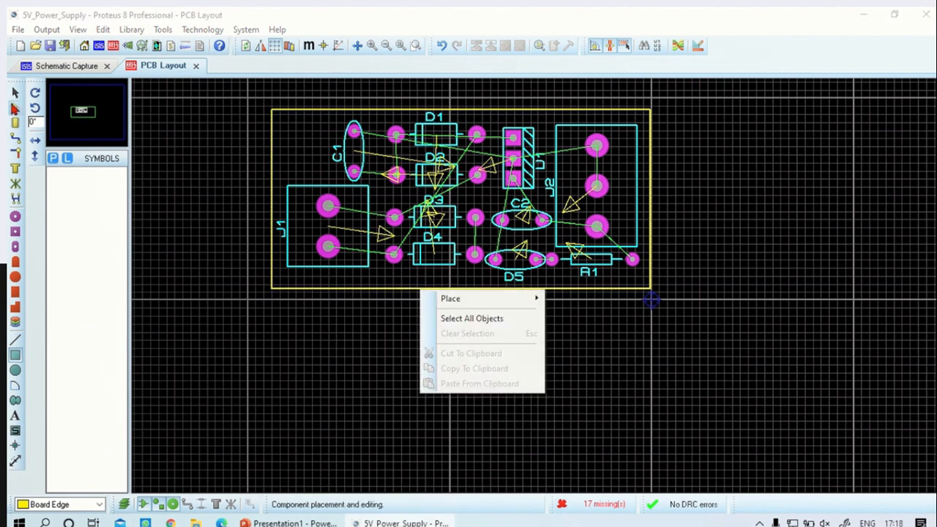
{"action": "left_click", "coordinate": [14, 94]}
{"action": "left_click", "coordinate": [376, 290]}
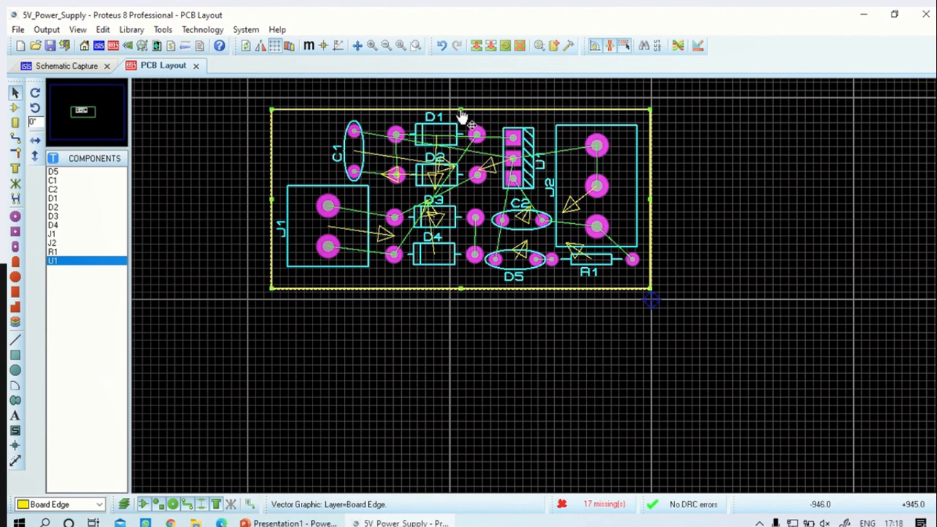
{"action": "left_click_drag", "start_coordinate": [461, 111], "coordinate": [461, 89]}
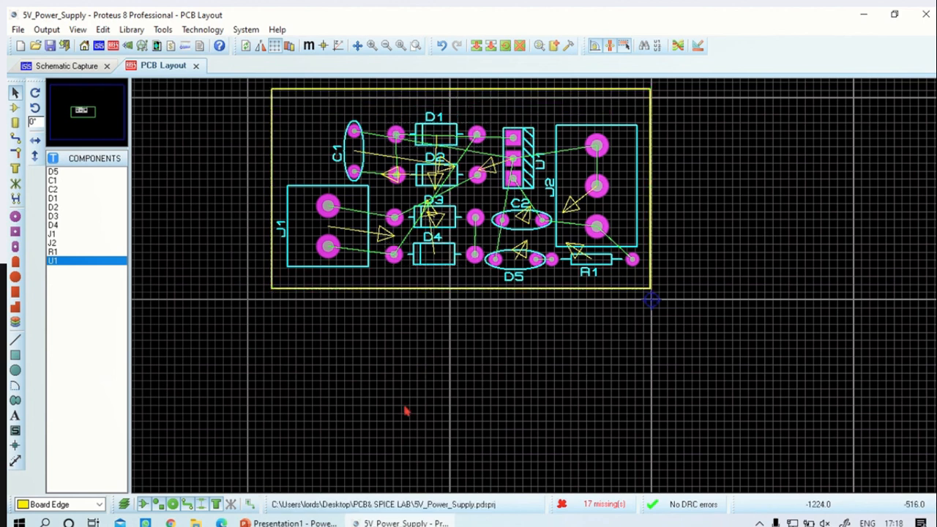
Add the text "5 V Regulated Power Supply" on the Top Silk layer along the board's upper edge, above C1
{"action": "left_click", "coordinate": [66, 504]}
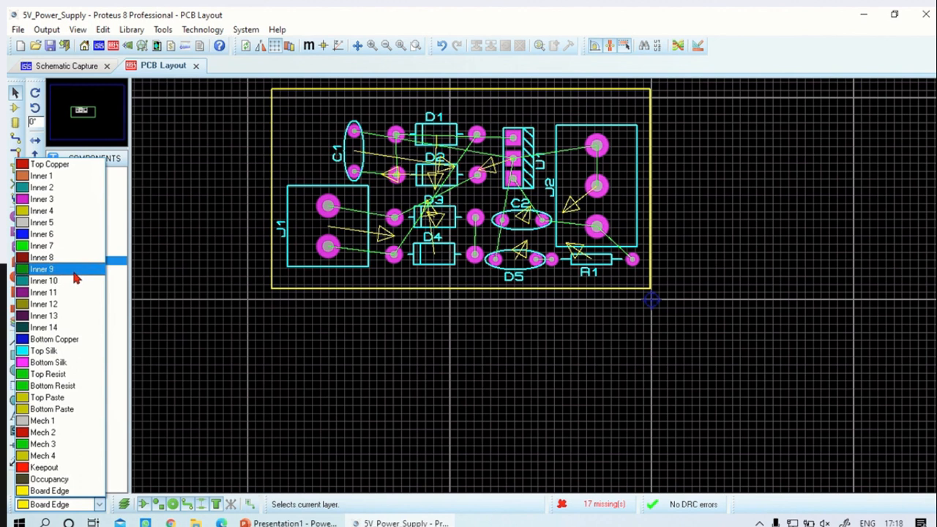
{"action": "left_click", "coordinate": [122, 293]}
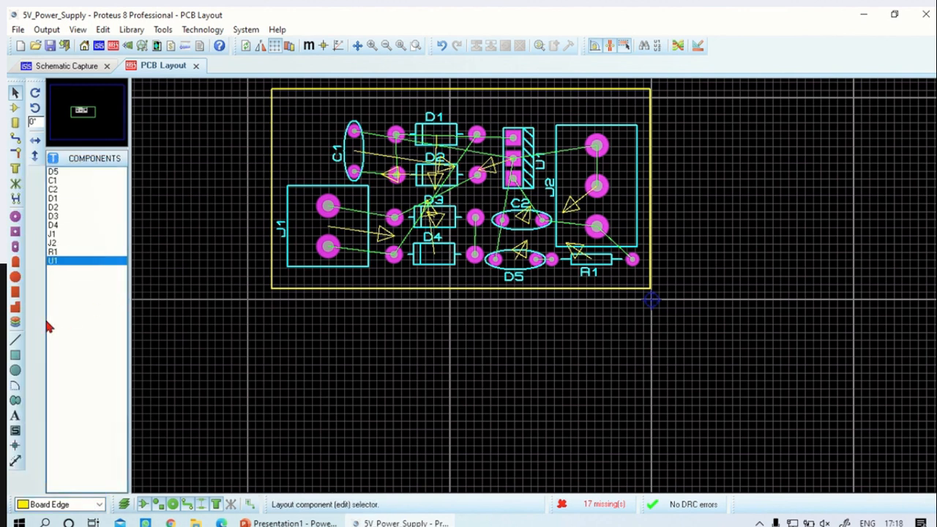
{"action": "left_click", "coordinate": [15, 415]}
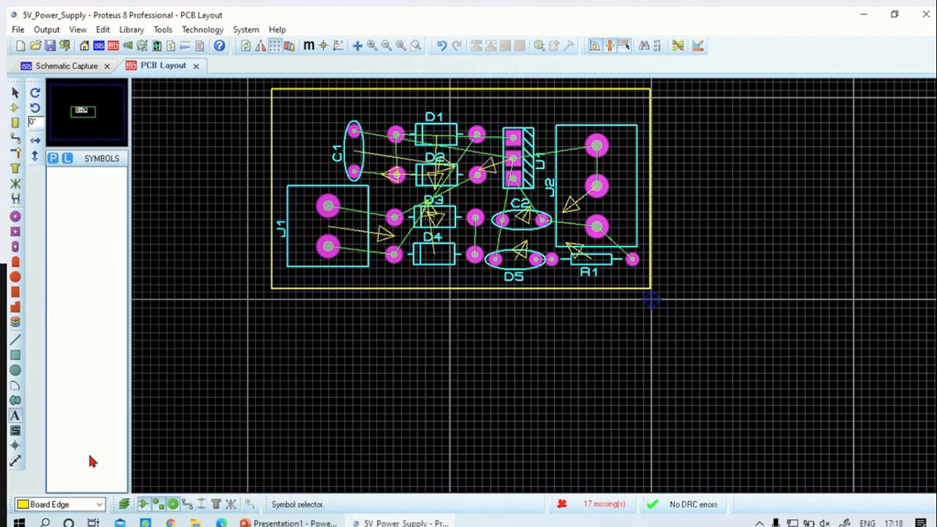
{"action": "left_click", "coordinate": [51, 505]}
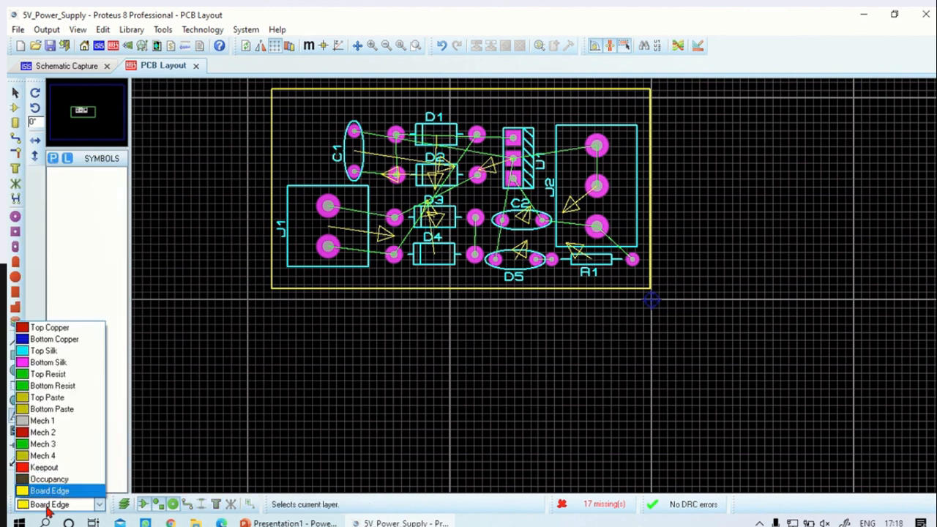
{"action": "left_click", "coordinate": [60, 354]}
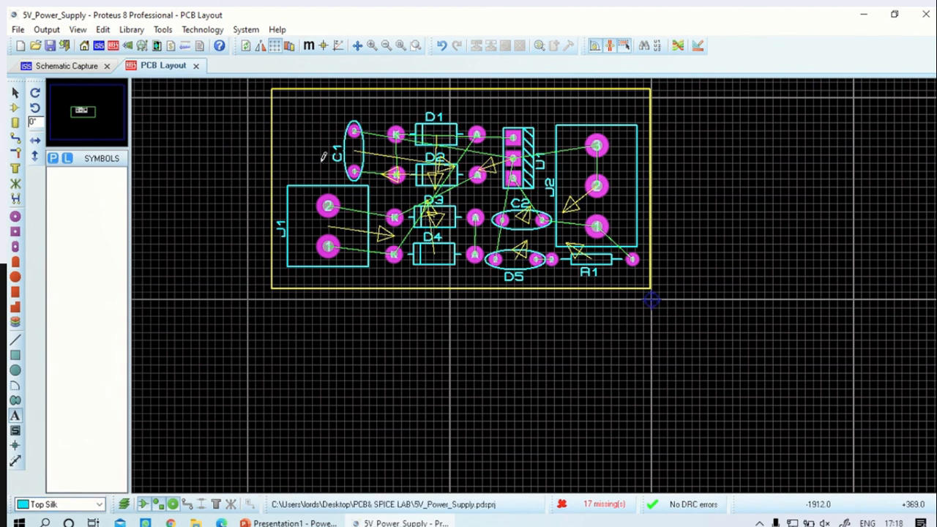
{"action": "left_click", "coordinate": [331, 104]}
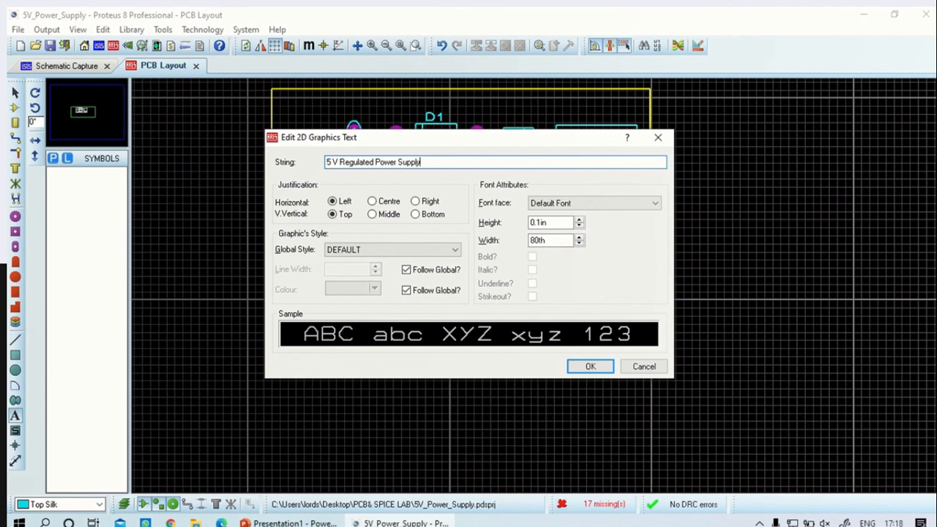
{"action": "left_click", "coordinate": [590, 366]}
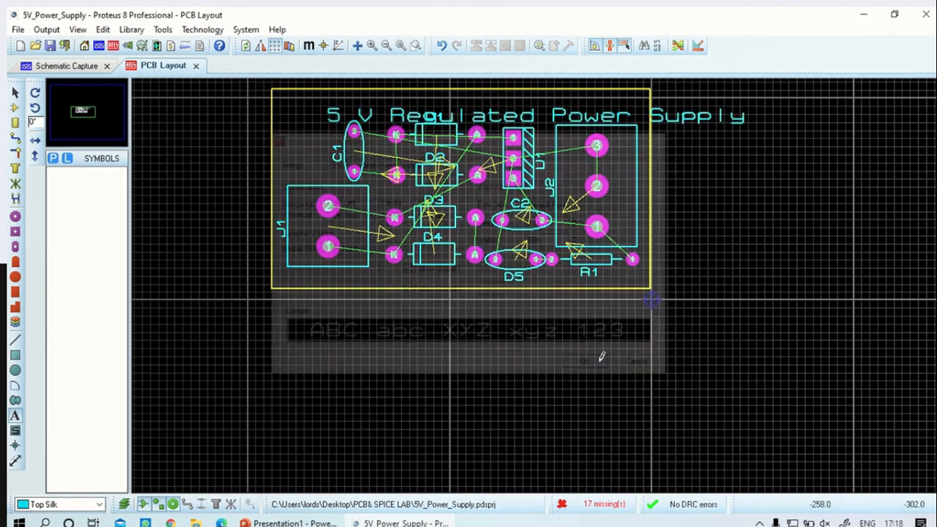
Move the silkscreen title up and left so it starts near the board outline's upper-left corner
{"action": "left_click", "coordinate": [563, 122]}
{"action": "left_click", "coordinate": [657, 136]}
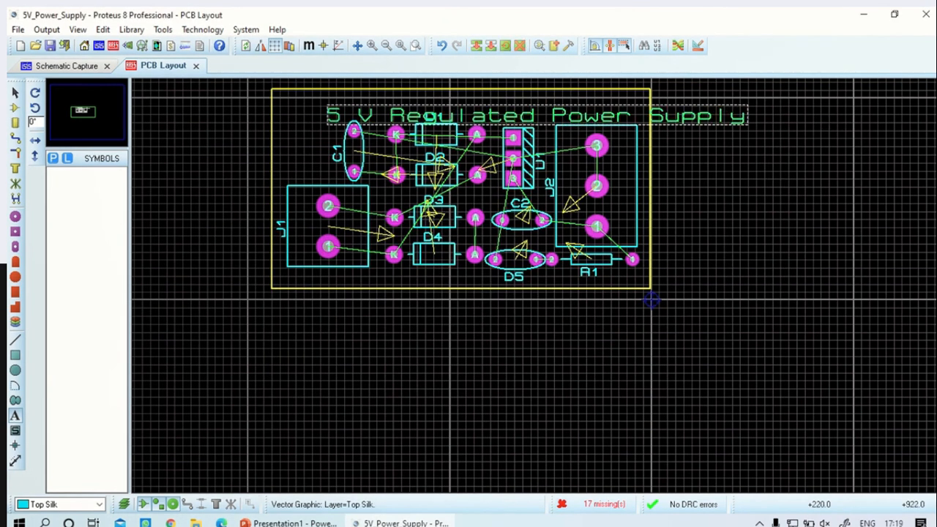
{"action": "left_click_drag", "start_coordinate": [702, 121], "coordinate": [654, 113]}
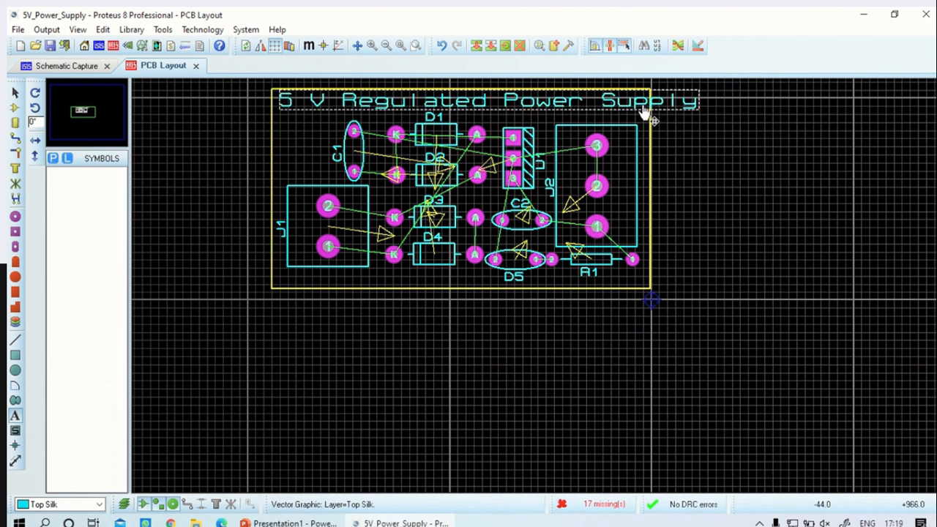
Shorten the title text to "5 V Regulated PS" and move it right, centring it roughly along the board's upper edge
{"action": "double_click", "coordinate": [589, 106]}
{"action": "left_click", "coordinate": [415, 162]}
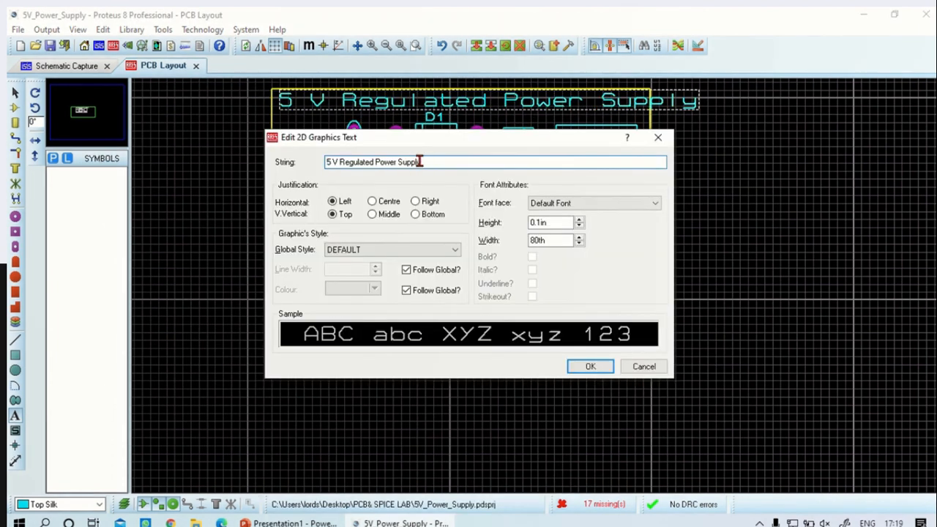
{"action": "left_click_drag", "start_coordinate": [419, 162], "coordinate": [383, 157]}
{"action": "type", "text": "S"}
{"action": "left_click", "coordinate": [590, 366]}
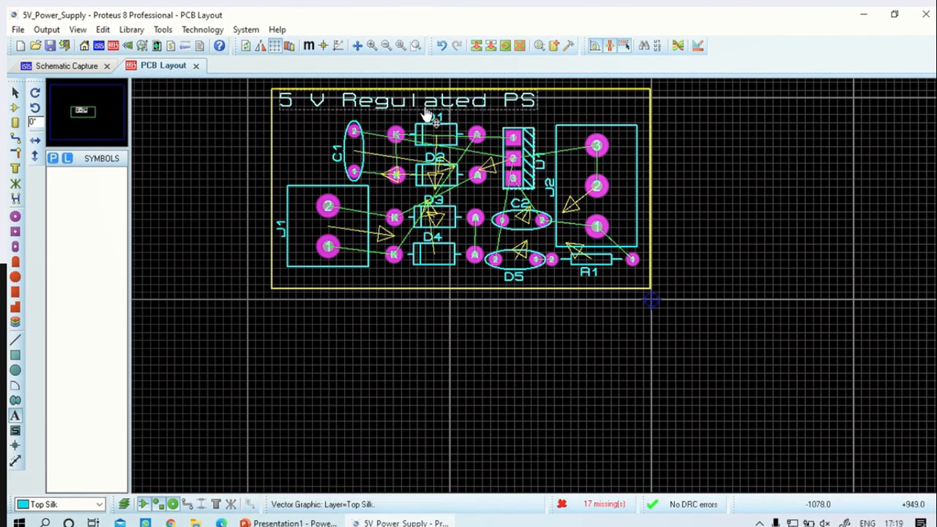
{"action": "left_click_drag", "start_coordinate": [401, 107], "coordinate": [443, 112]}
{"action": "left_click", "coordinate": [777, 164]}
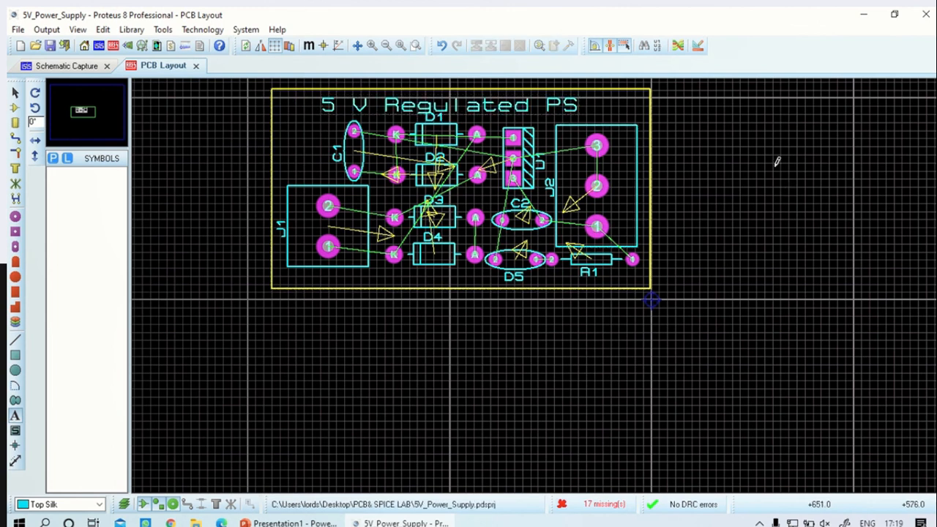
Set the trace style of the POWER net class to T50 in the design rules
{"action": "left_click", "coordinate": [697, 48]}
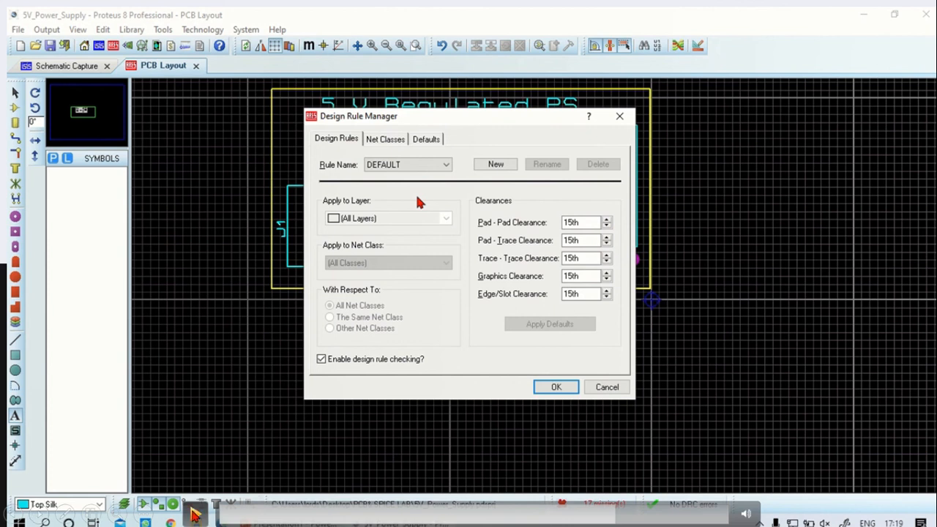
{"action": "left_click", "coordinate": [379, 141]}
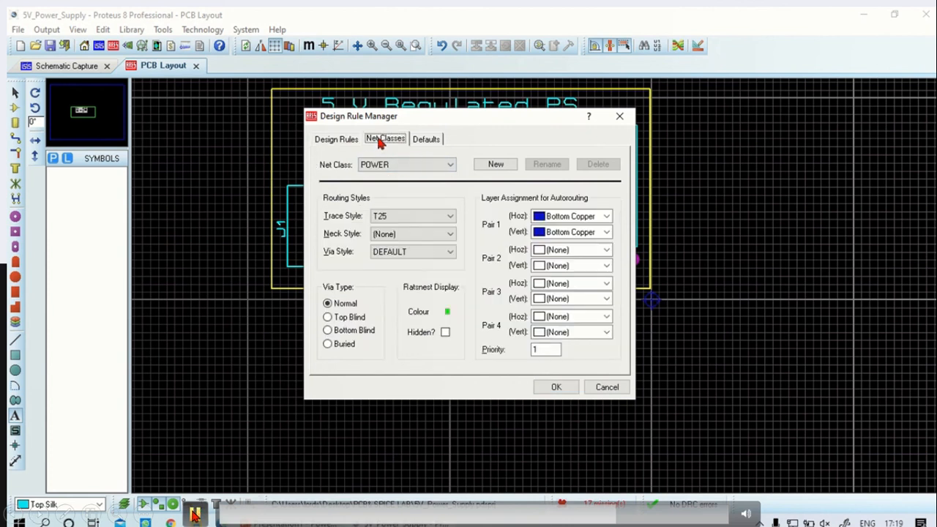
{"action": "left_click", "coordinate": [402, 217]}
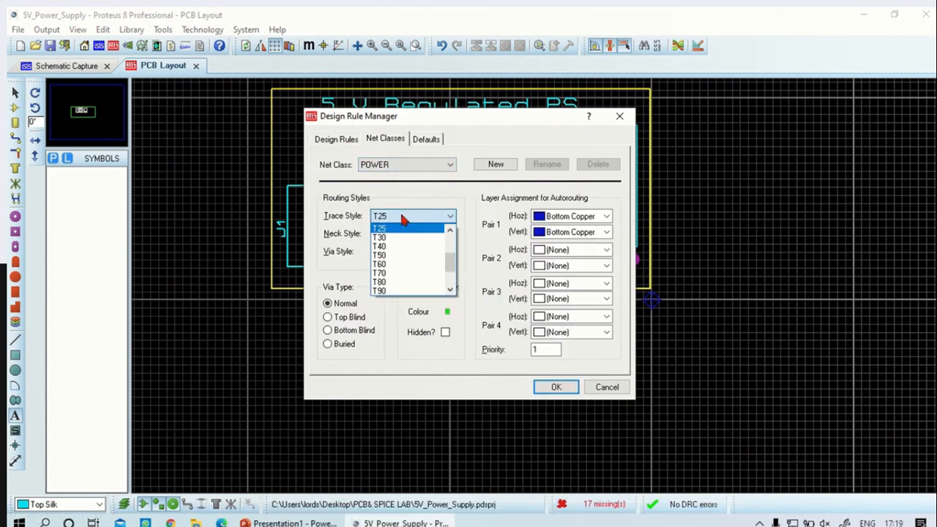
{"action": "left_click", "coordinate": [405, 264]}
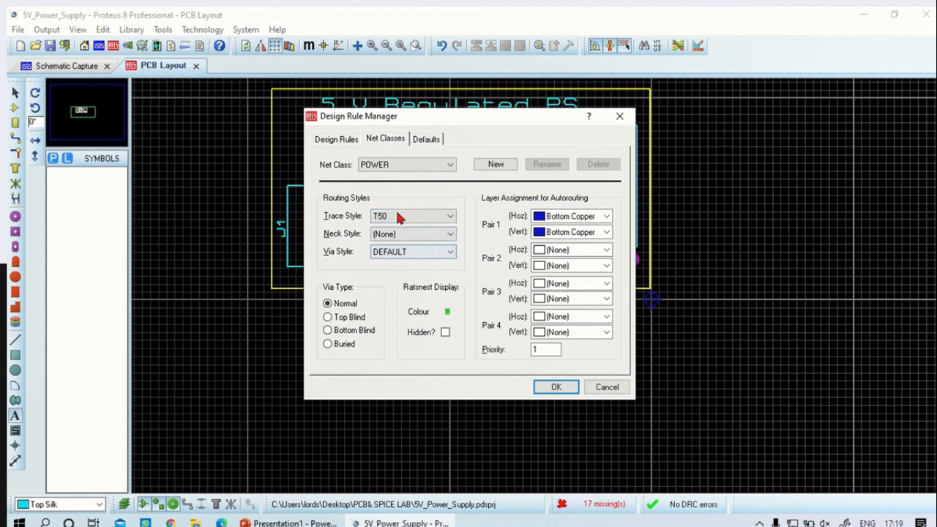
Set the trace style of the SIGNAL net class to T25 and apply the design rules
{"action": "left_click", "coordinate": [406, 166]}
{"action": "left_click", "coordinate": [407, 183]}
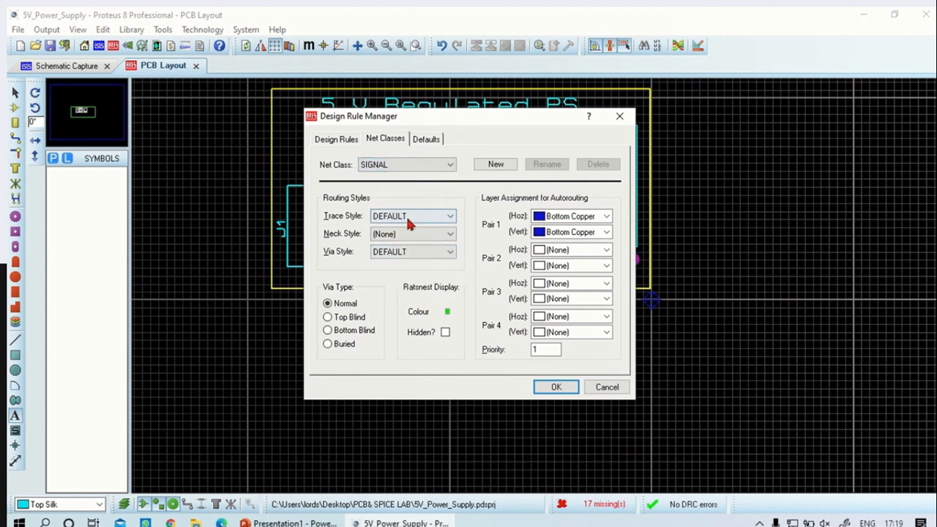
{"action": "left_click", "coordinate": [405, 216]}
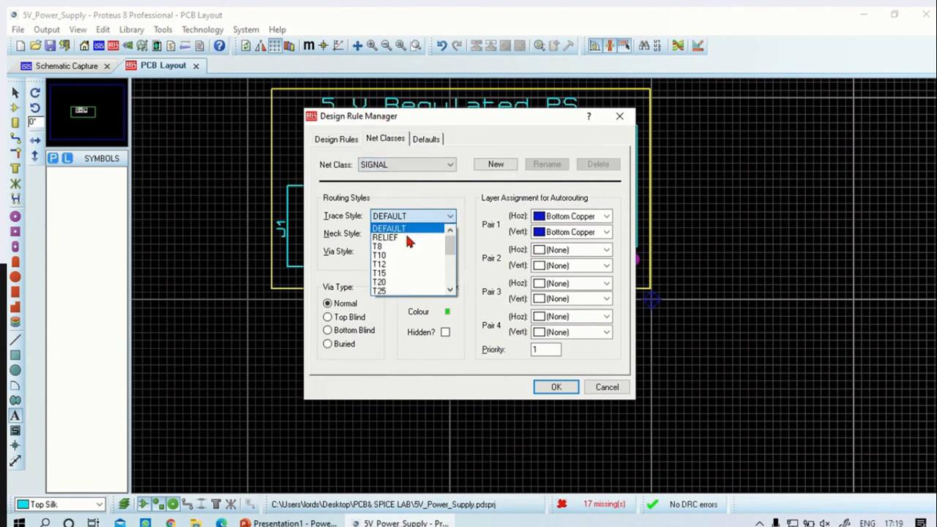
{"action": "left_click", "coordinate": [403, 292]}
{"action": "left_click", "coordinate": [557, 388]}
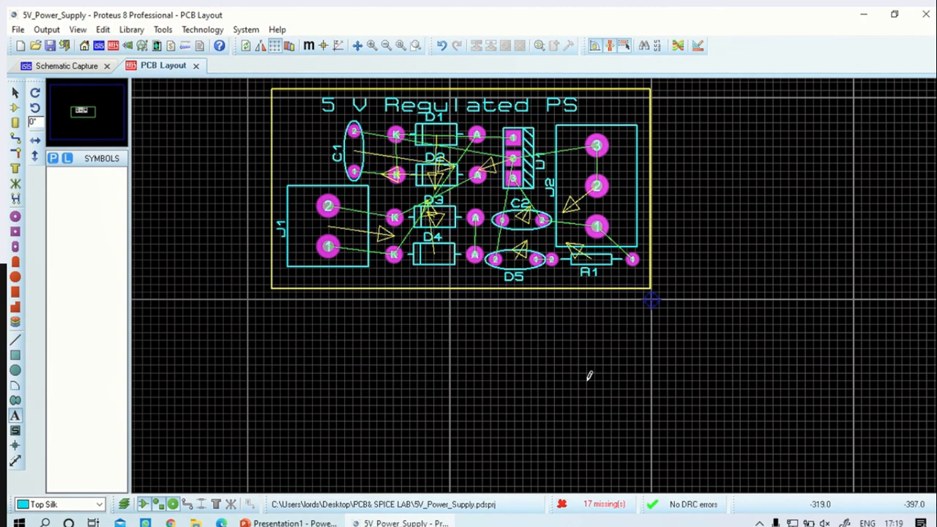
Autoroute the board's connections with the basic schedule and the auto-router's existing settings
{"action": "left_click", "coordinate": [677, 47]}
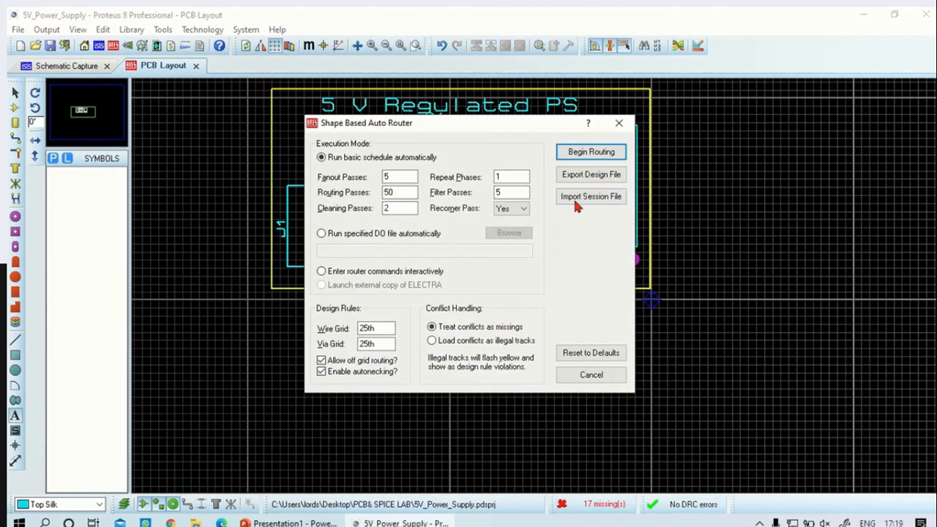
{"action": "left_click", "coordinate": [590, 152]}
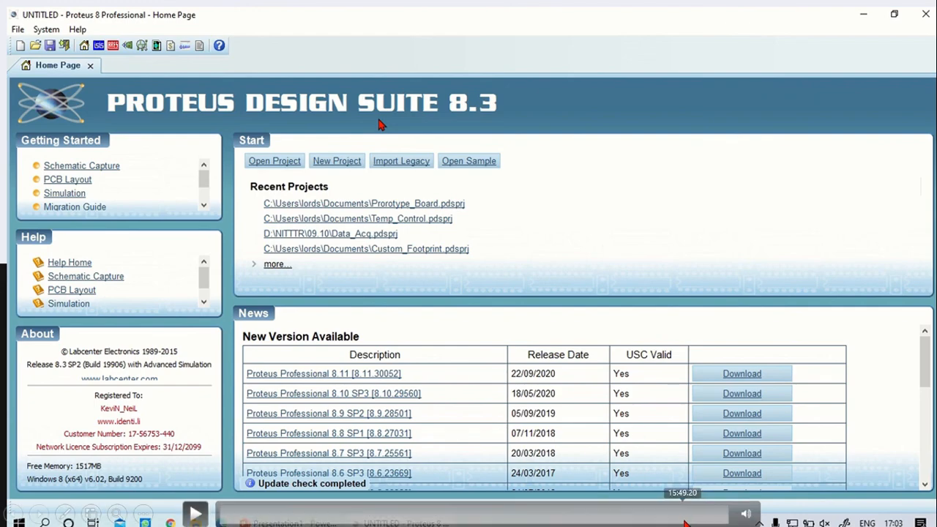
{"action": "left_click", "coordinate": [688, 521]}
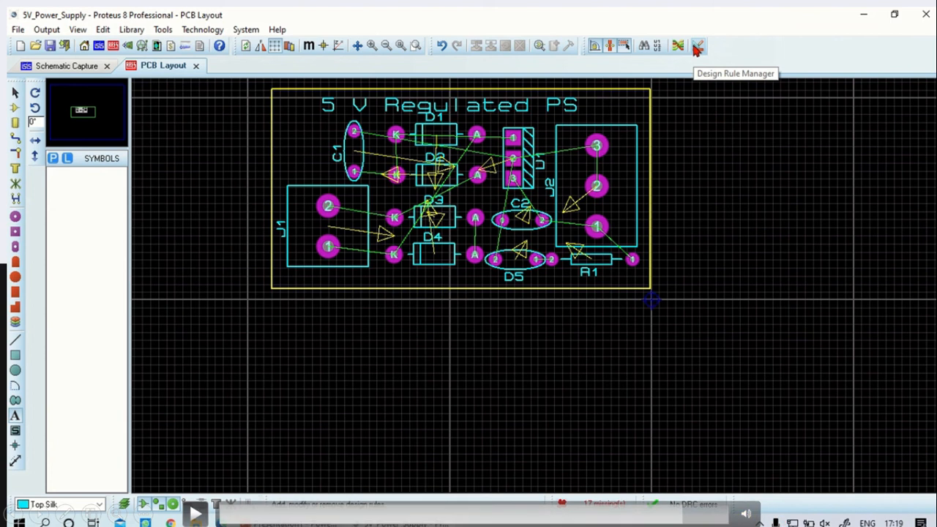
{"action": "left_click", "coordinate": [701, 518]}
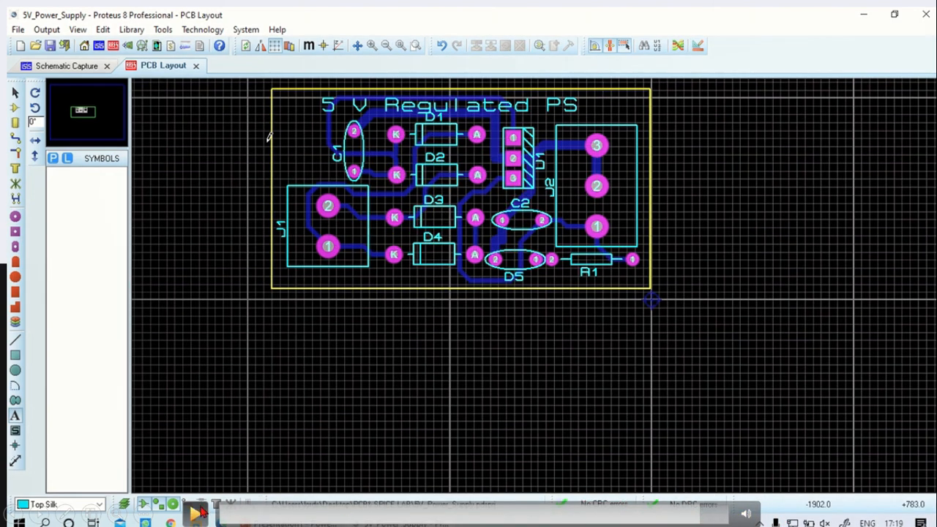
{"action": "left_click", "coordinate": [196, 516]}
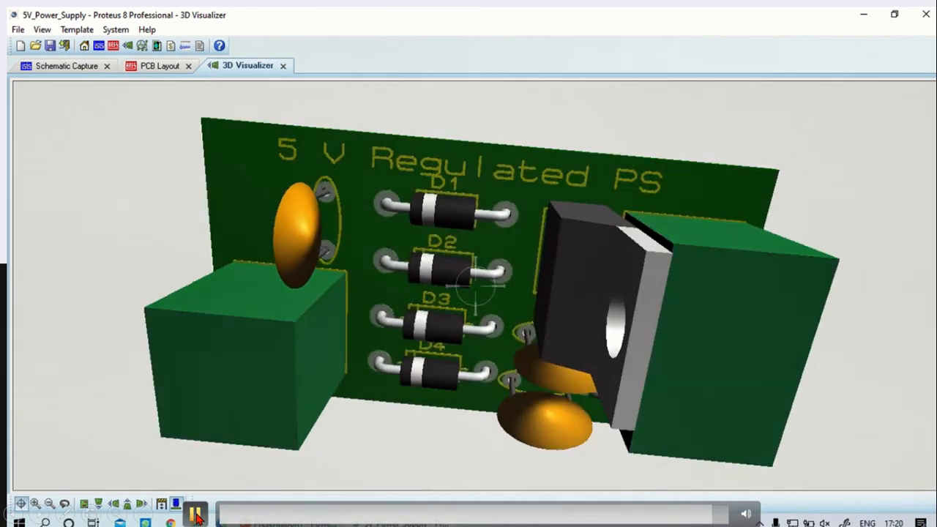
{"action": "left_click", "coordinate": [196, 515]}
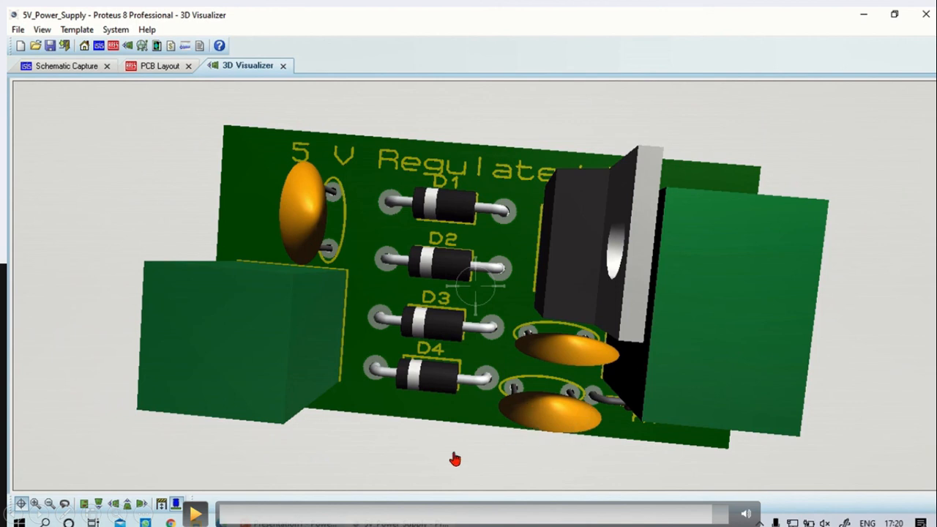
{"action": "left_click", "coordinate": [196, 514]}
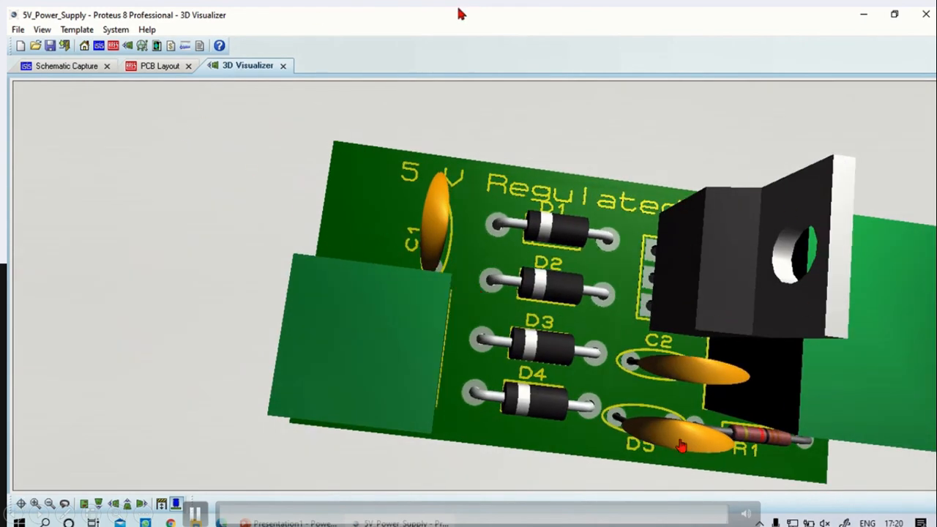
{"action": "mouse_move", "coordinate": [460, 13]}
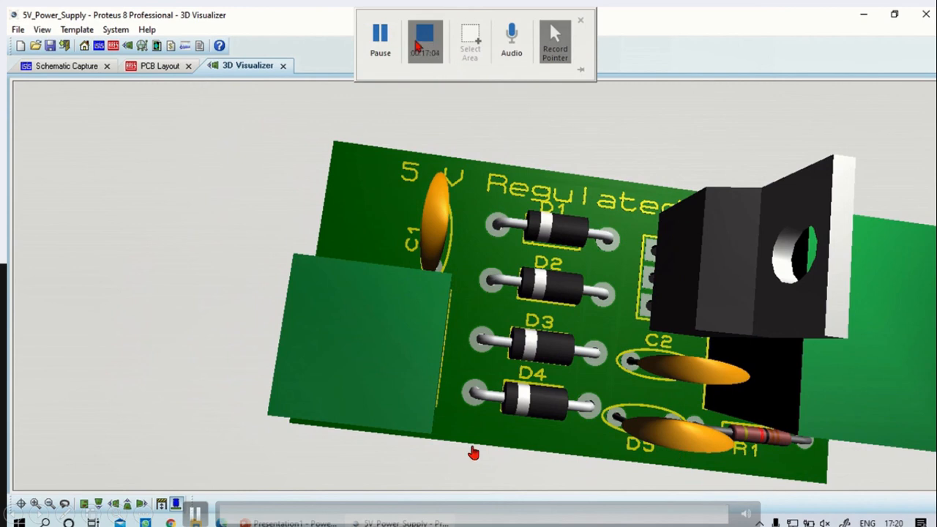